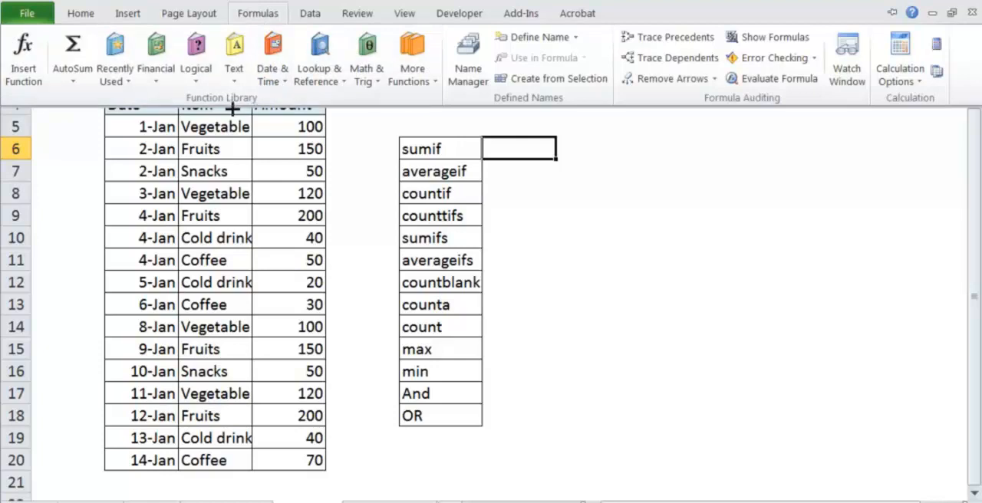
click(190, 83)
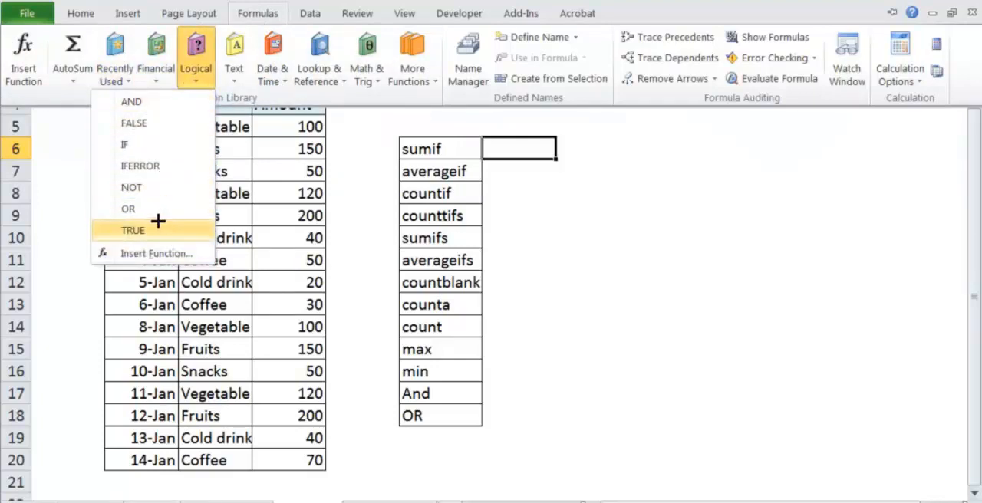
click(322, 80)
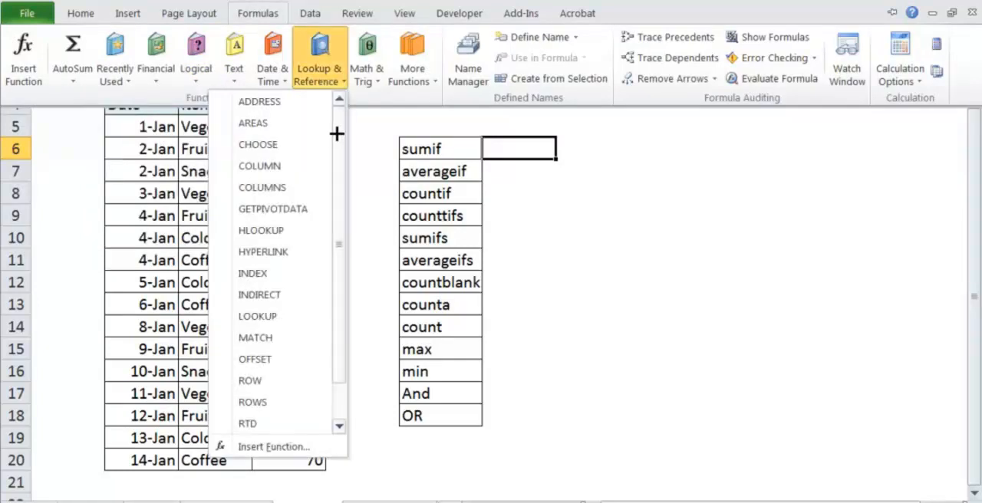
scroll(336, 154, down, 1)
Widen column C slightly to show the item names and fit column D to the width of its contents.
click(257, 14)
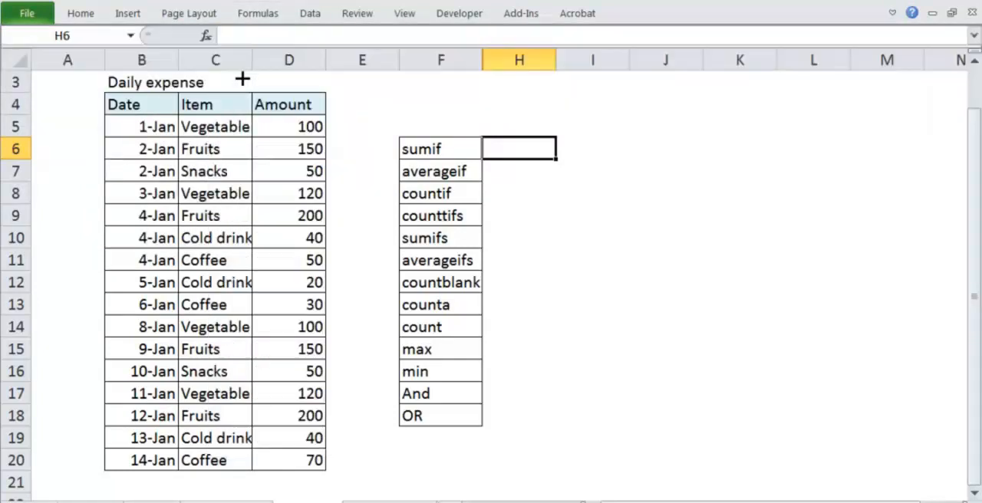
drag(253, 66, 257, 67)
double_click(331, 69)
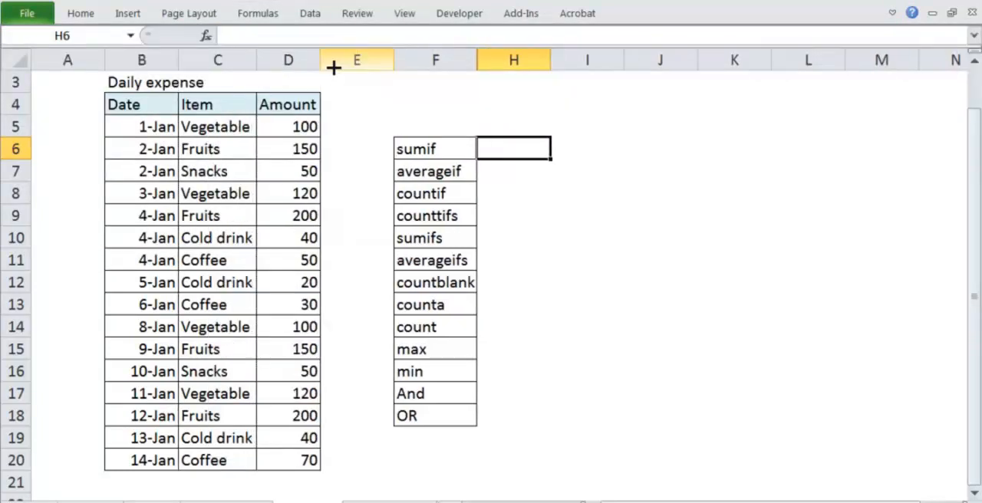
Review the Daily expense table's title, its Date, Item and Amount columns, and its first and last dates.
click(124, 84)
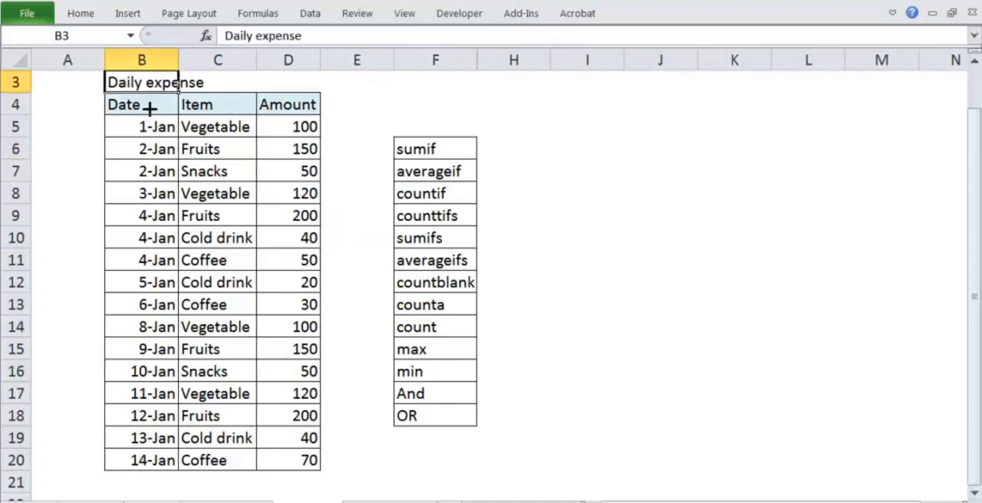
drag(146, 102, 141, 436)
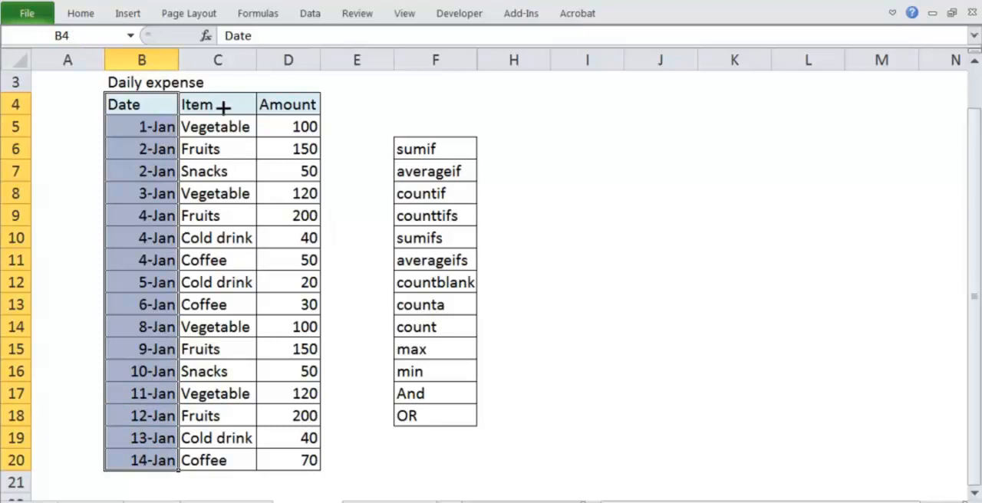
drag(223, 107, 199, 464)
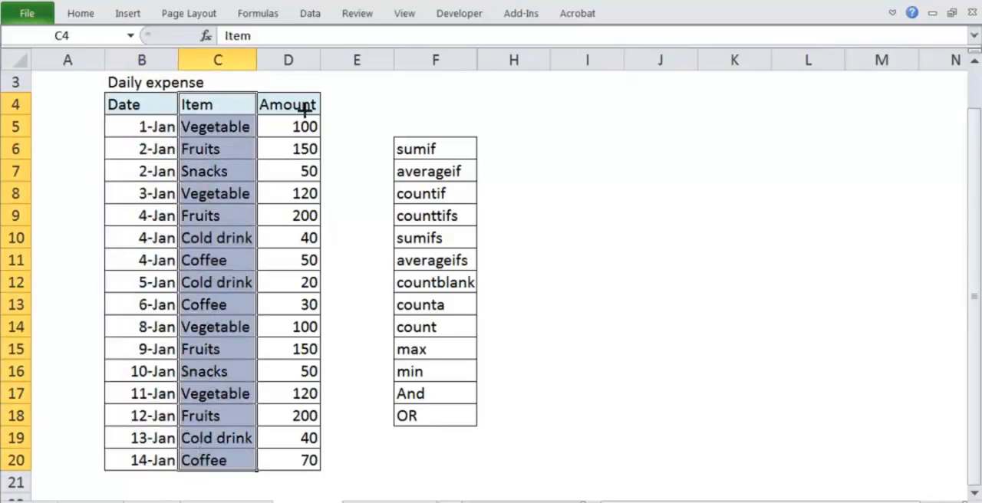
drag(303, 104, 282, 456)
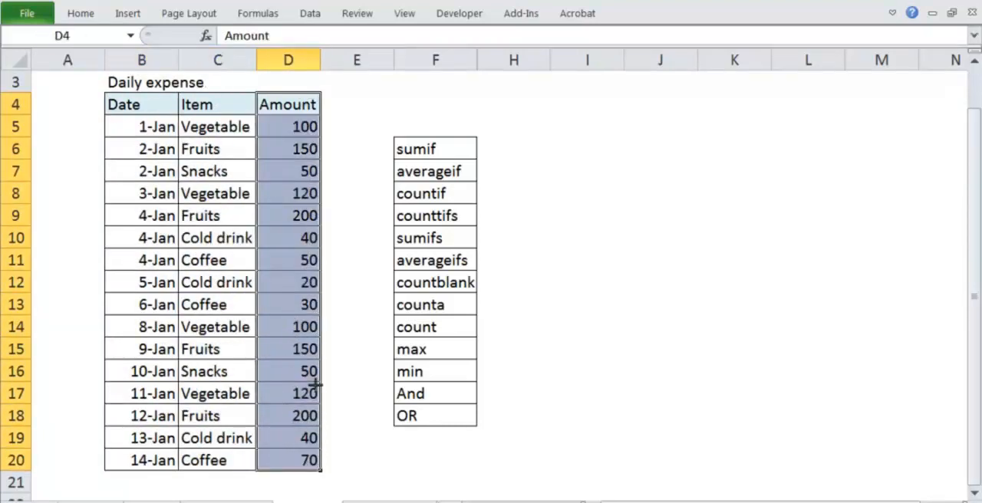
click(368, 155)
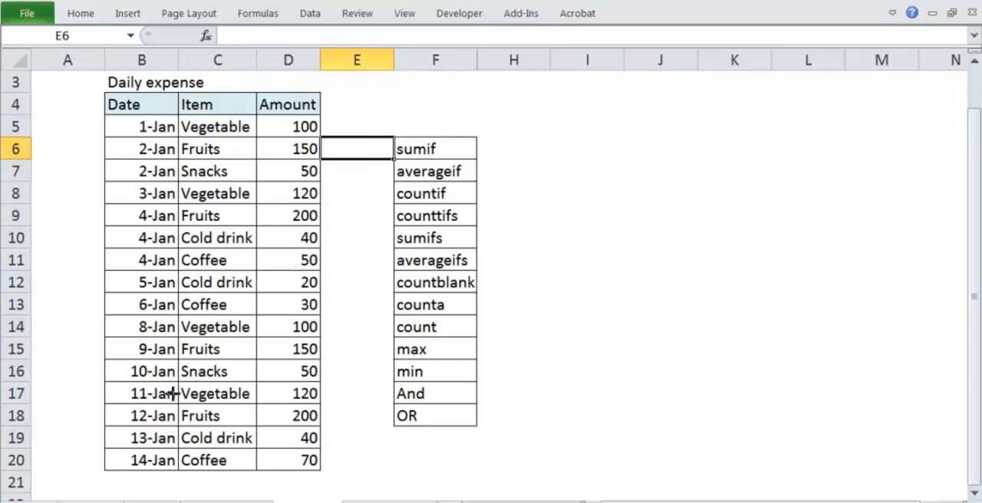
click(140, 121)
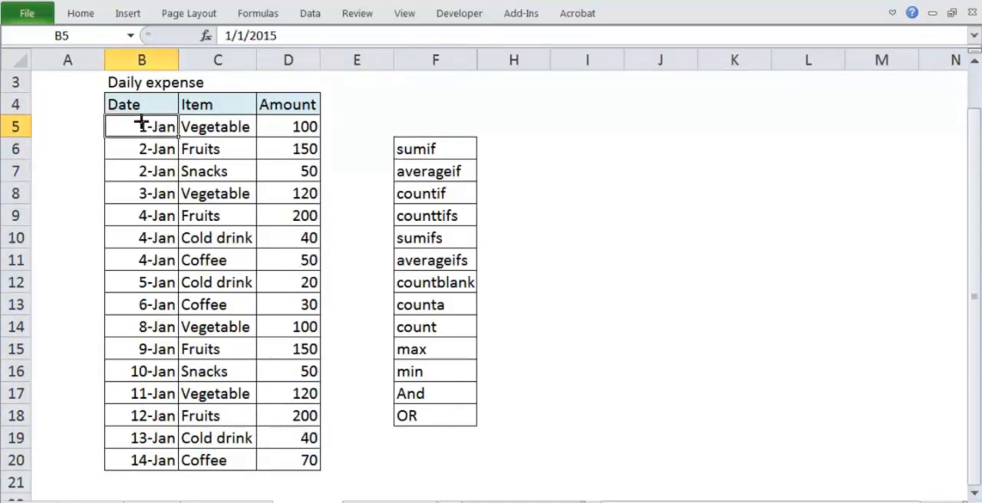
click(139, 458)
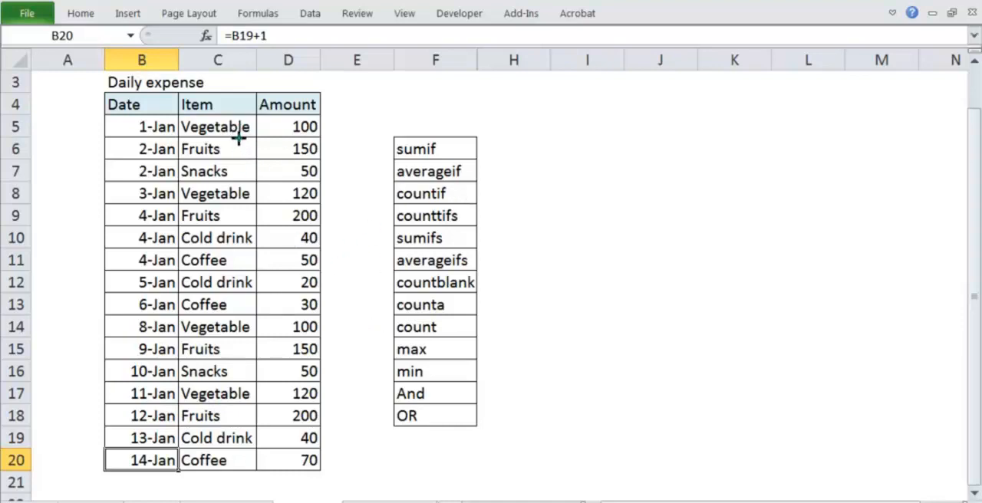
drag(238, 135, 266, 124)
drag(240, 197, 266, 188)
mouse_move(247, 328)
mouse_down()
mouse_move(254, 336)
mouse_move(268, 324)
mouse_up()
drag(252, 394, 270, 389)
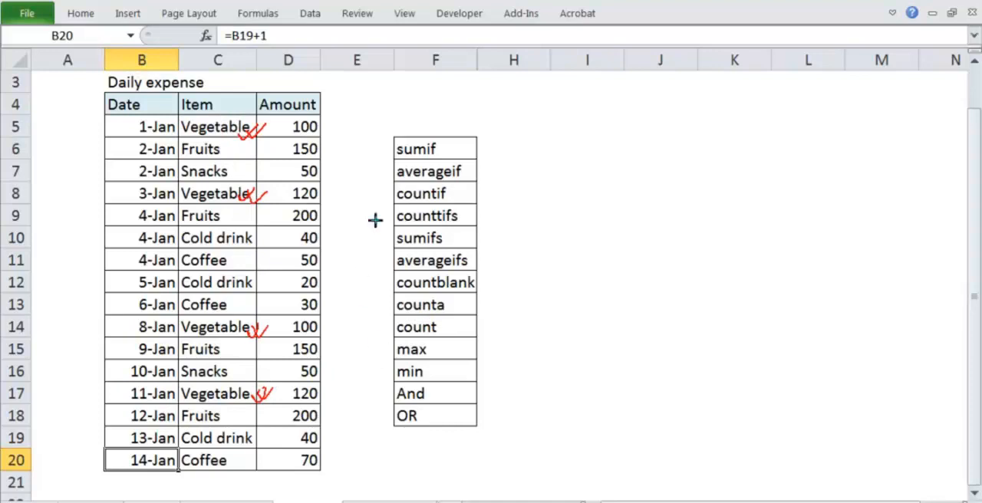
drag(326, 126, 343, 122)
drag(331, 197, 349, 192)
drag(324, 332, 343, 326)
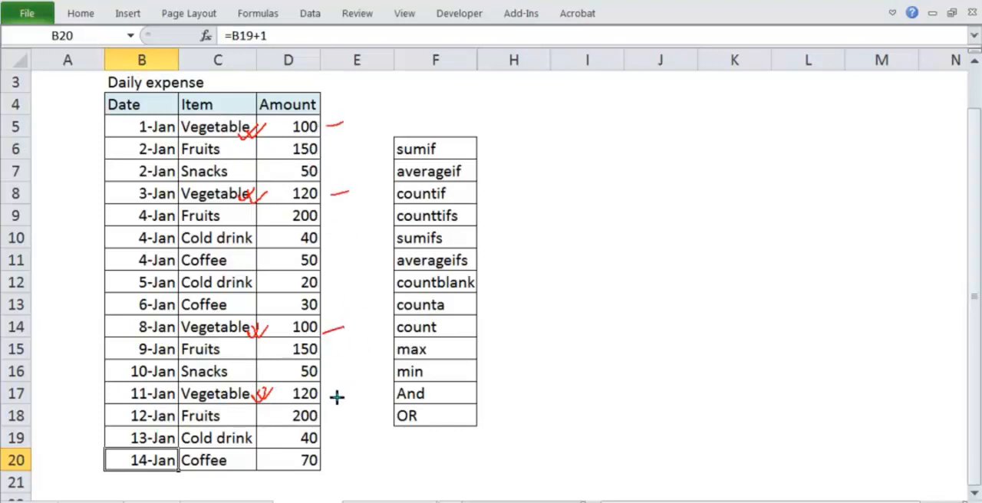
mouse_move(331, 399)
mouse_down()
mouse_move(352, 393)
mouse_move(376, 359)
mouse_up()
Add List data validation to cell H6 beside the sumif label, using C5:C7 as the source.
click(525, 153)
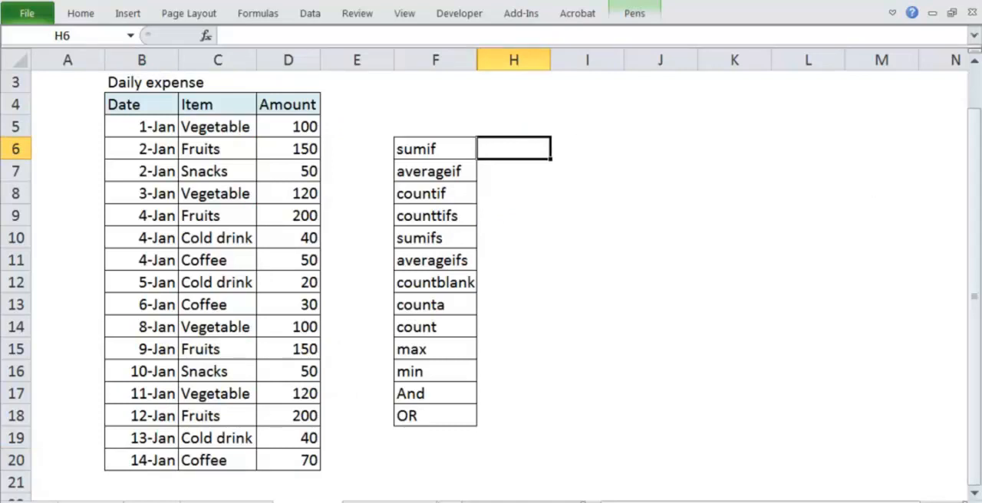
click(316, 14)
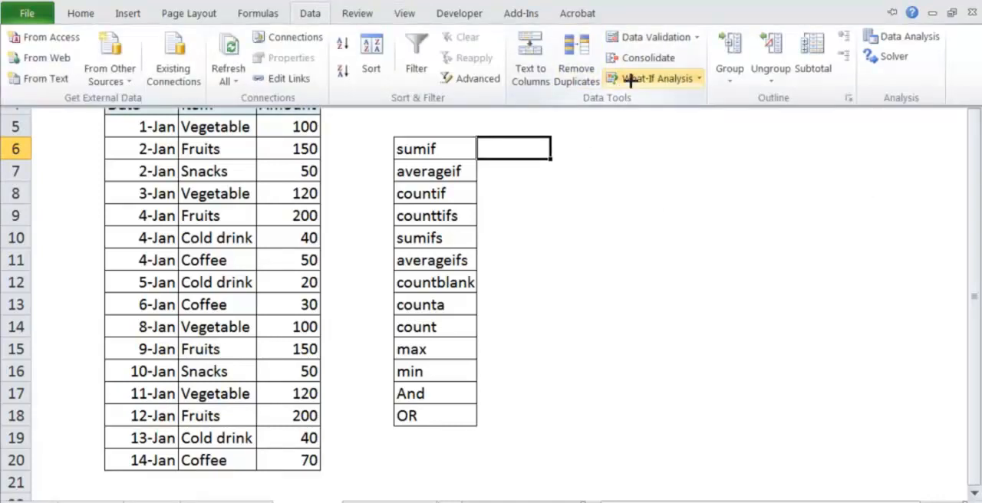
click(648, 37)
click(470, 252)
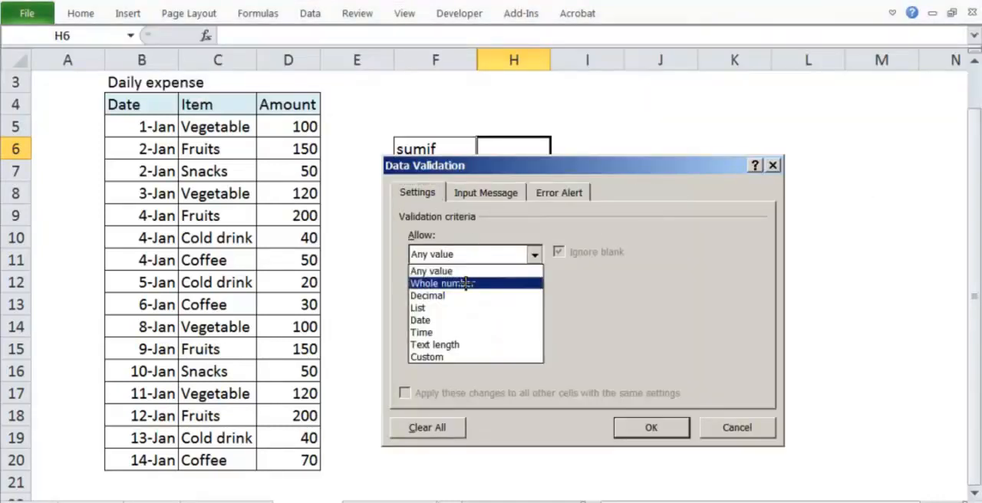
click(491, 306)
click(474, 330)
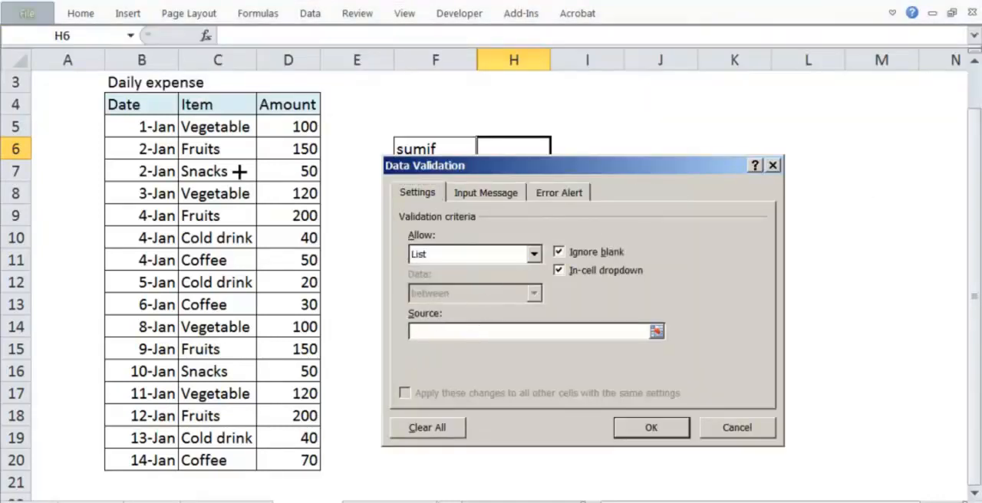
drag(221, 132, 220, 171)
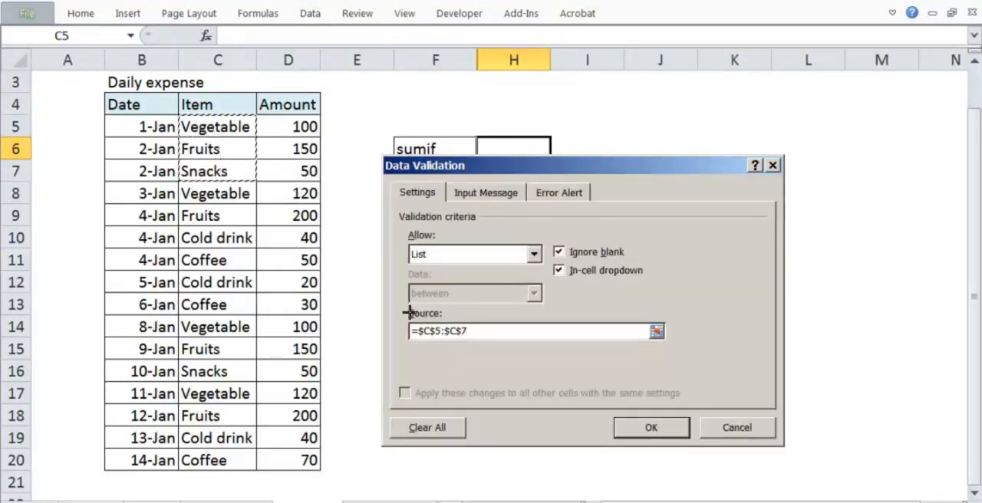
click(651, 428)
Try the drop-down list in H6 by choosing Fruits.
click(554, 150)
click(527, 181)
click(587, 257)
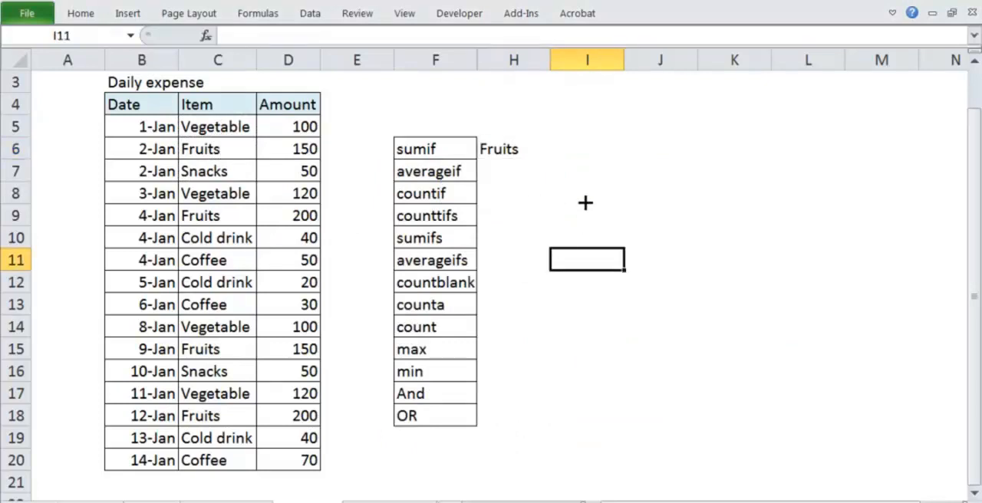
click(587, 153)
Choose Snacks from the drop-down list in H6.
click(537, 149)
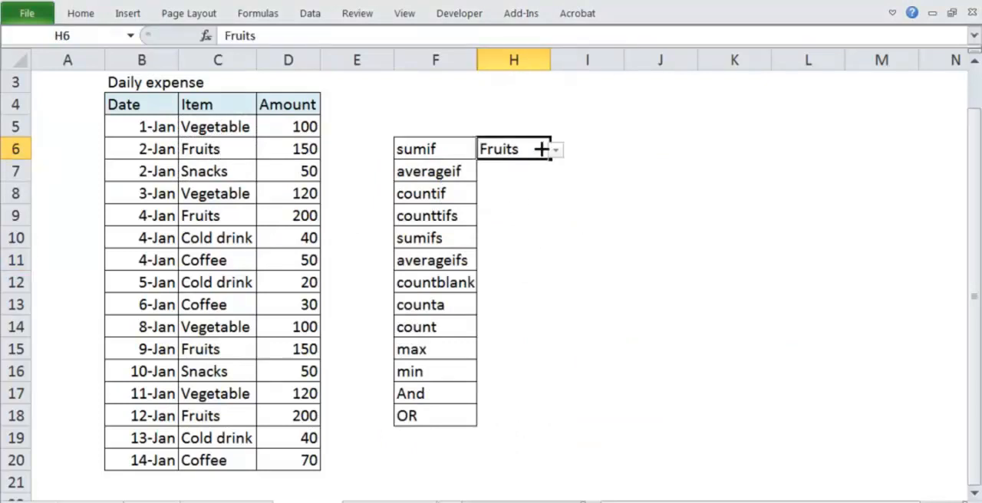
click(555, 149)
click(534, 195)
click(602, 327)
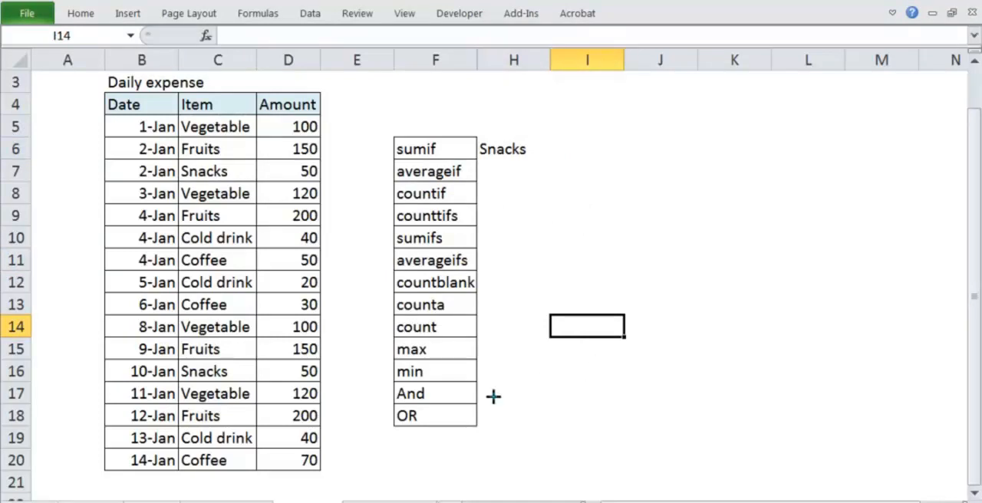
mouse_move(420, 132)
mouse_down()
mouse_move(408, 158)
mouse_move(451, 143)
mouse_up()
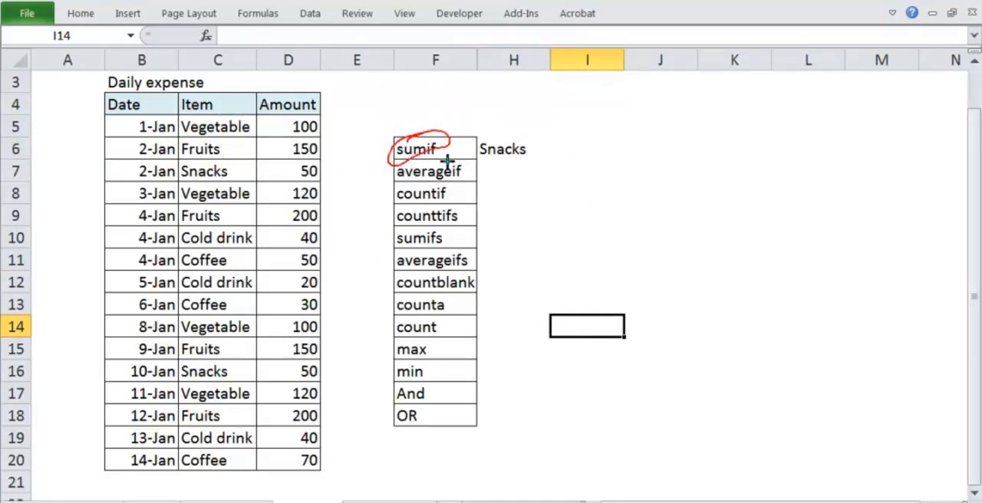
key(Escape)
mouse_move(406, 140)
mouse_down()
mouse_move(390, 163)
mouse_move(427, 160)
mouse_move(405, 138)
mouse_move(442, 129)
mouse_up()
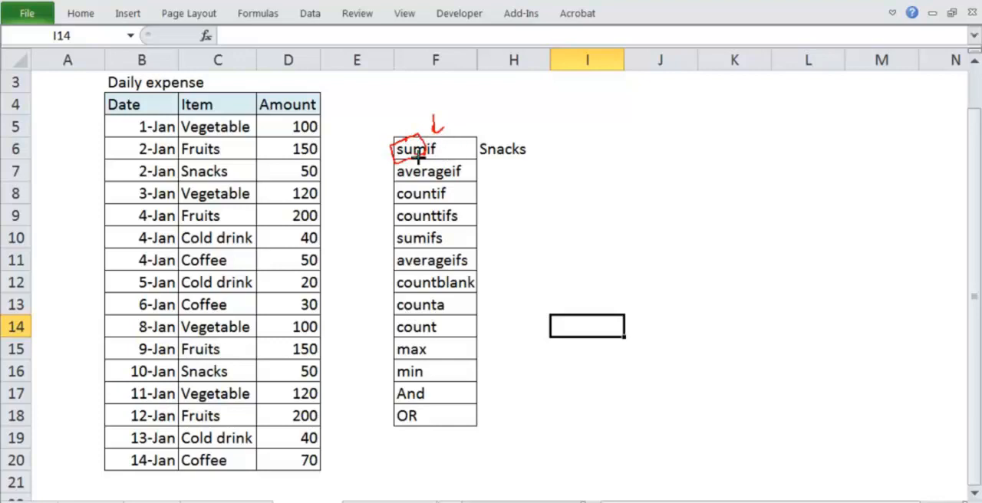
key(e)
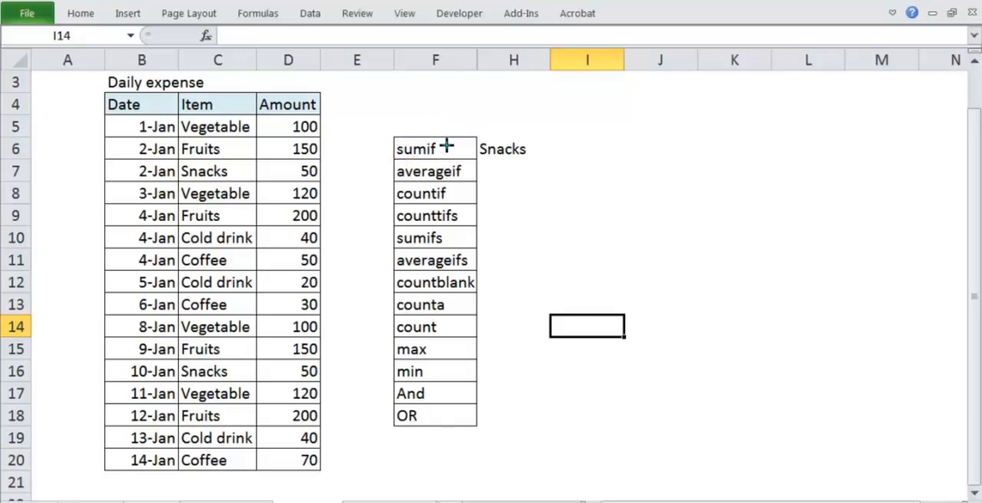
drag(400, 107, 398, 103)
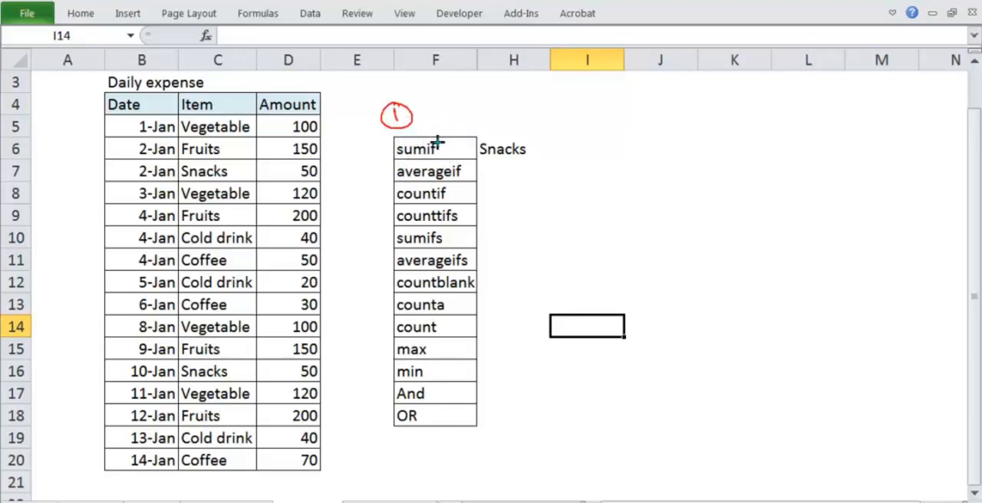
mouse_move(393, 153)
mouse_down()
mouse_move(444, 133)
mouse_move(394, 141)
mouse_up()
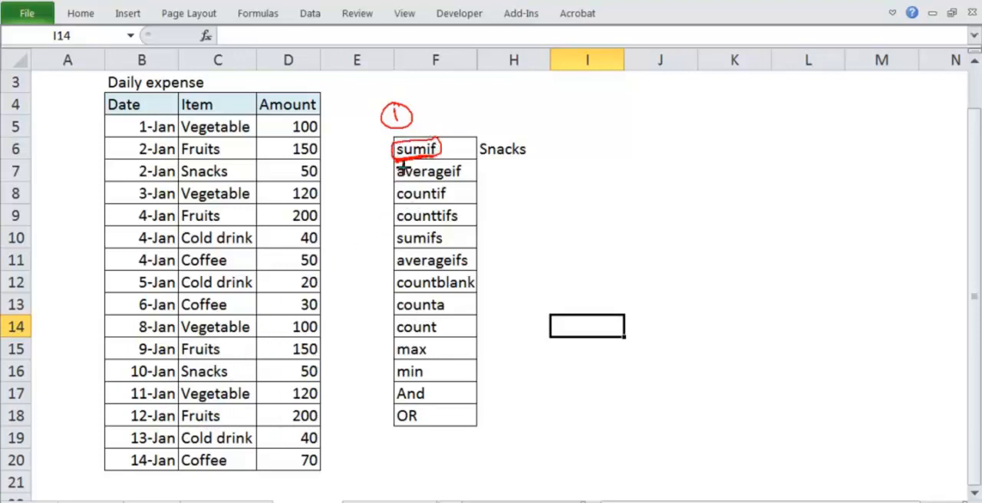
mouse_move(404, 232)
mouse_down()
mouse_move(388, 234)
mouse_move(421, 253)
mouse_move(450, 221)
mouse_move(411, 222)
mouse_move(448, 239)
mouse_up()
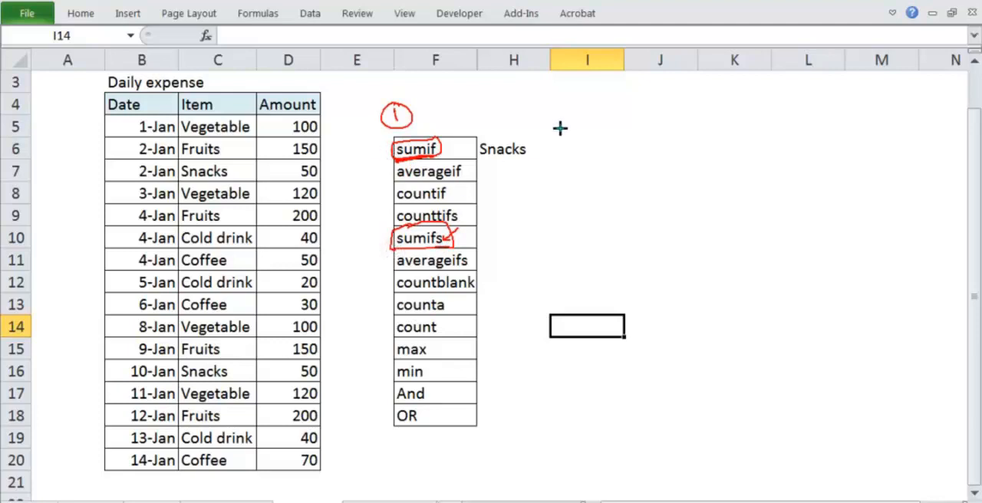
key(Escape)
click(554, 156)
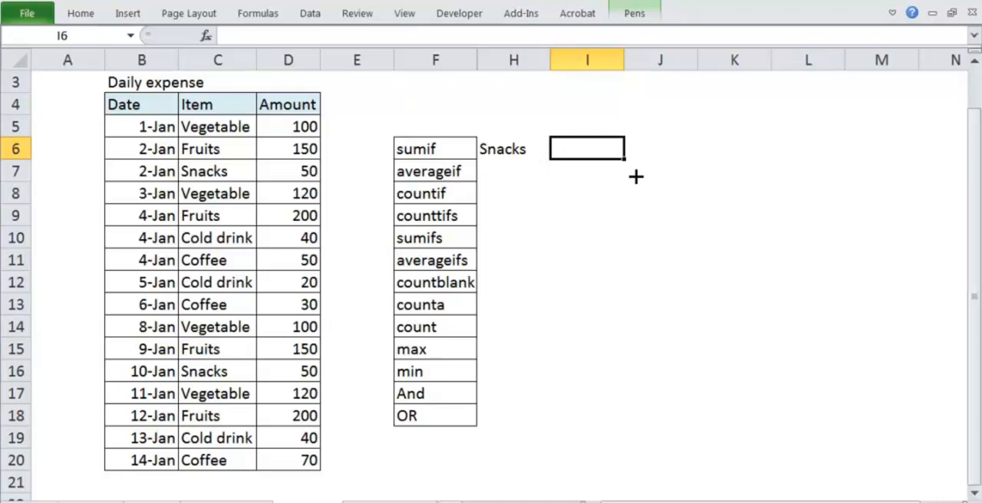
text(=sum)
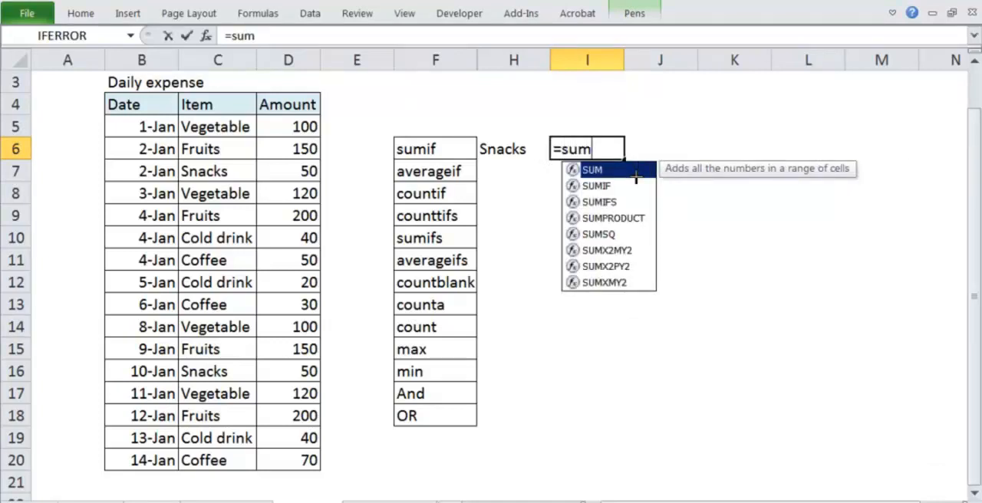
key(Escape)
key(Escape)
Begin a SUMIF formula in cell I6, next to the Snacks criterion.
scroll(720, 213, up, 1)
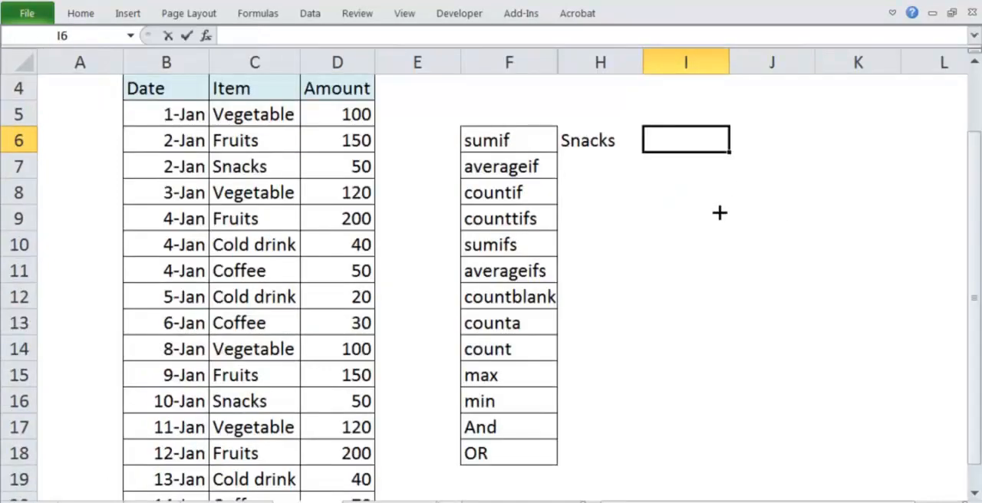
text(=sumif)
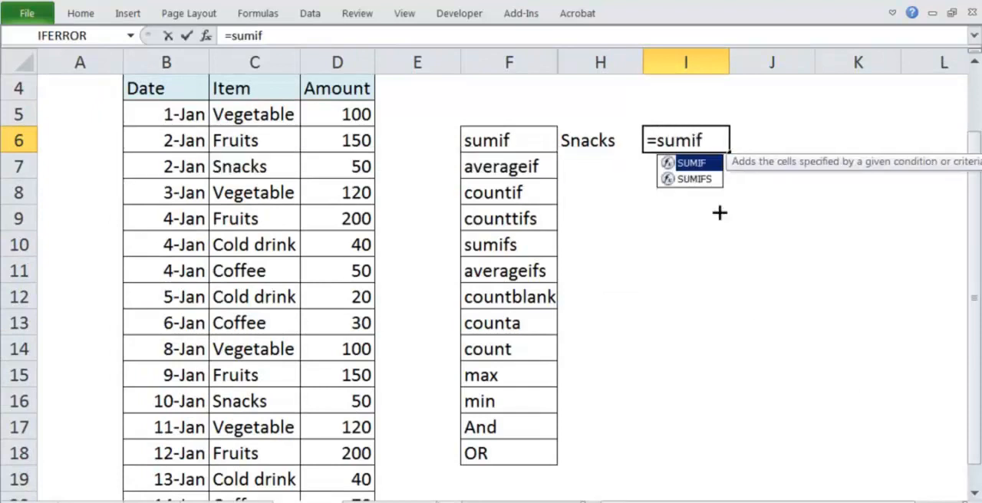
key(Tab)
mouse_move(715, 174)
mouse_down()
mouse_move(720, 199)
mouse_move(723, 183)
mouse_up()
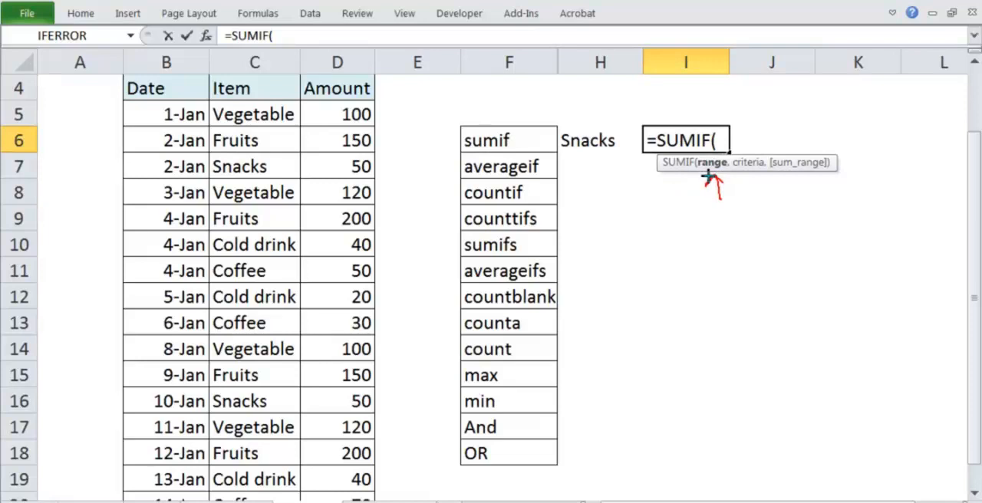
drag(743, 186, 763, 184)
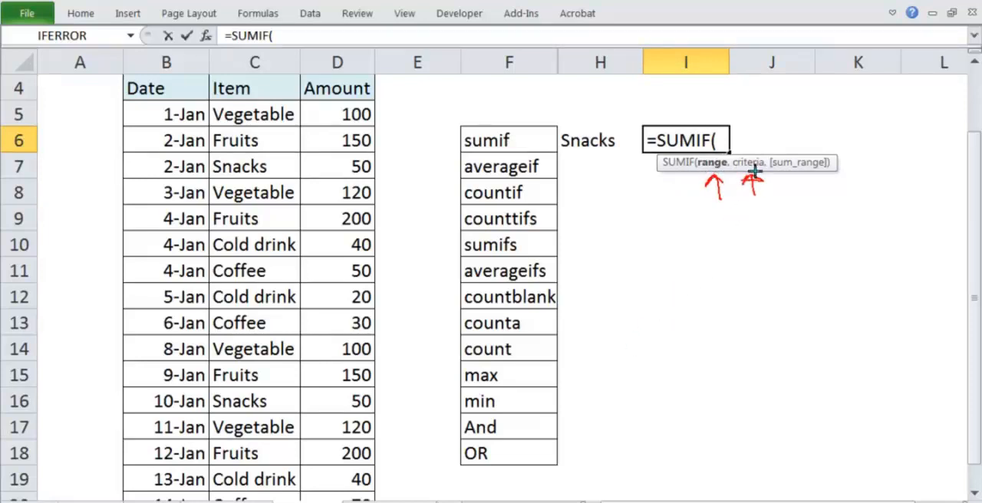
drag(795, 176, 795, 198)
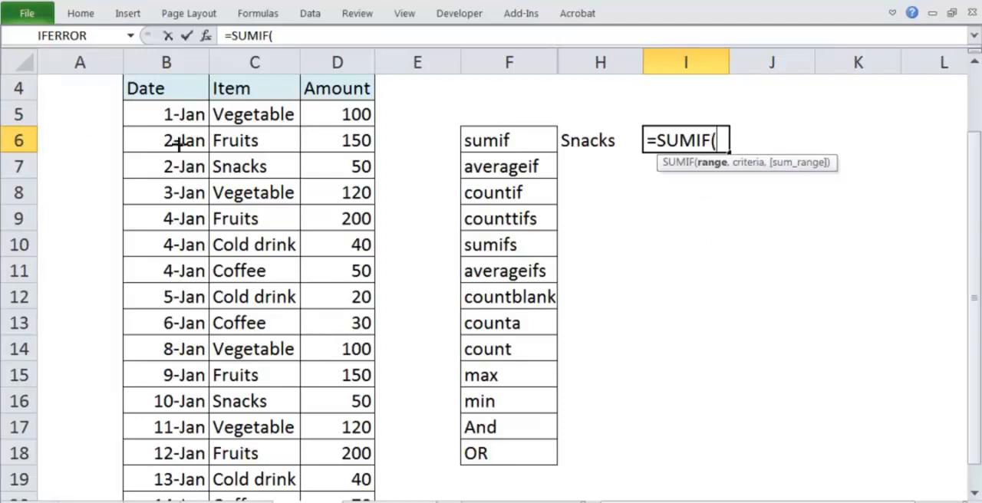
Complete the SUMIF formula in I6 with C5:C20 as range, H6 as criterion and D5:D20 as sum range.
click(238, 115)
drag(238, 115, 235, 460)
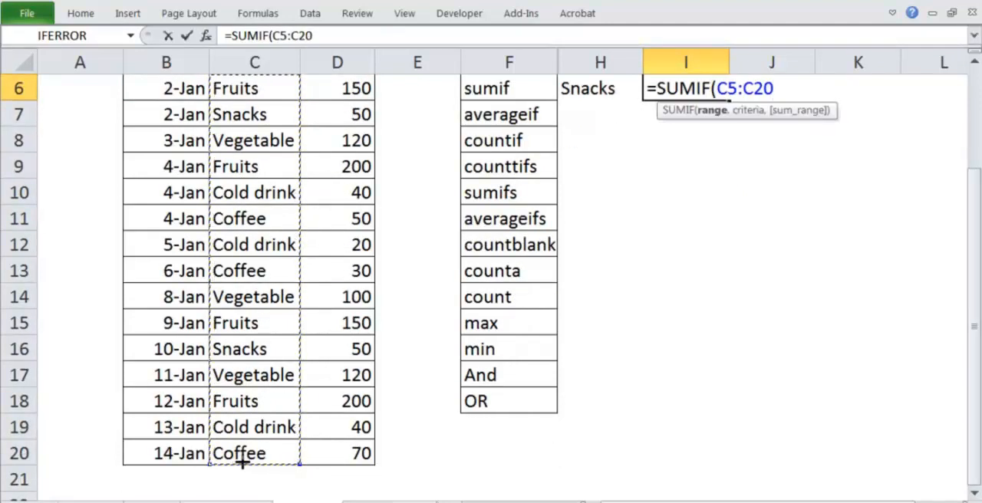
text(,)
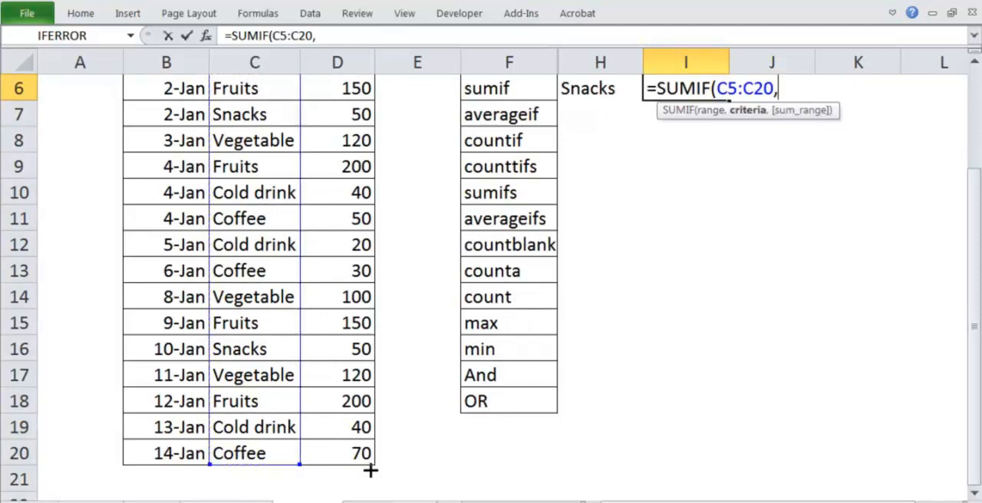
click(595, 87)
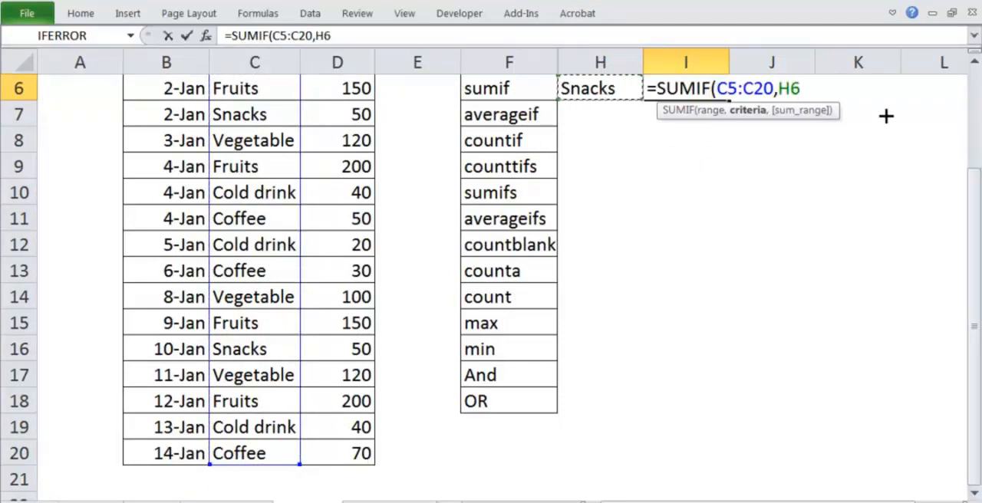
click(975, 59)
text(,)
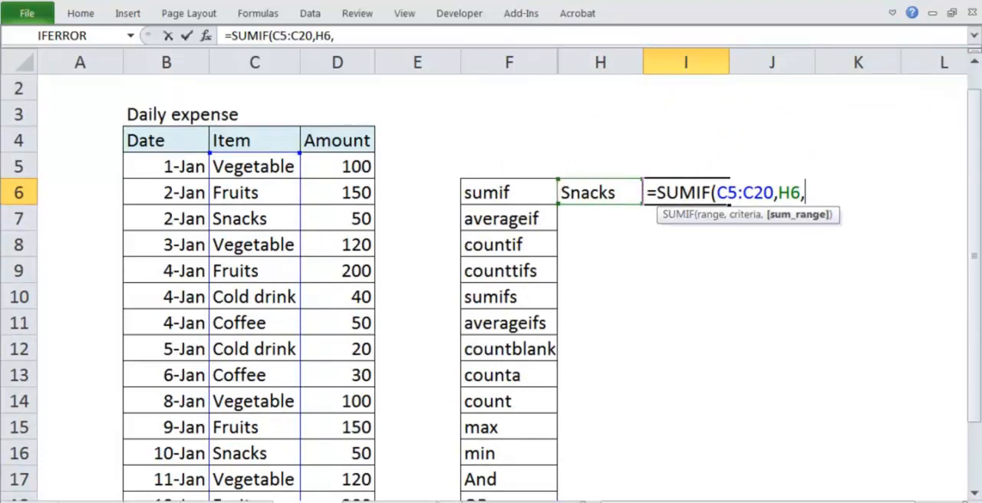
click(327, 160)
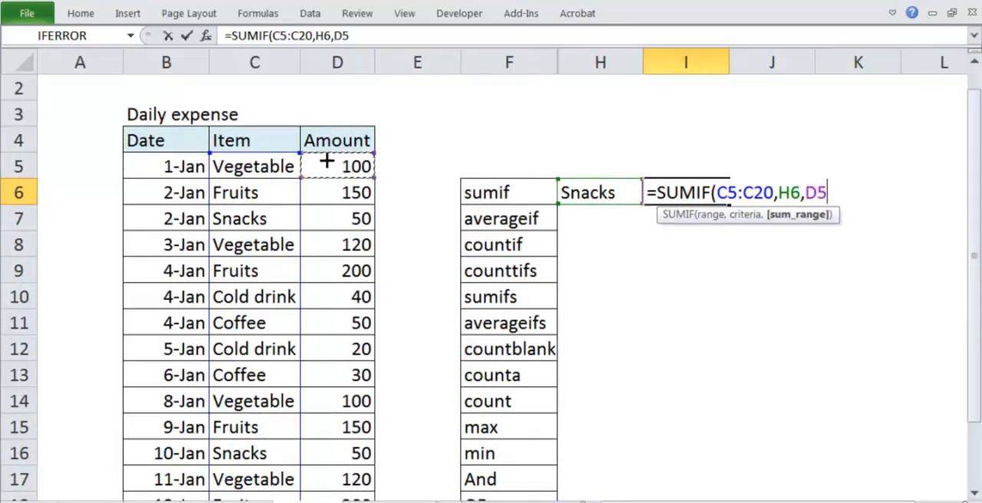
key(ctrl+shift+Down)
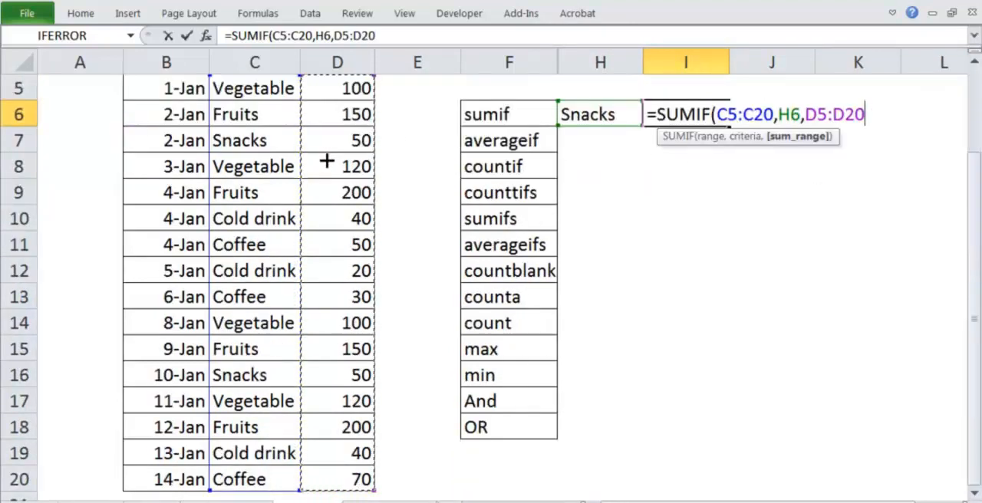
text())
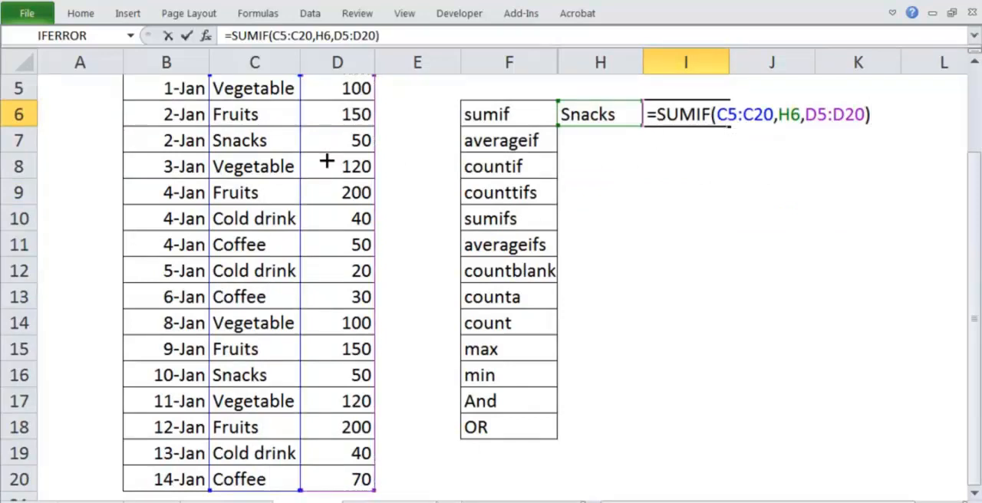
key(Return)
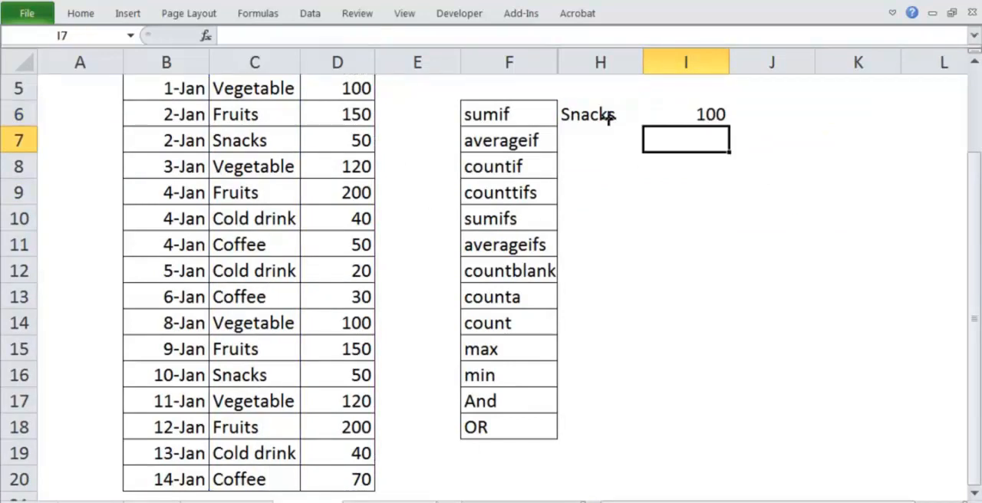
Examine the SUMIF result in I6 against the amounts of the Snacks rows in the expense table.
click(704, 122)
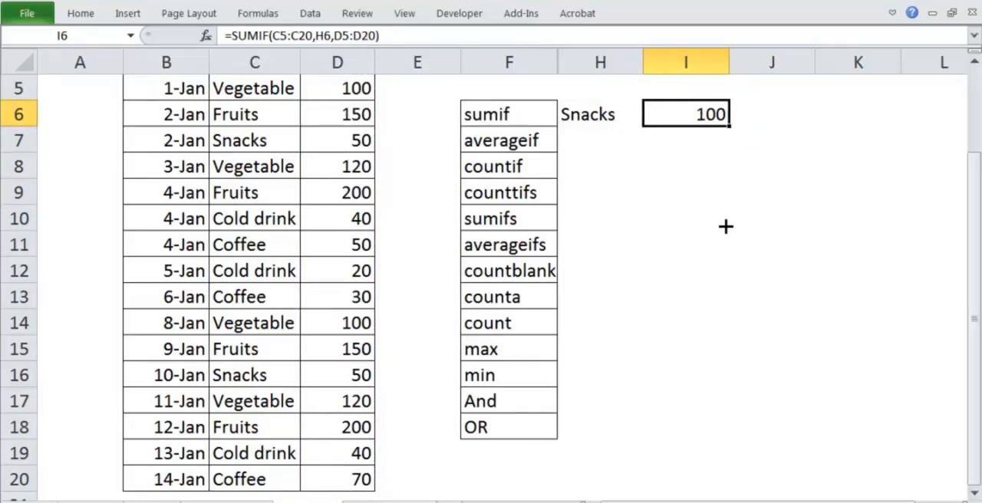
key(Up)
key(Up)
key(Up)
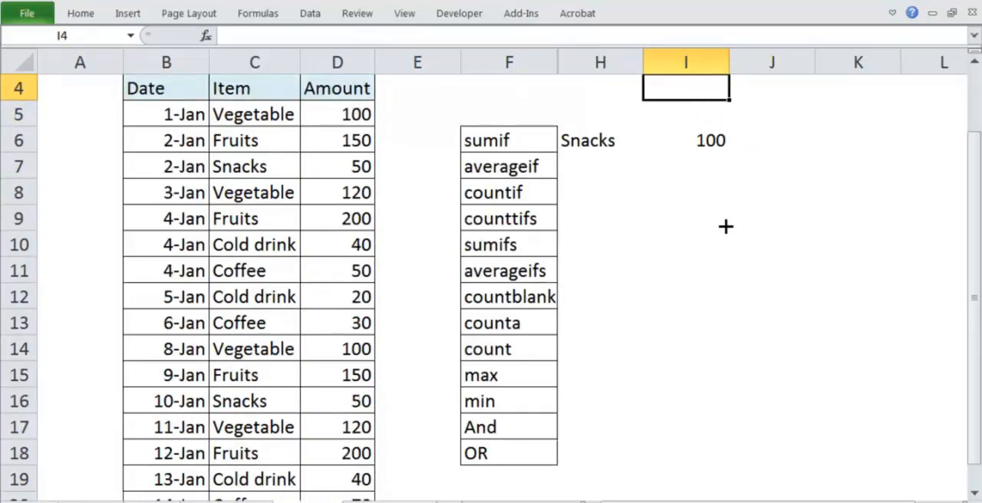
key(Down)
key(Down)
key(Down)
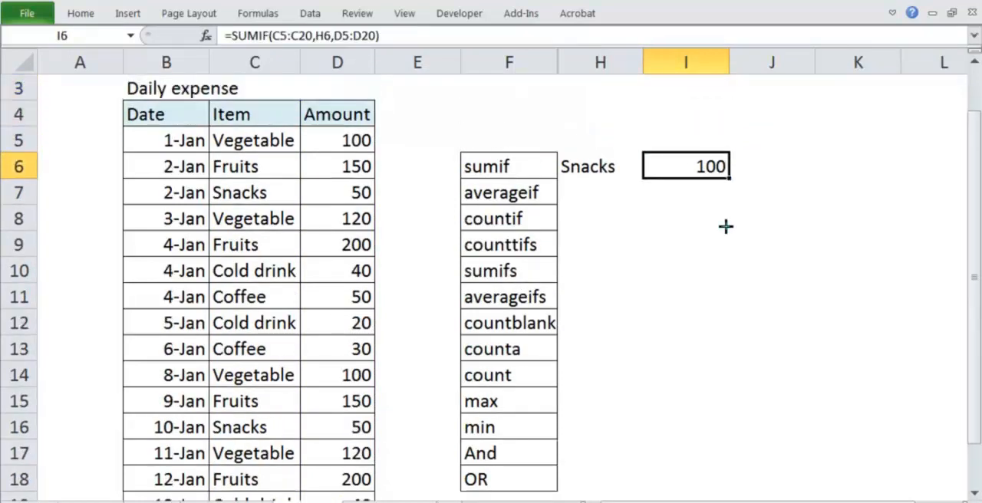
drag(302, 187, 328, 182)
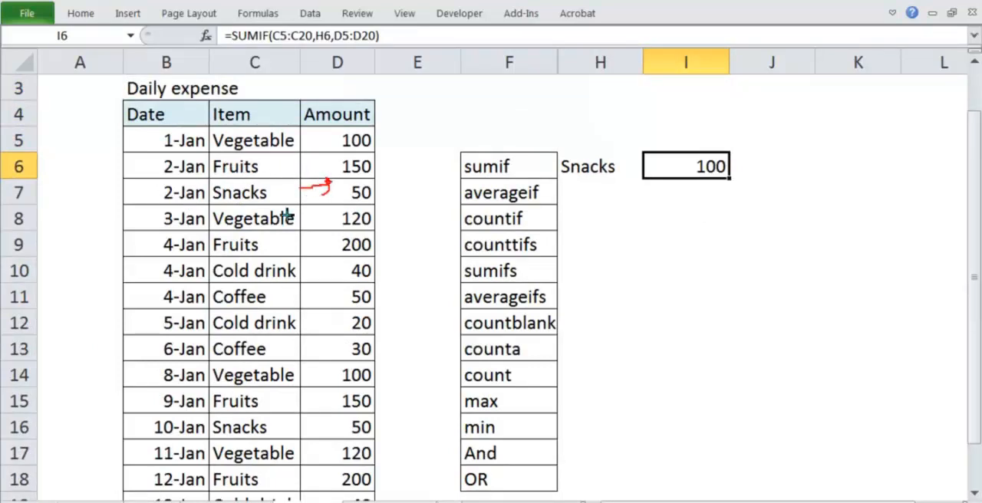
mouse_move(277, 431)
mouse_down()
mouse_move(328, 423)
mouse_move(332, 438)
mouse_move(360, 451)
mouse_up()
key(Escape)
Set the criterion in H6 to Vegetable from its list and check the SUMIF result in I6.
click(590, 163)
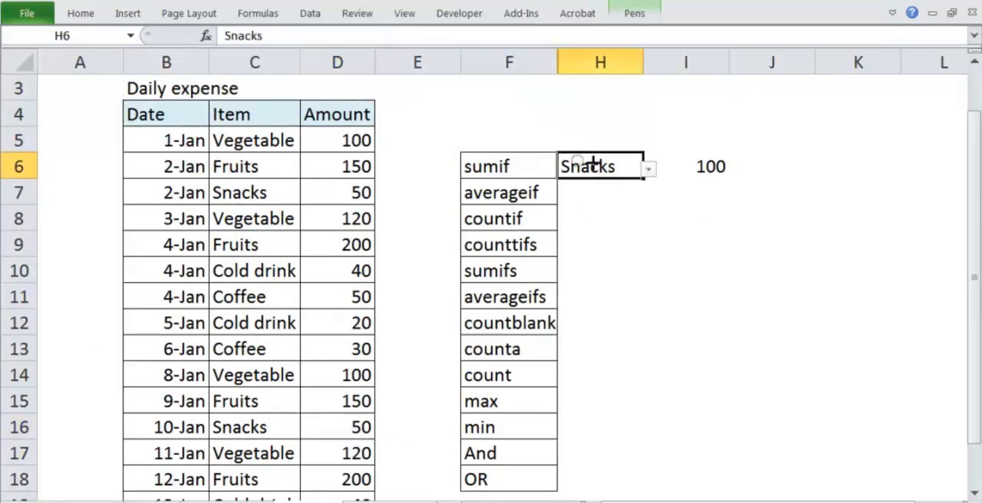
click(648, 170)
click(622, 188)
click(670, 275)
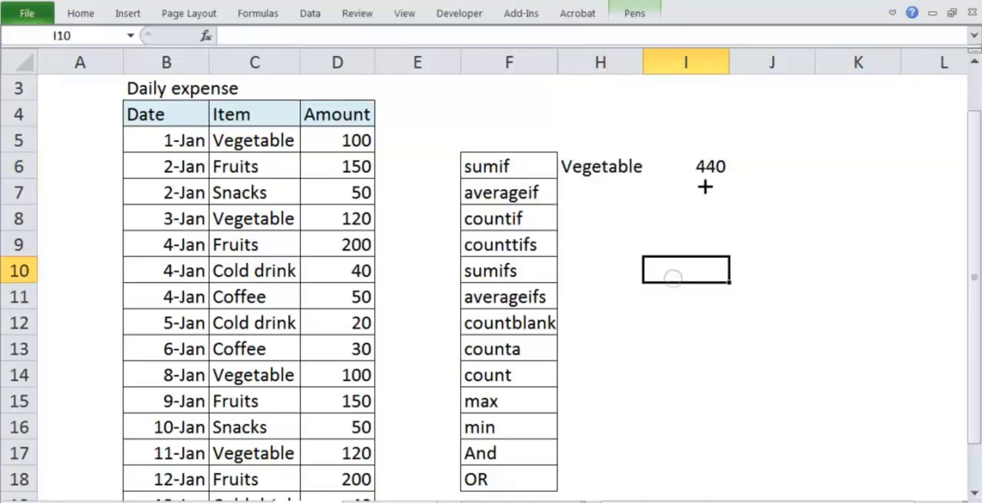
click(699, 175)
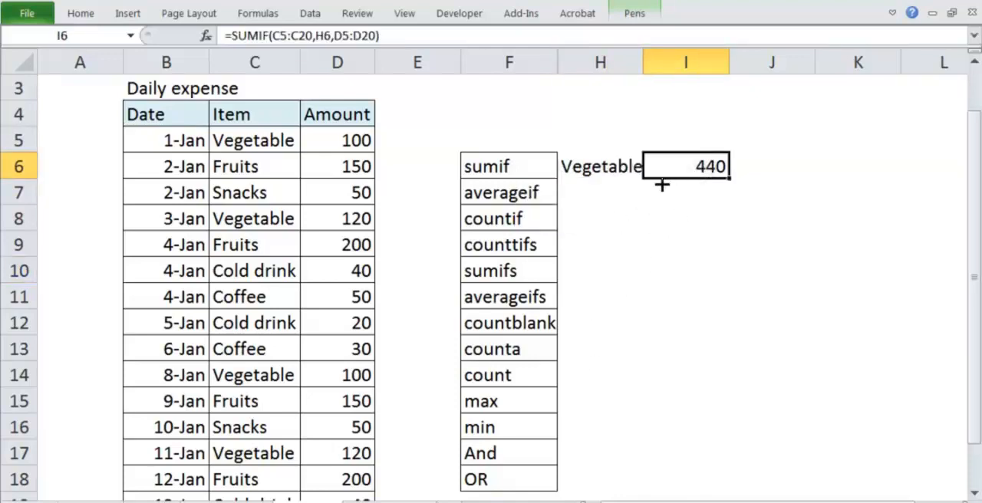
Switch the criterion in H6 to Fruits and check the SUMIF result in I6.
click(638, 175)
click(649, 169)
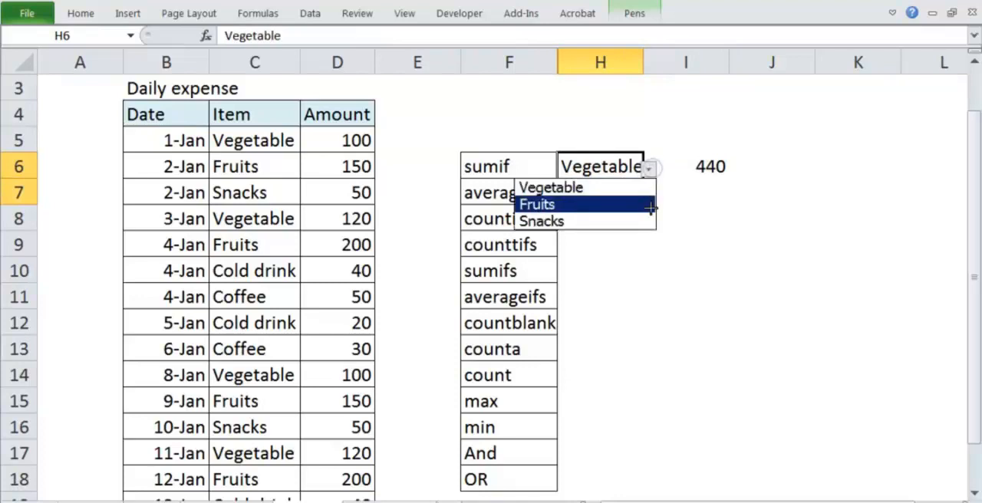
click(623, 203)
click(664, 267)
click(705, 159)
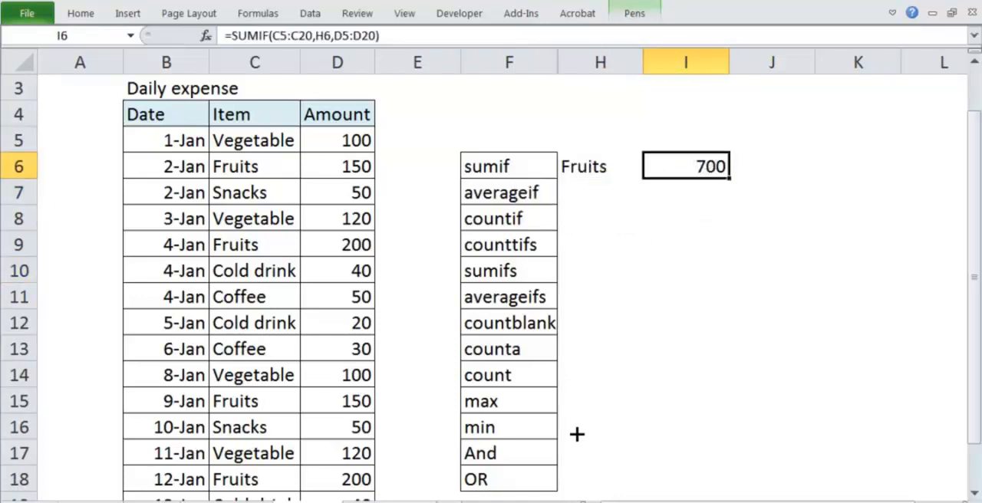
click(698, 211)
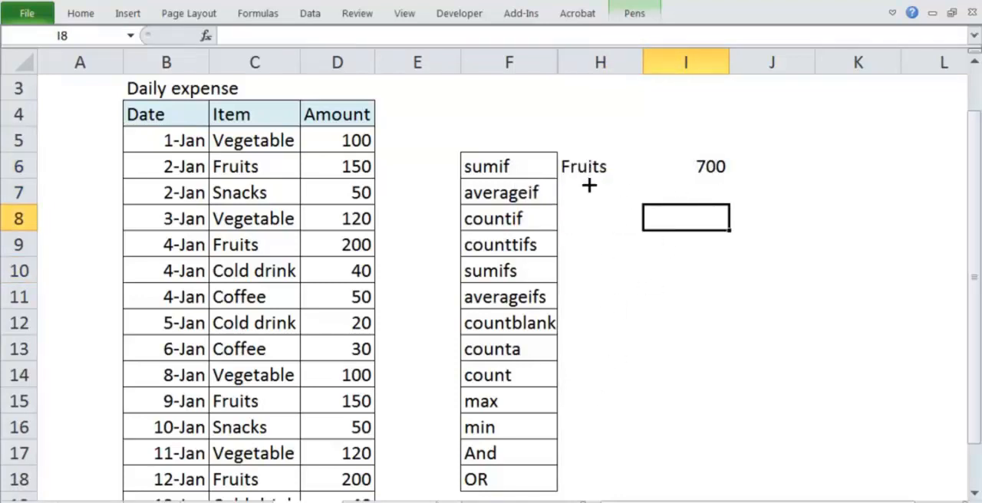
Switch the criterion in H6 to Snacks to test the SUMIF formula with another item.
click(608, 172)
click(694, 161)
click(673, 301)
click(602, 185)
click(605, 170)
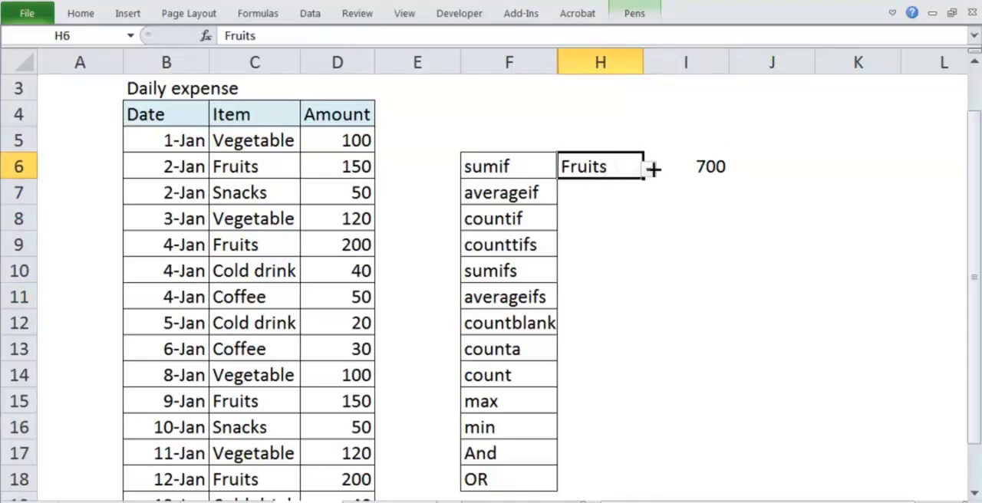
click(650, 169)
click(605, 220)
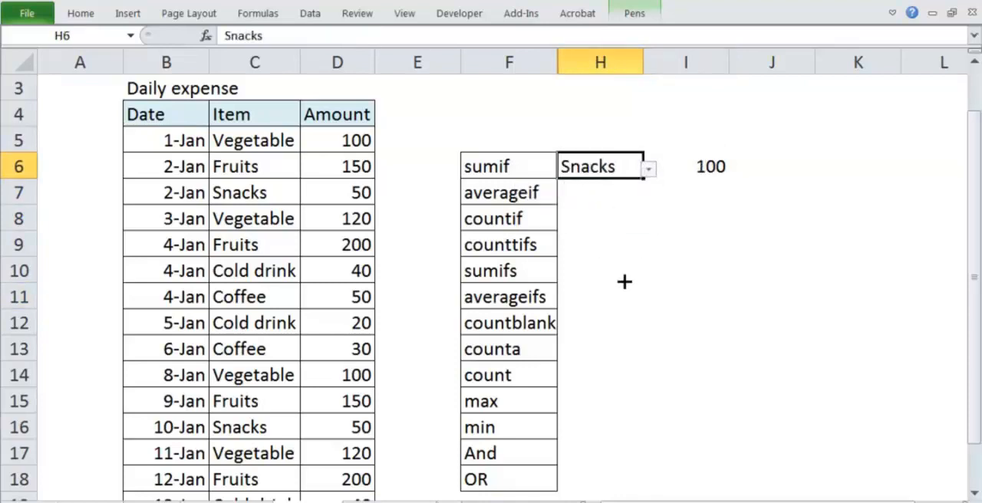
click(689, 240)
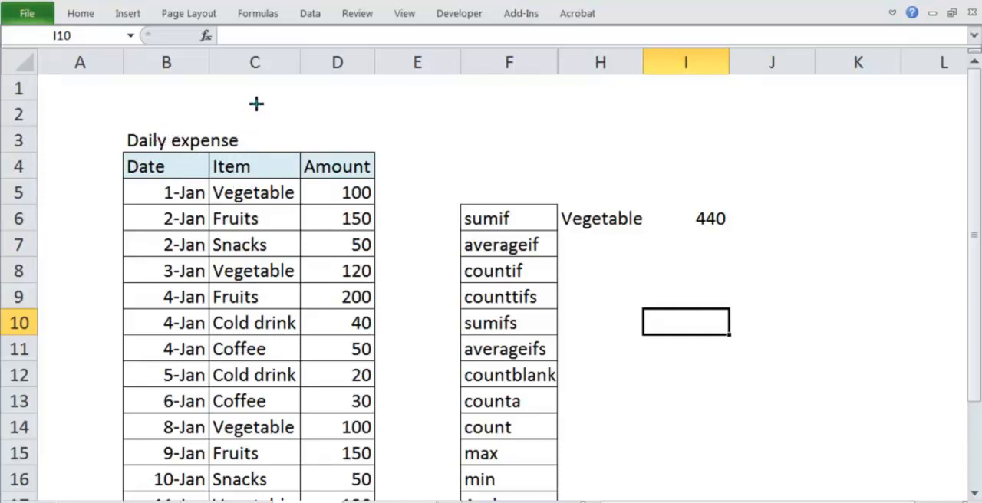
mouse_move(256, 103)
mouse_down()
mouse_move(256, 142)
mouse_move(267, 149)
mouse_move(240, 151)
mouse_up()
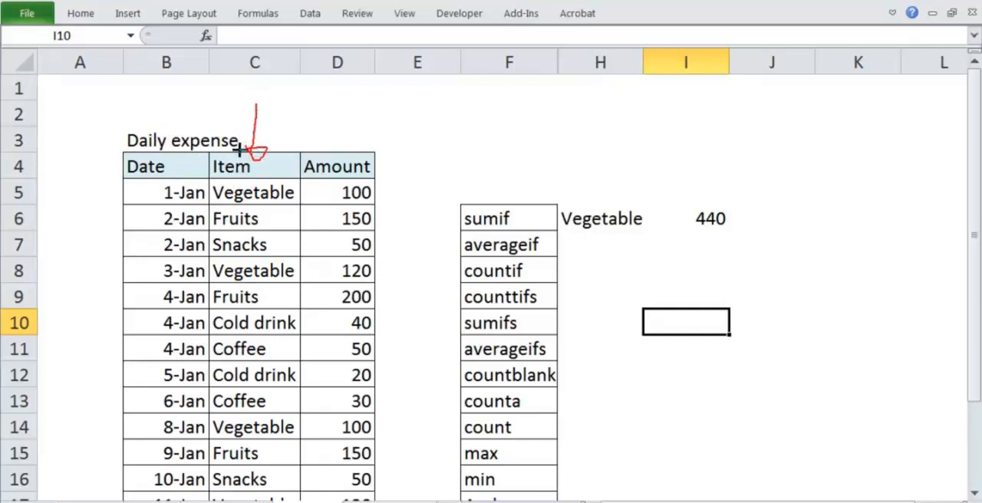
drag(143, 96, 142, 184)
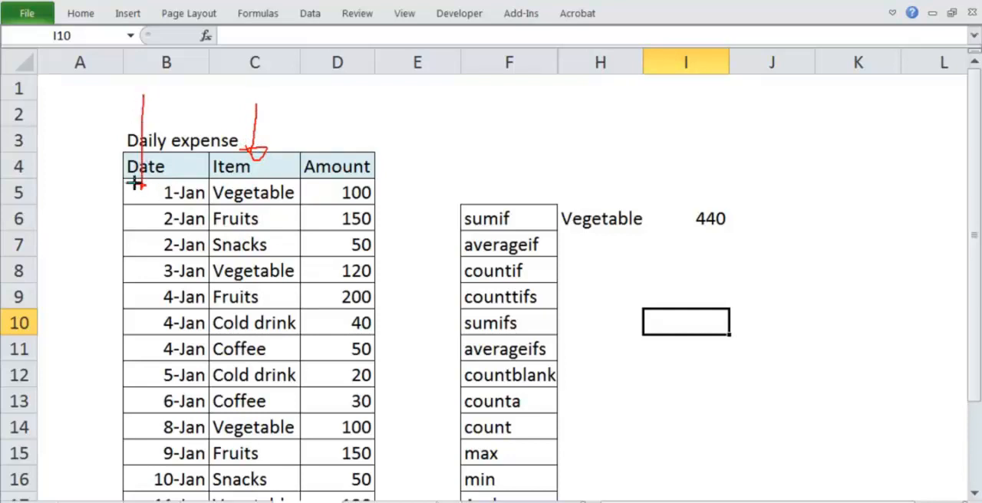
mouse_move(346, 175)
mouse_down()
mouse_move(379, 212)
mouse_move(344, 174)
mouse_up()
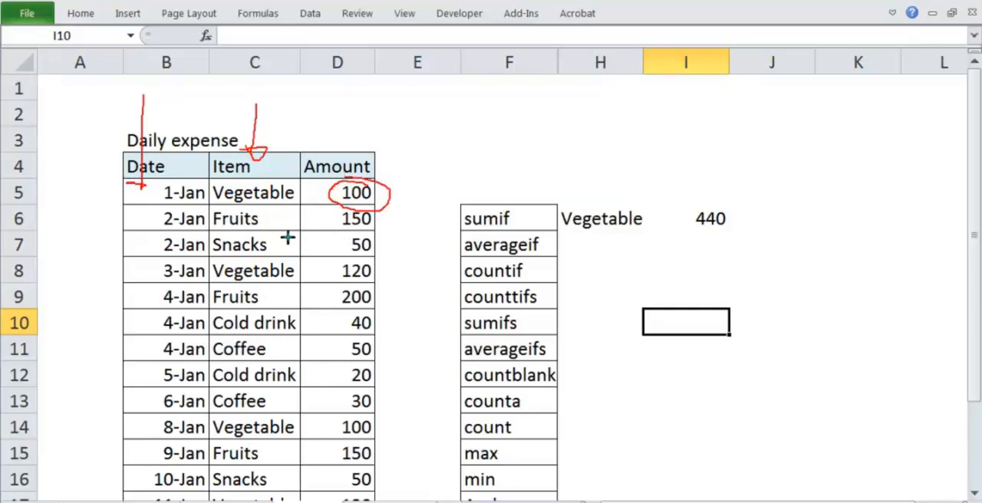
key(Escape)
Change the date in B8 of the expense table to 1-Jan.
click(191, 265)
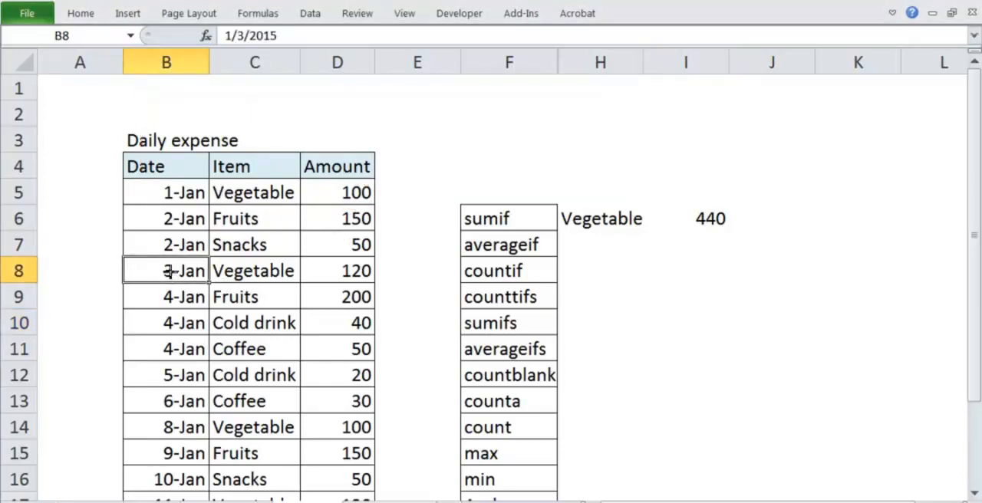
double_click(169, 272)
key(BackSpace)
text(1)
key(Return)
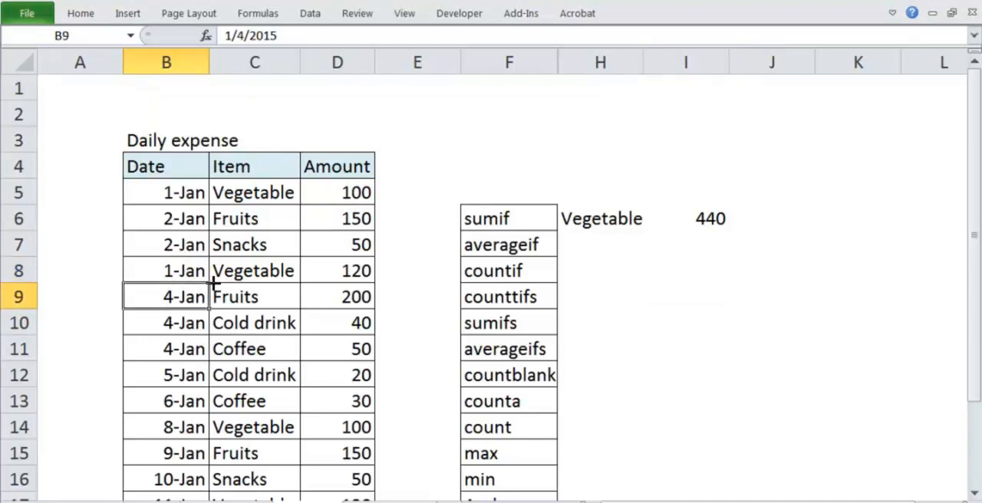
Begin a SUMIFS formula in H9 with the amounts D5:D20 as the sum range.
key(Right)
key(Right)
key(Right)
key(Right)
key(Right)
key(Right)
key(Left)
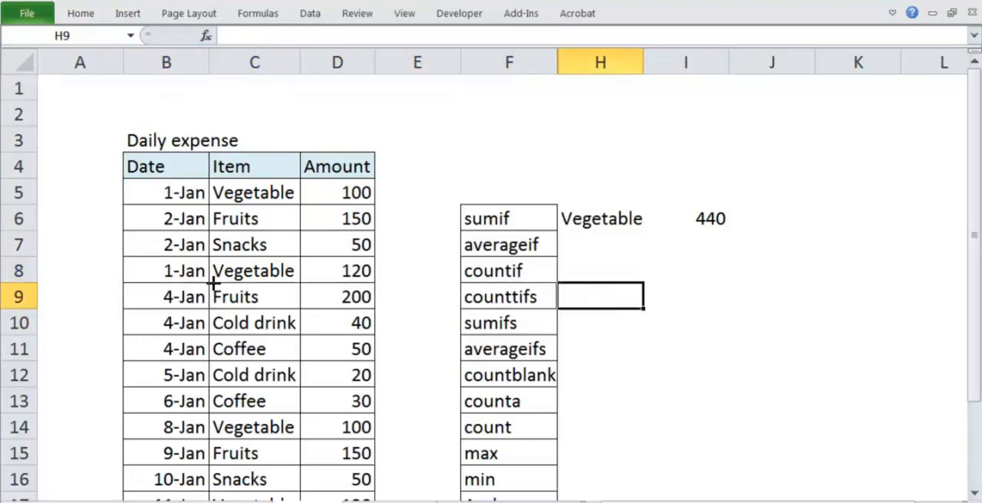
text(=sumifs)
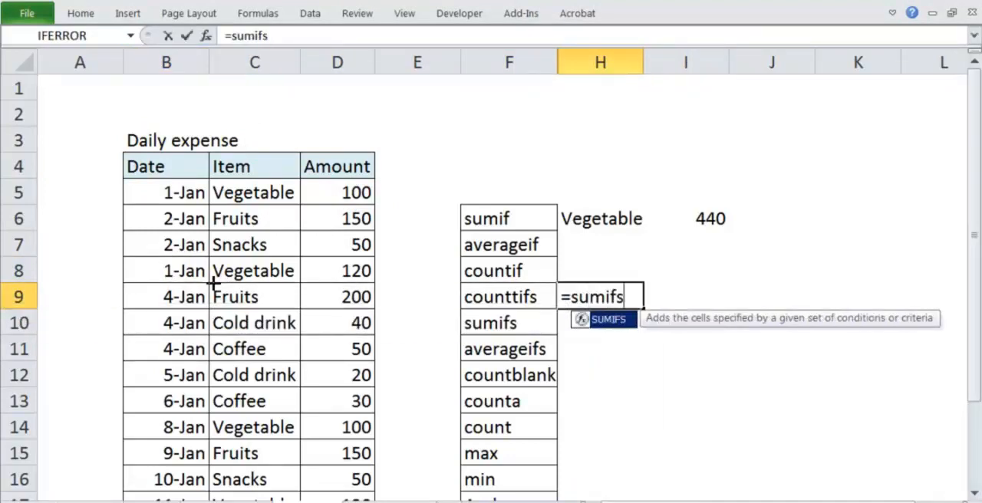
key(Tab)
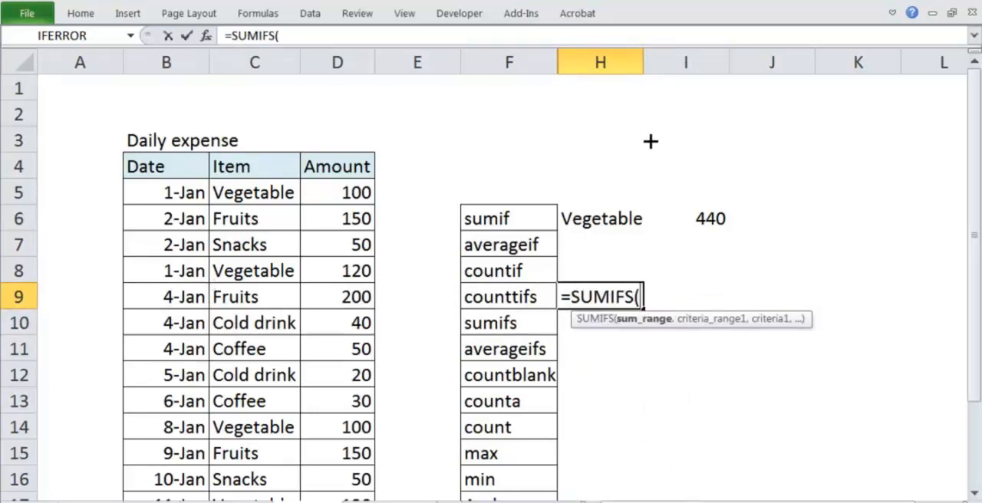
click(328, 189)
key(ctrl+shift+Down)
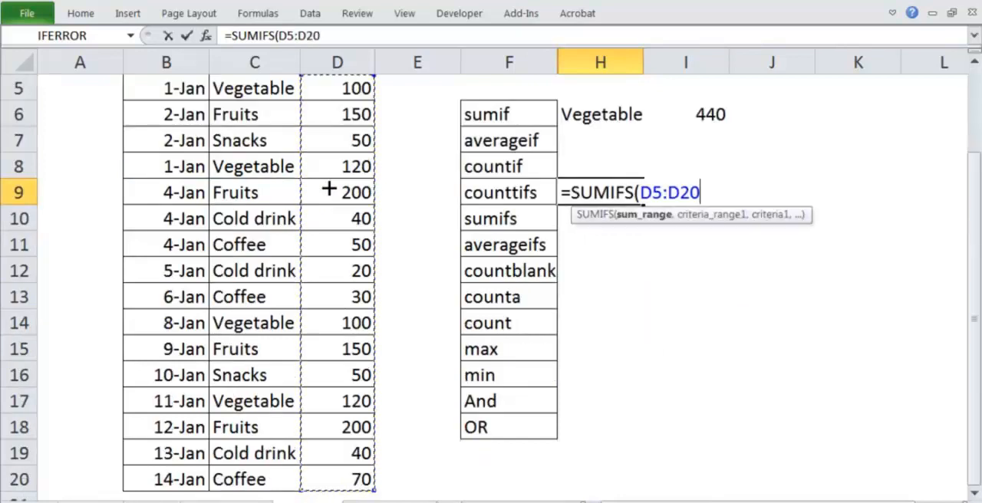
text(,)
Add the date range B5:B20 with "1-Jan" as the first criteria pair of the SUMIFS formula in H9.
scroll(329, 189, up, 2)
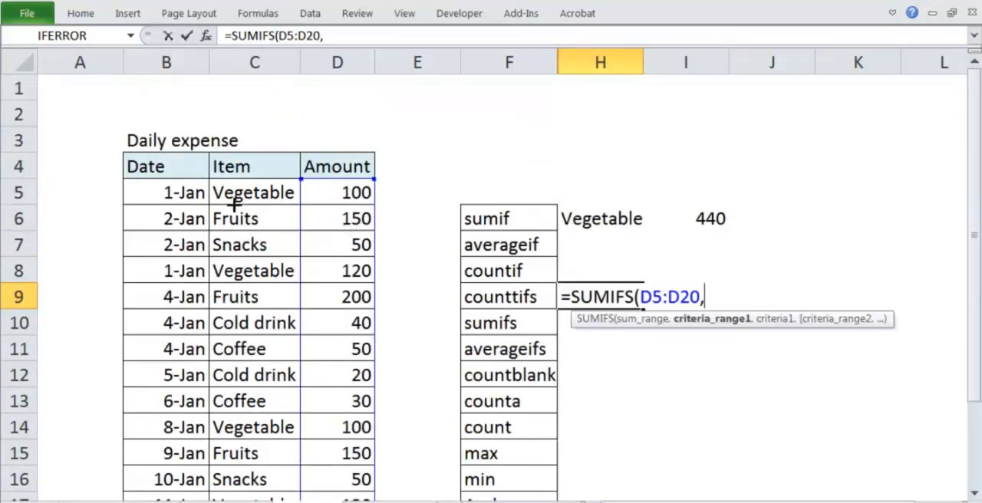
click(188, 192)
key(ctrl+shift+Down)
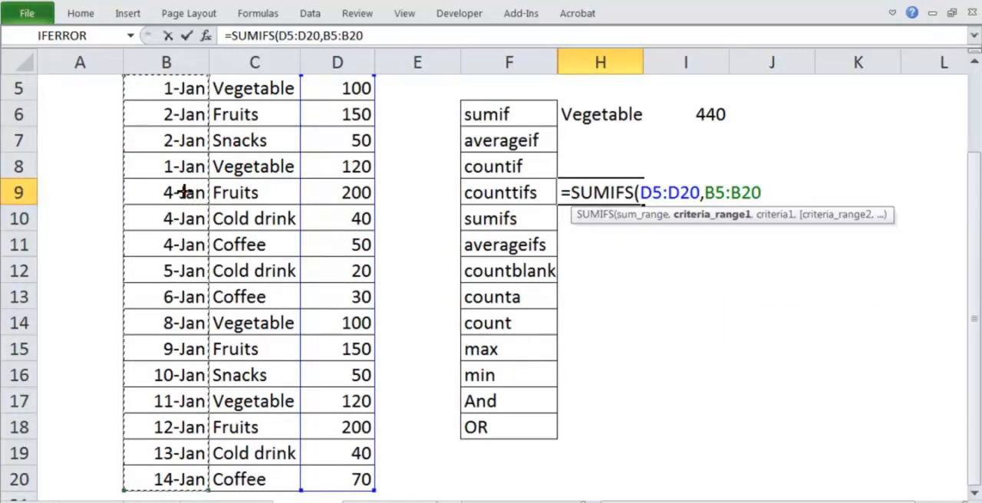
text(,"1-Jan)
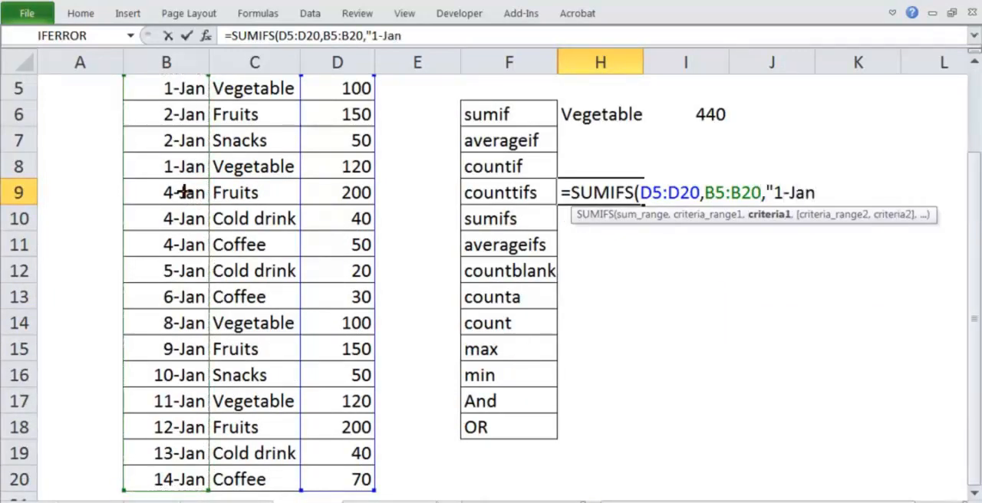
text(",)
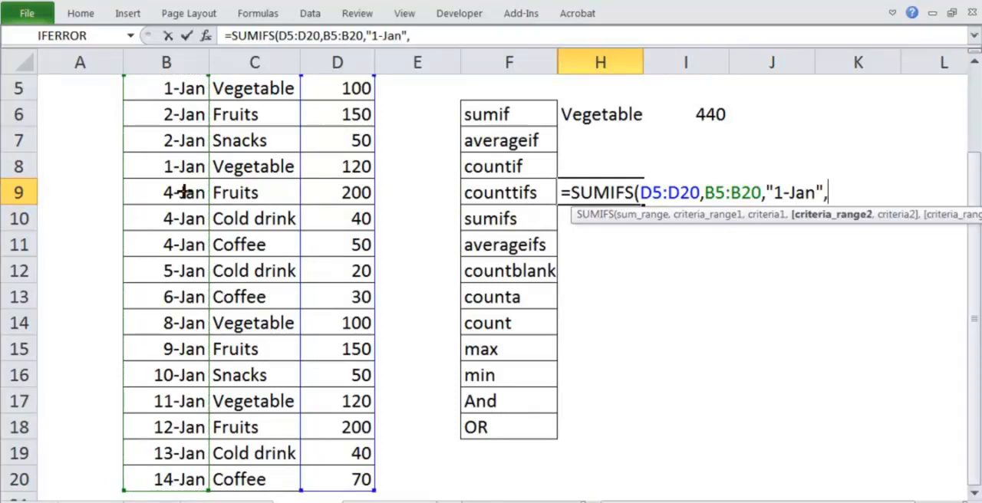
scroll(184, 192, up, 2)
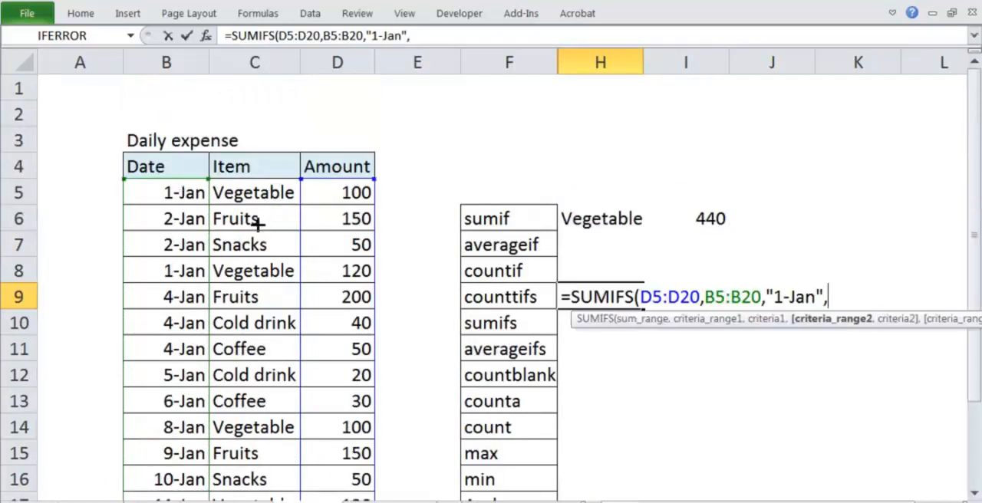
Complete the SUMIFS formula in H9 with the item range C5:C20 and the criterion "Vegetable".
click(259, 193)
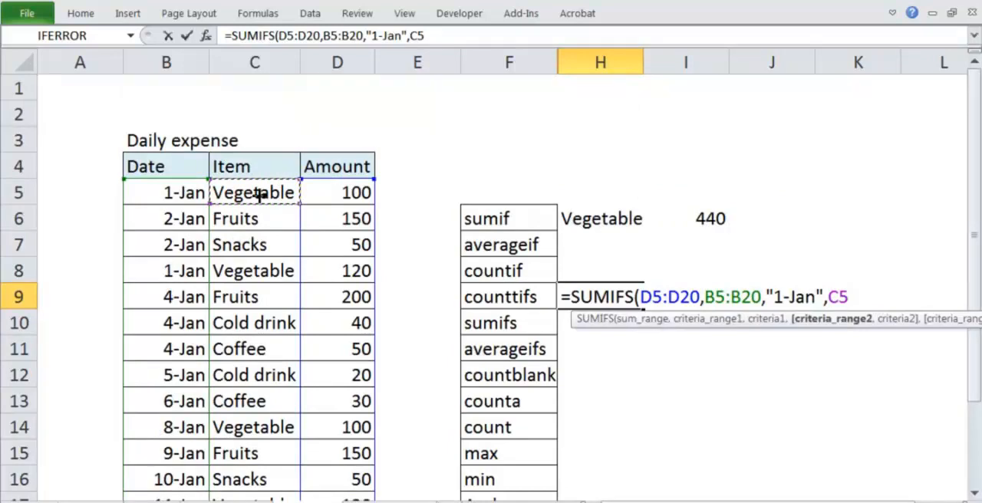
key(ctrl+shift+Down)
text(,"Ve)
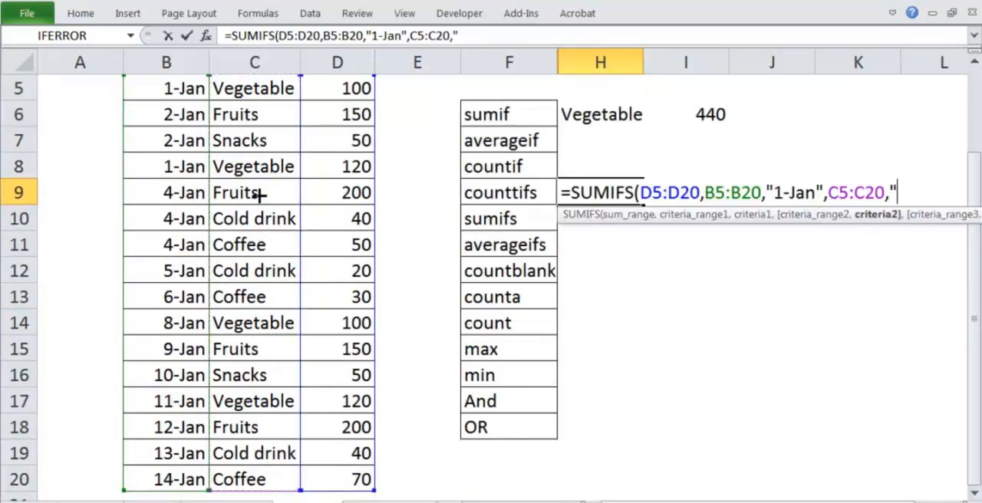
text(geta)
key(BackSpace)
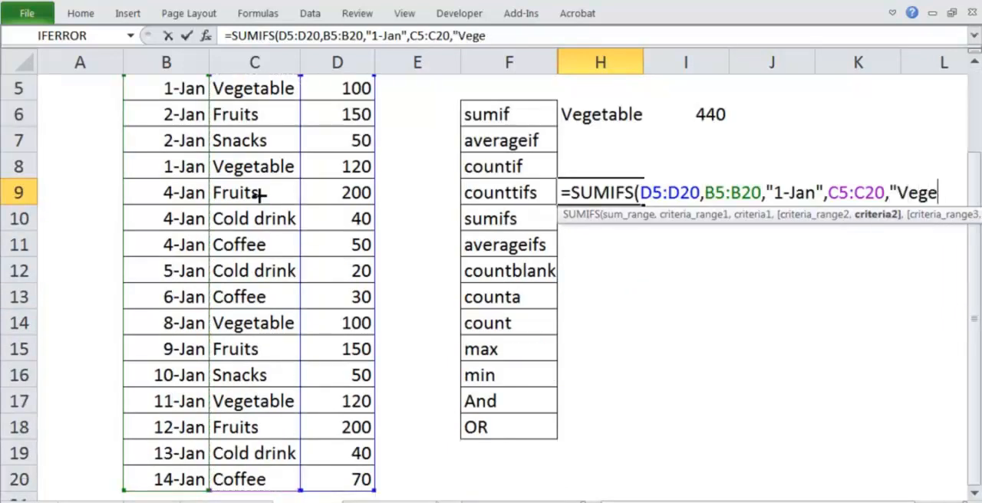
text(table)
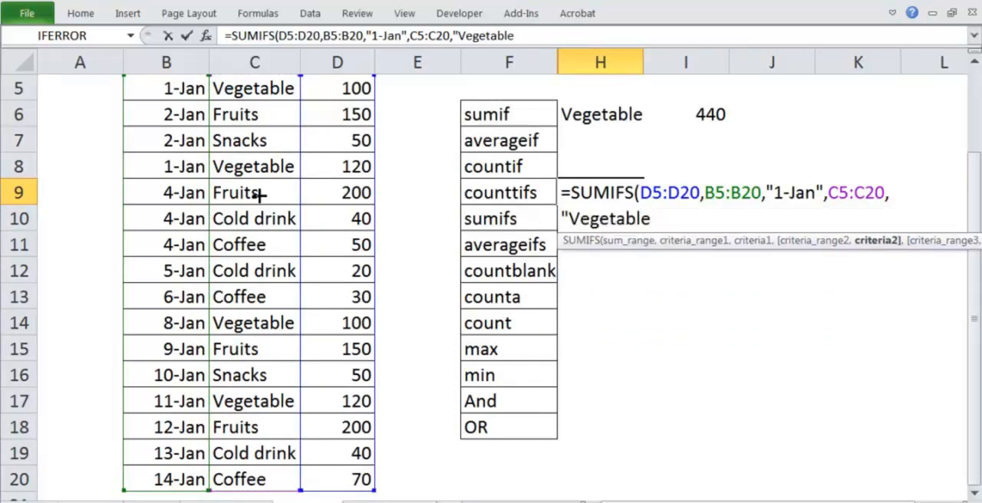
text("))
key(Return)
Open the SUMIFS formula in H9 to review its ranges and criteria, leaving it unedited.
key(Up)
key(Up)
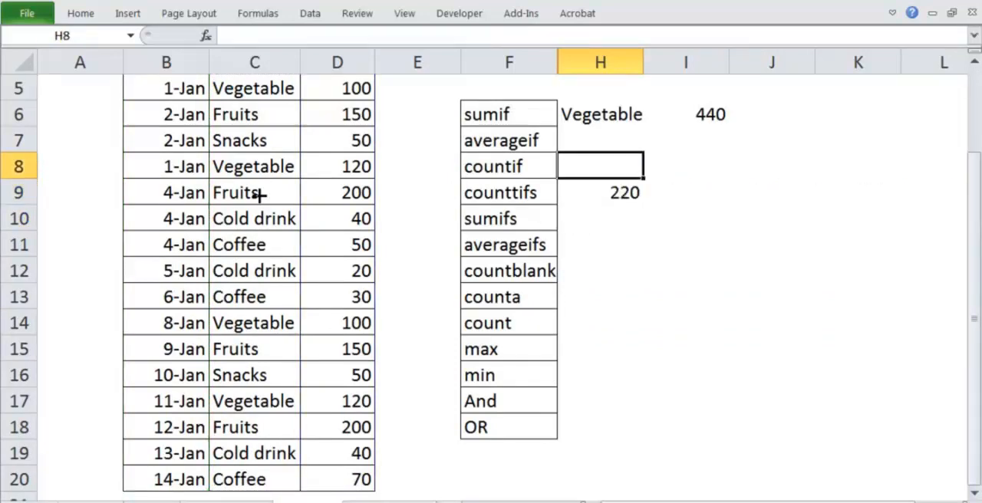
key(Up)
key(Up)
key(Up)
key(Up)
key(Up)
key(Down)
key(Down)
key(Down)
key(Down)
key(Down)
key(Down)
key(Down)
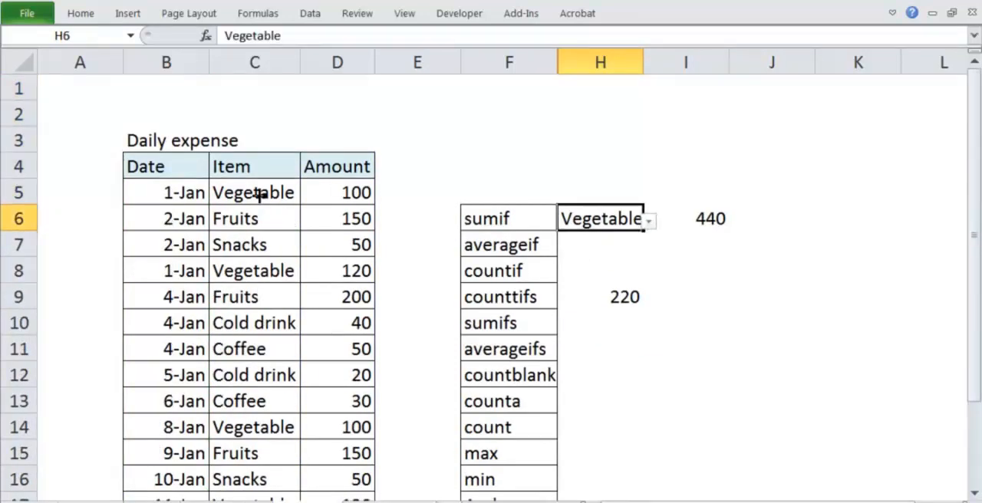
key(F2)
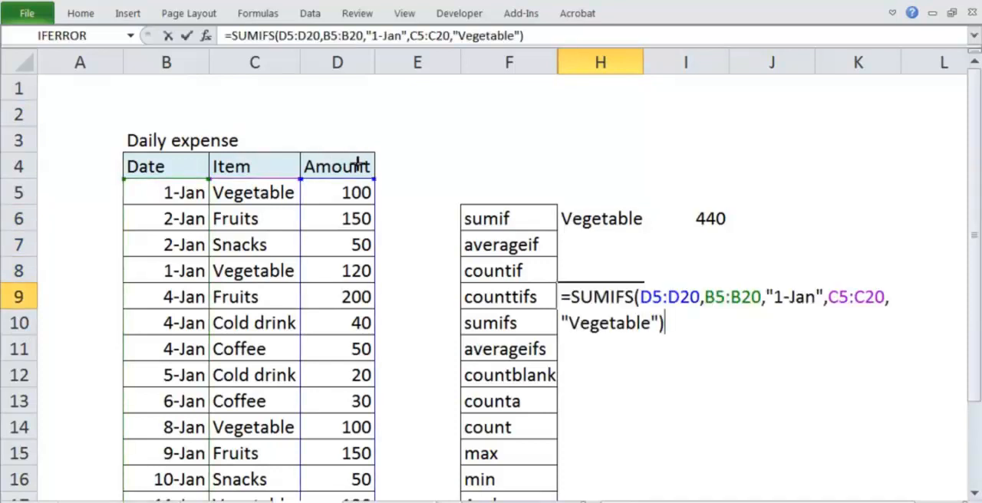
key(alt+F4)
click(594, 302)
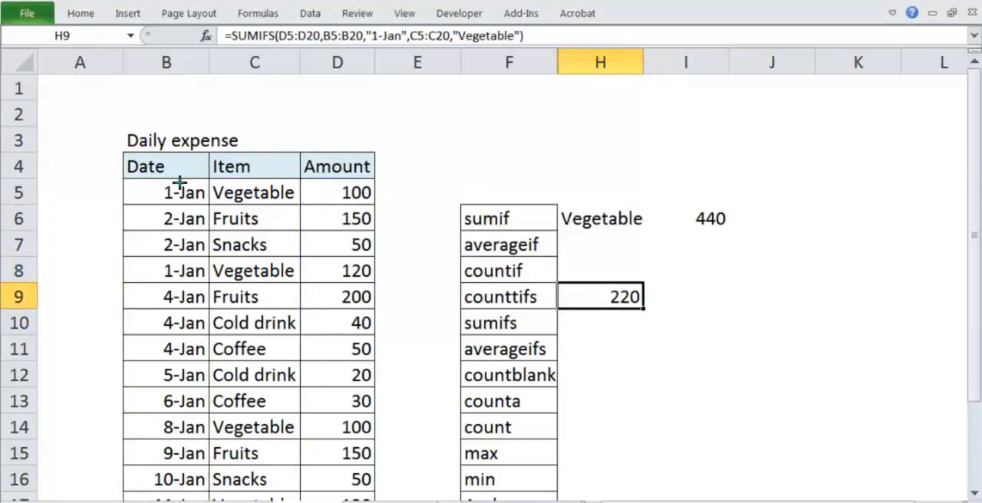
Mark the two 1-Jan Vegetable rows in the expense table and the SUMIFS result in H9 with freehand pen annotations.
mouse_move(176, 187)
mouse_down()
mouse_move(153, 192)
mouse_move(281, 212)
mouse_move(358, 186)
mouse_move(322, 184)
mouse_up()
mouse_move(381, 184)
mouse_down()
mouse_move(386, 192)
mouse_move(414, 163)
mouse_up()
mouse_move(184, 263)
mouse_down()
mouse_move(166, 261)
mouse_move(184, 286)
mouse_move(373, 279)
mouse_move(138, 259)
mouse_up()
drag(377, 268, 402, 260)
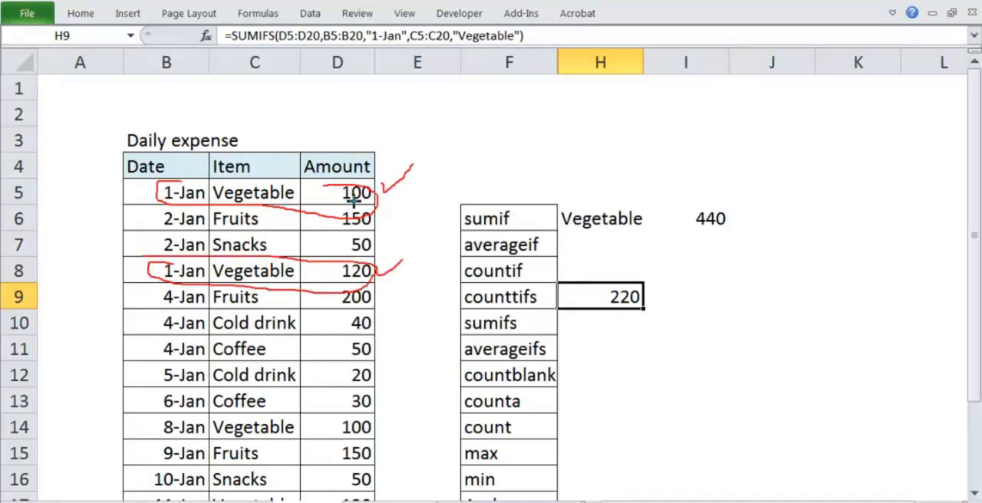
mouse_move(625, 294)
mouse_down()
mouse_move(631, 307)
mouse_move(645, 284)
mouse_move(674, 270)
mouse_up()
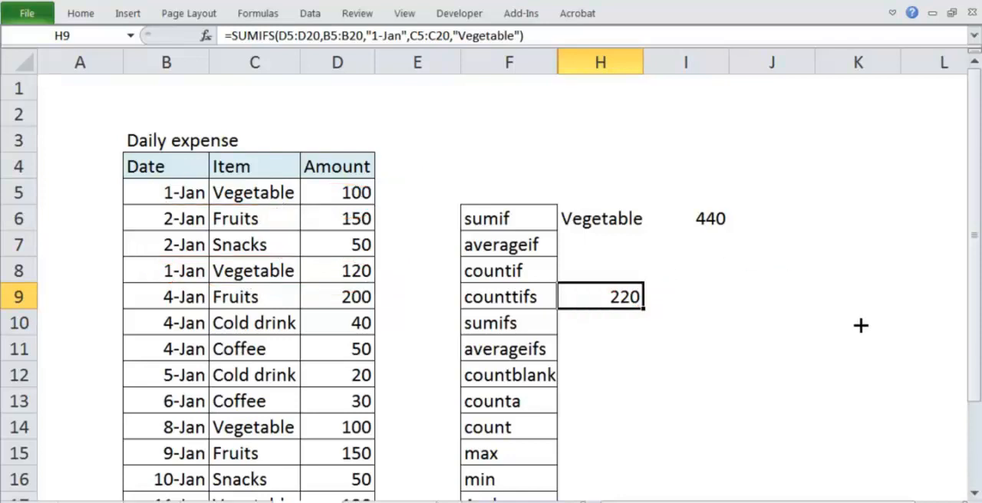
Move the SUMIFS formula from H9 to H10, beside the sumifs label.
key(F2)
key(shift+Home)
key(ctrl+c)
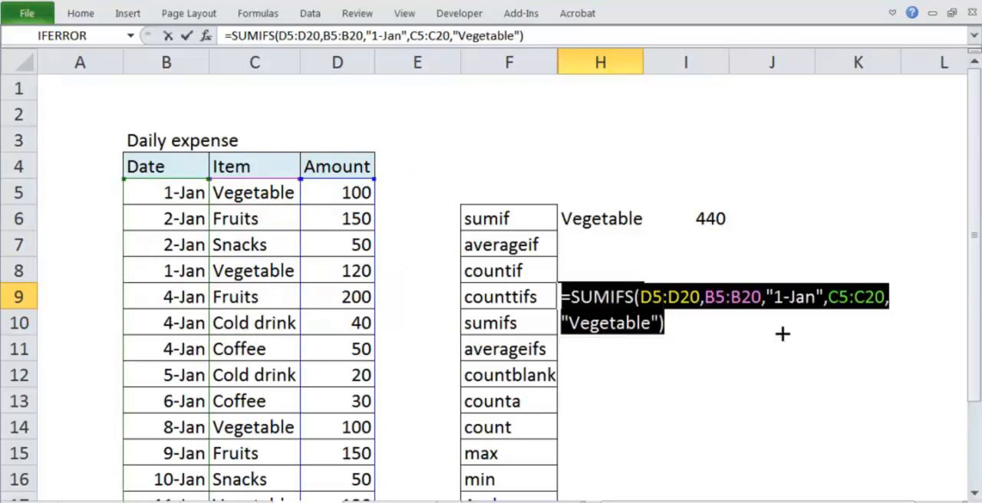
key(Delete)
key(Return)
key(ctrl+v)
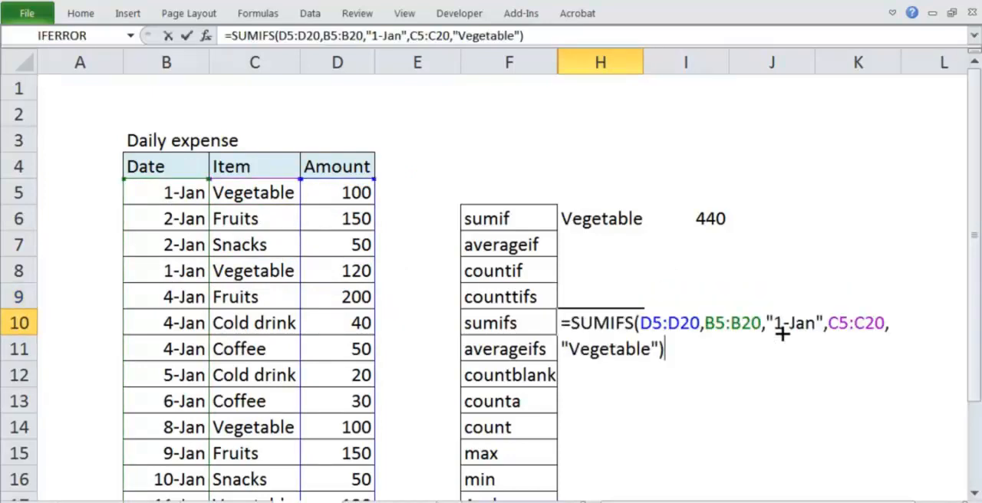
key(Return)
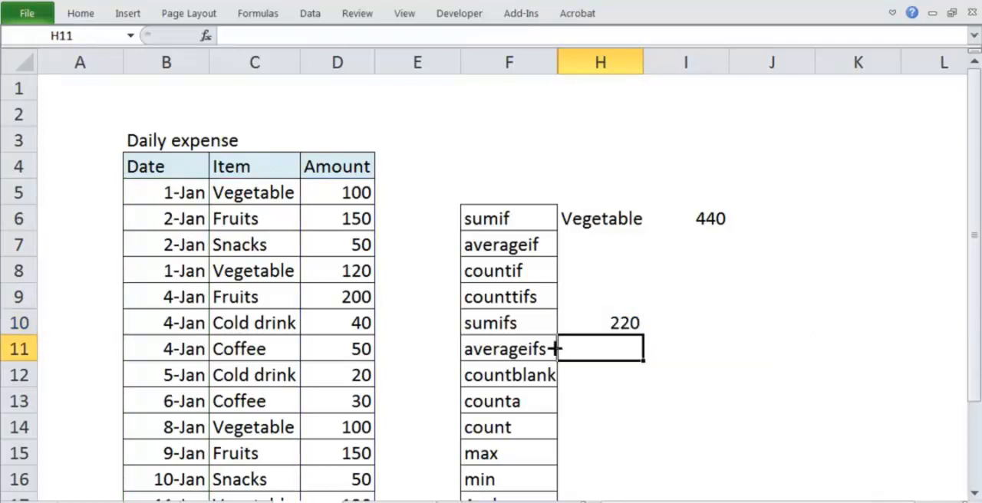
Begin a second SUMIFS formula in I10 with the amounts D5:D20 as the sum range.
text(=)
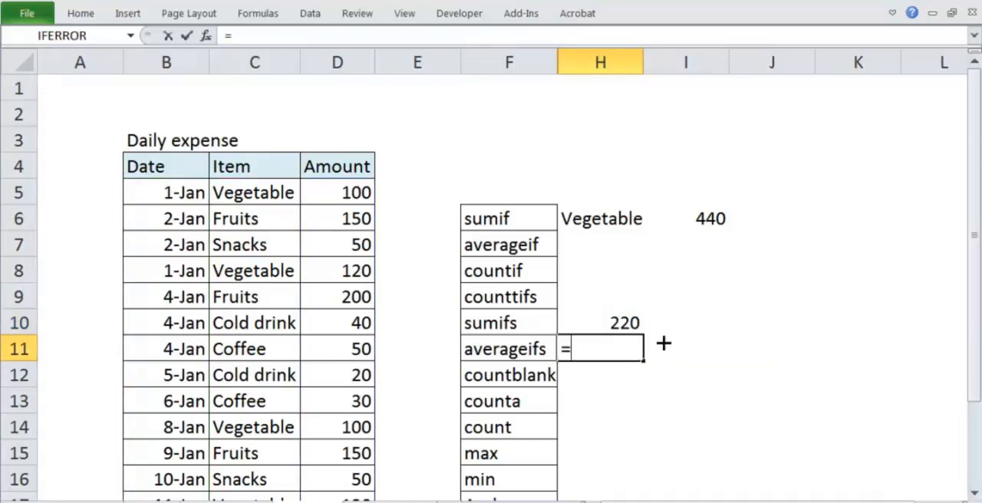
key(Escape)
click(663, 344)
key(Up)
text(=sumifs)
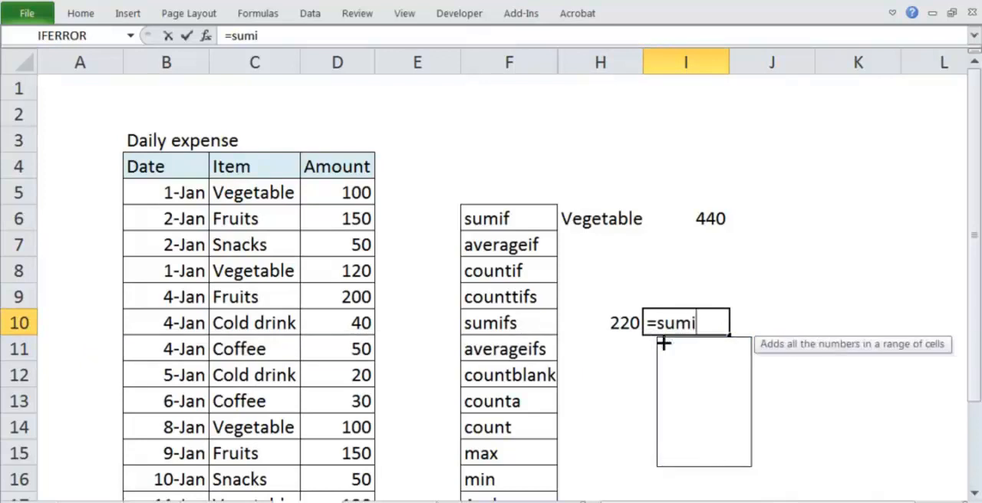
key(Tab)
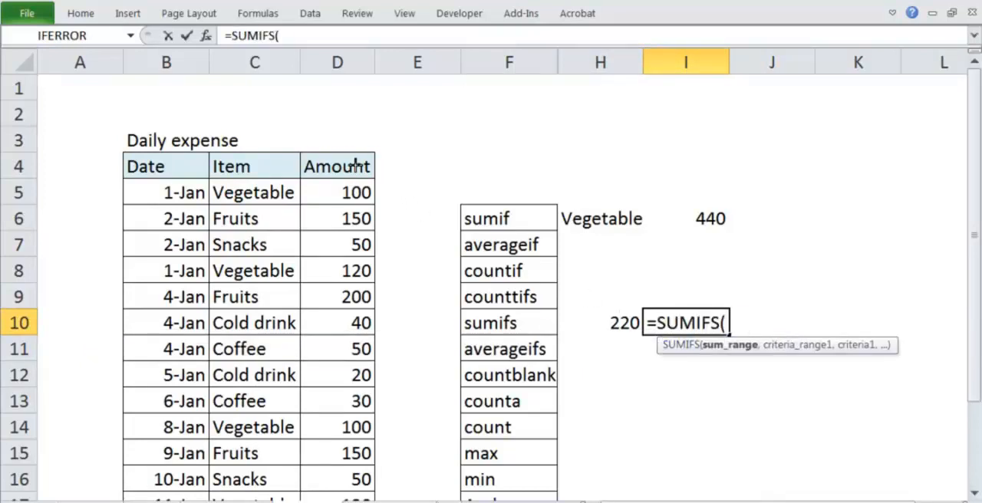
click(344, 190)
key(ctrl+shift+Down)
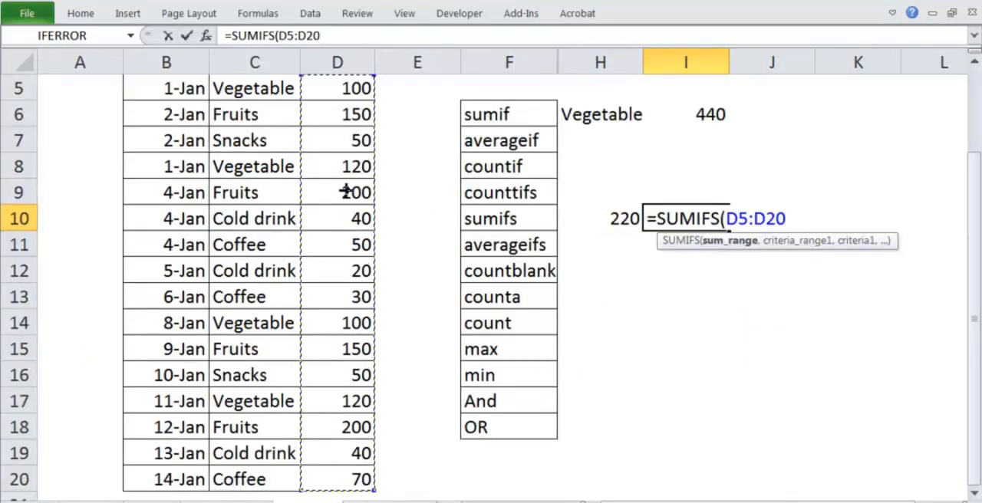
text(,)
Add the item range C5:C20 with the wildcard criterion "Veg*" as the first criteria pair in I10.
scroll(293, 173, up, 2)
click(261, 193)
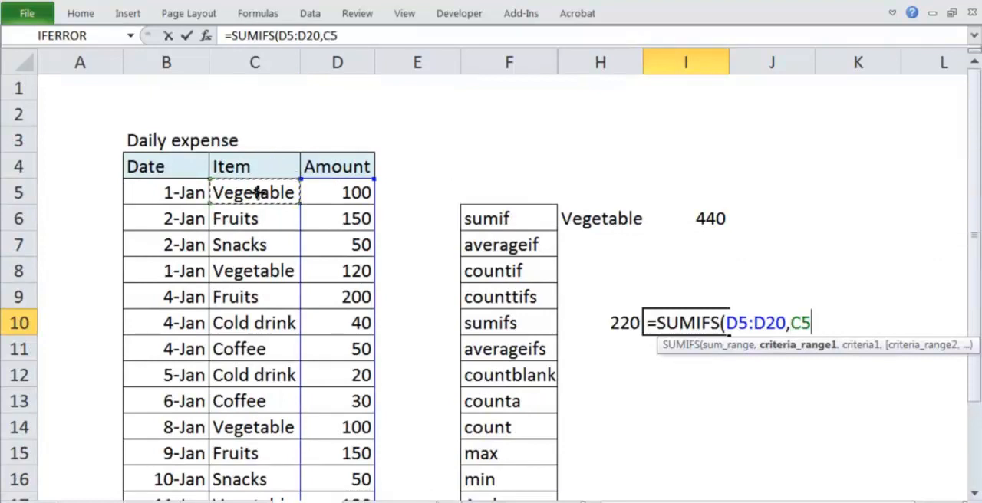
key(ctrl+shift+Down)
text(,)
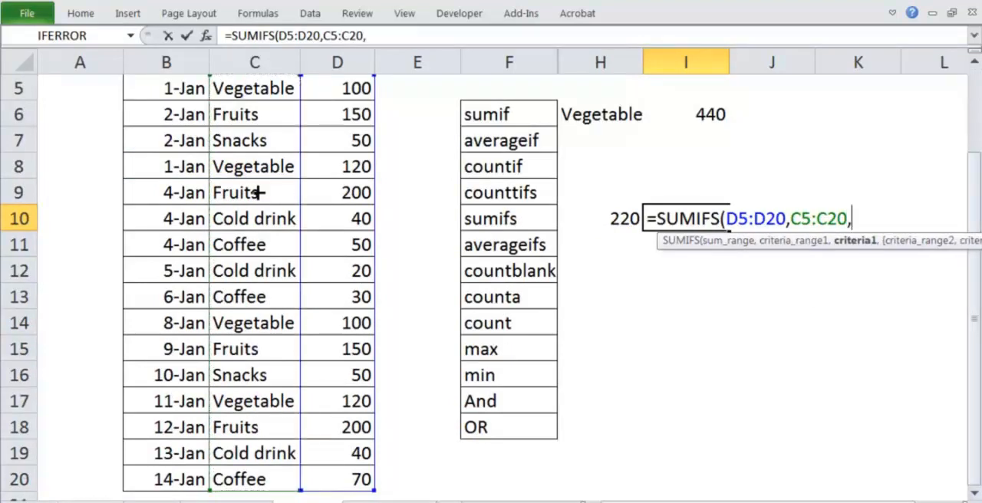
text("Veg)
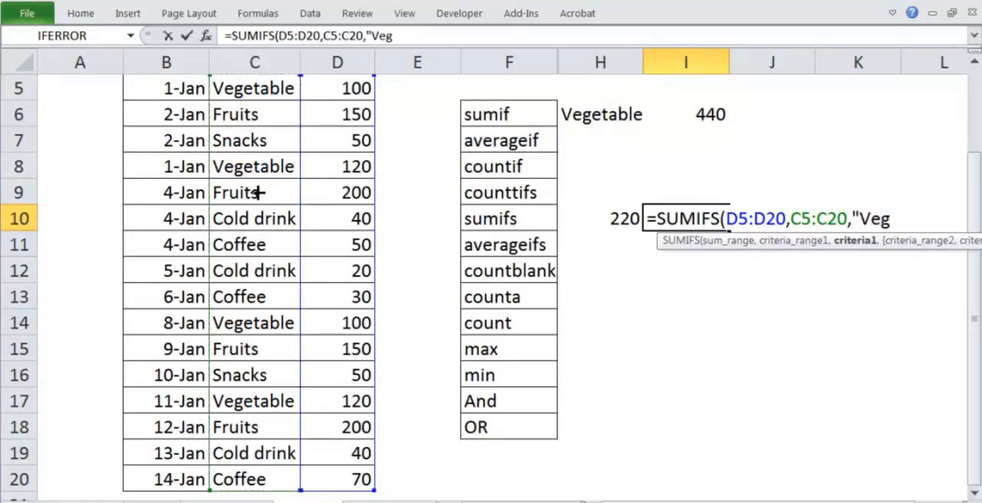
text(*",)
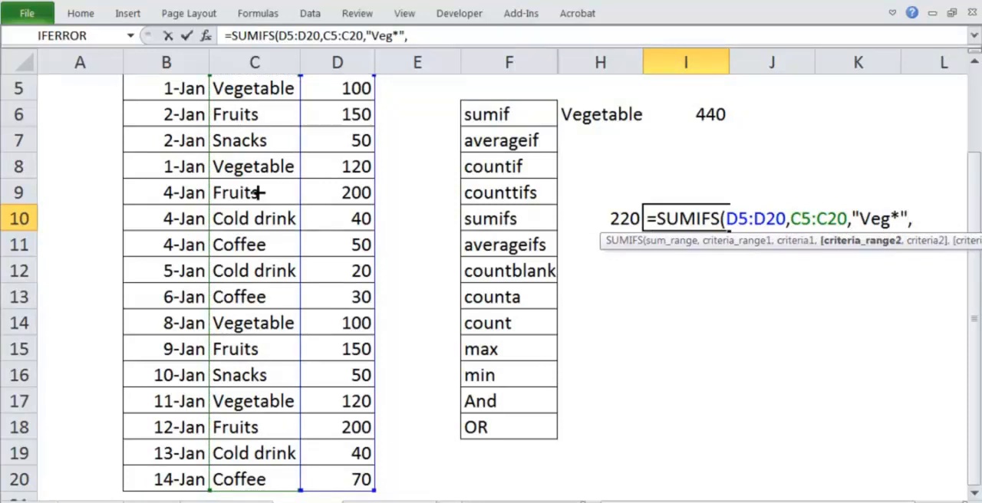
Finish the SUMIFS formula in I10 with C5:C20 again as the second criteria range and "Fruits" as its criterion.
scroll(258, 193, up, 2)
drag(259, 192, 263, 196)
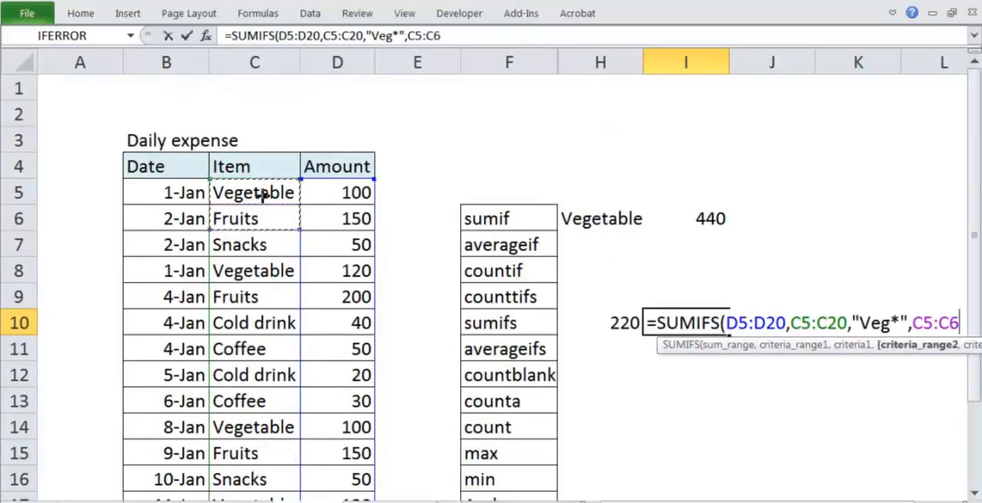
key(shift+Down)
key(ctrl+shift+Down)
text(,)
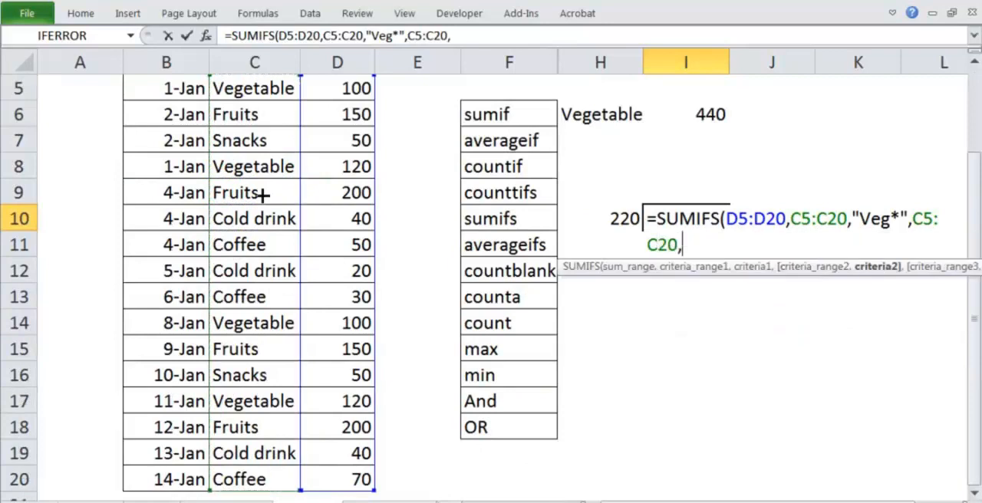
text("Fruits"))
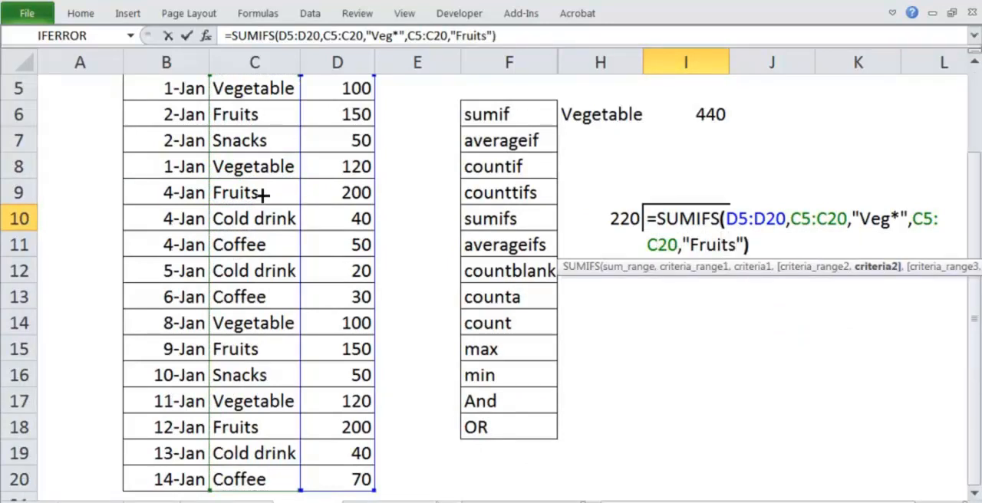
key(Return)
scroll(269, 176, up, 2)
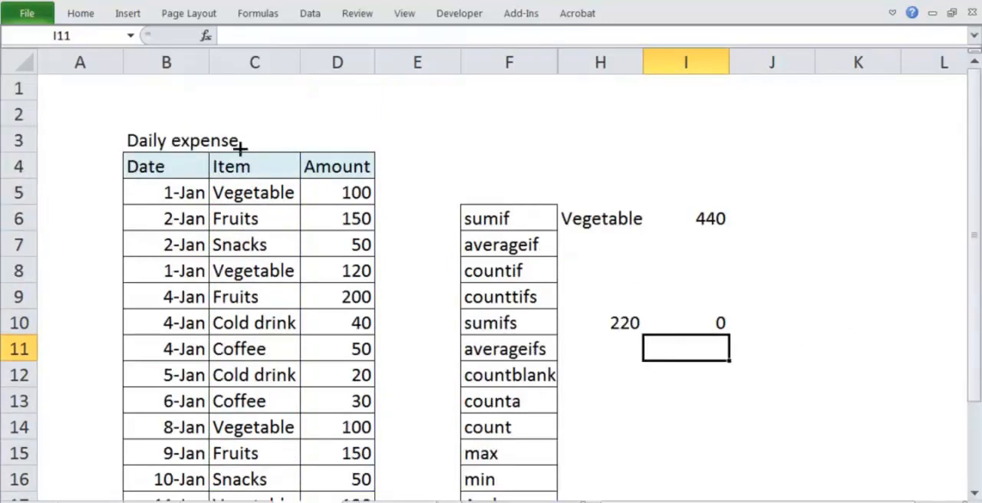
Check the item cells against the two-item SUMIFS formula in I10 and clear that cell.
click(239, 195)
drag(239, 196, 266, 297)
click(261, 196)
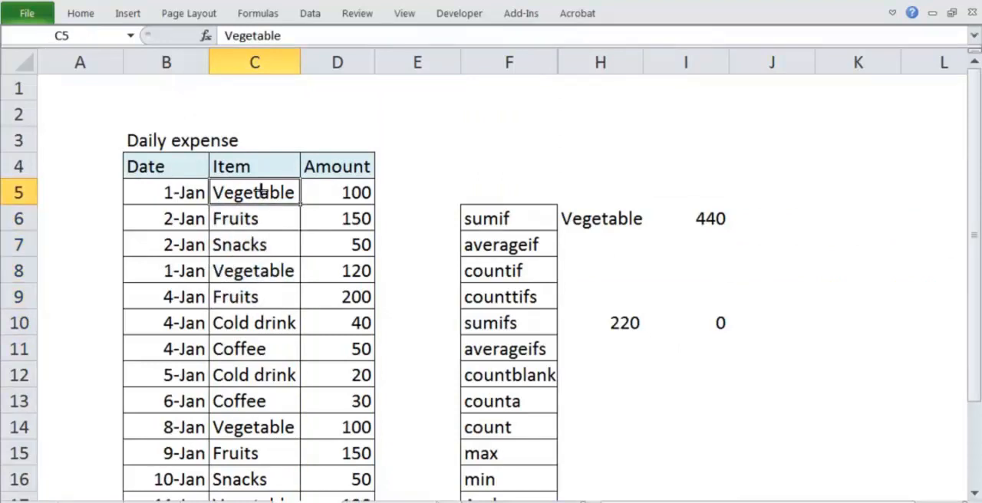
double_click(714, 323)
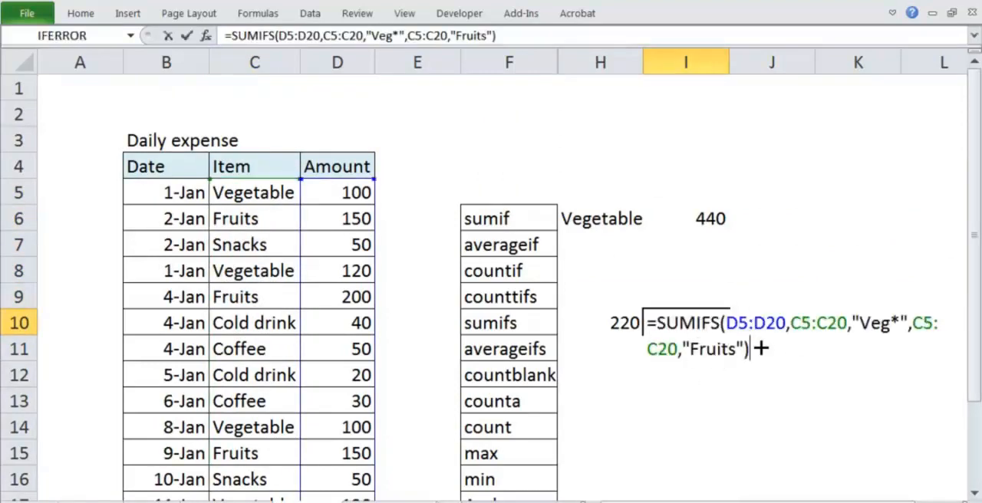
key(Escape)
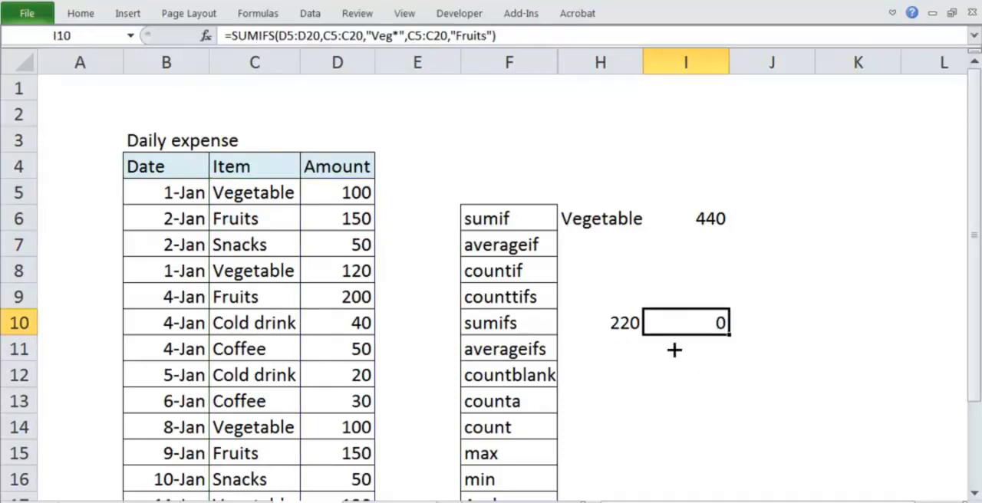
key(Delete)
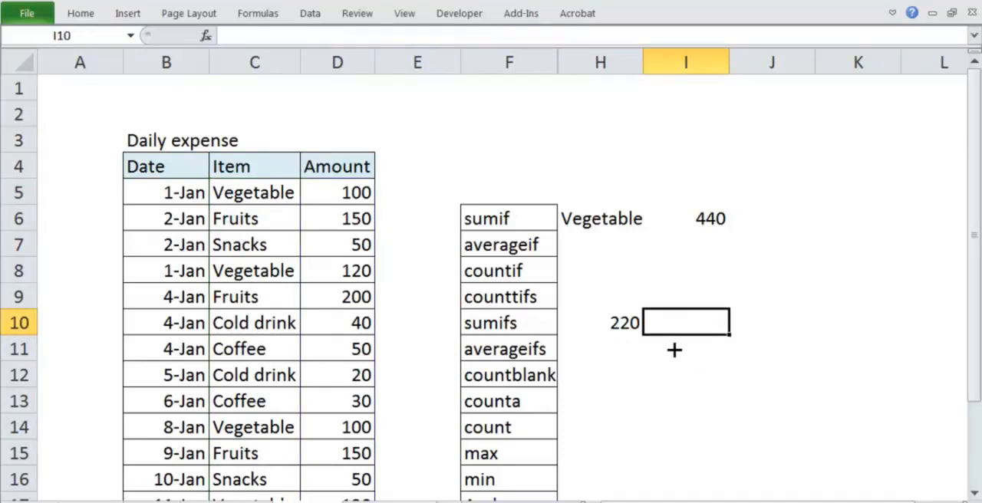
Begin an AVERAGEIF formula in cell I7.
click(603, 241)
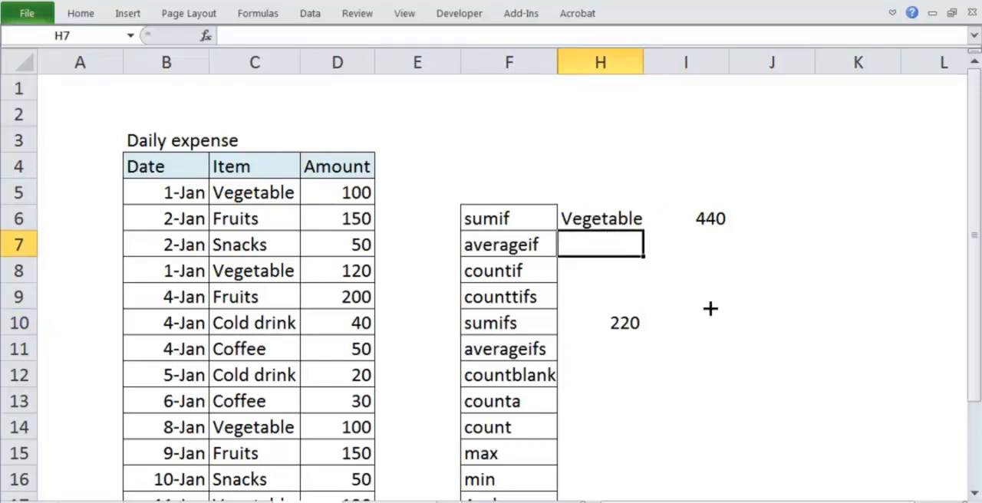
click(636, 335)
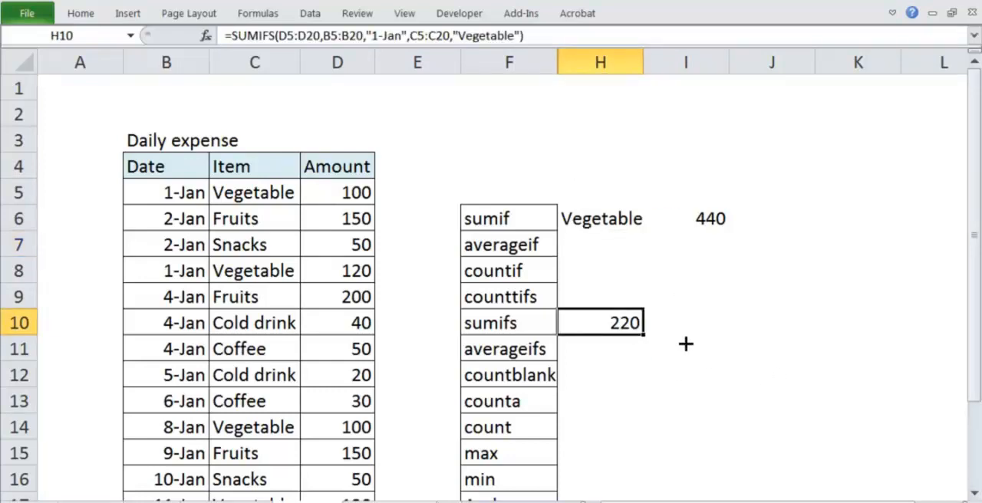
click(636, 273)
click(631, 239)
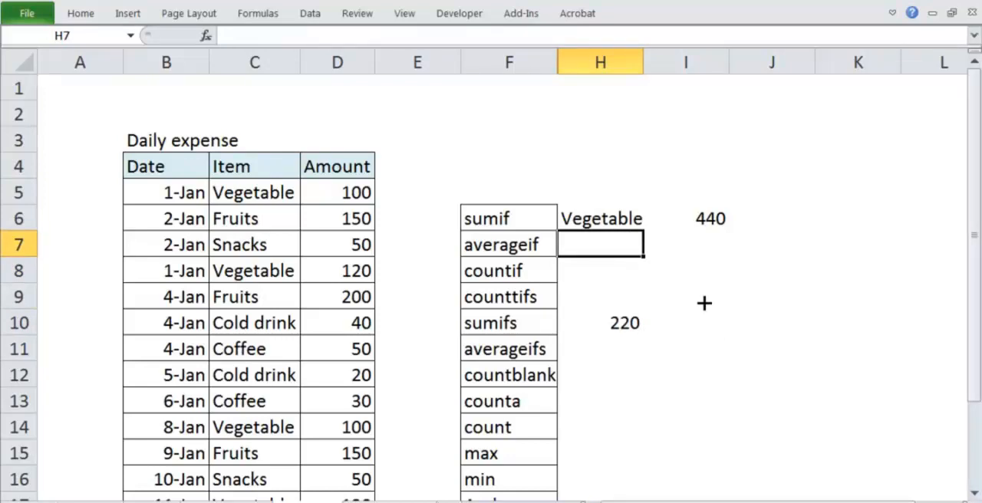
key(Left)
key(Right)
key(Right)
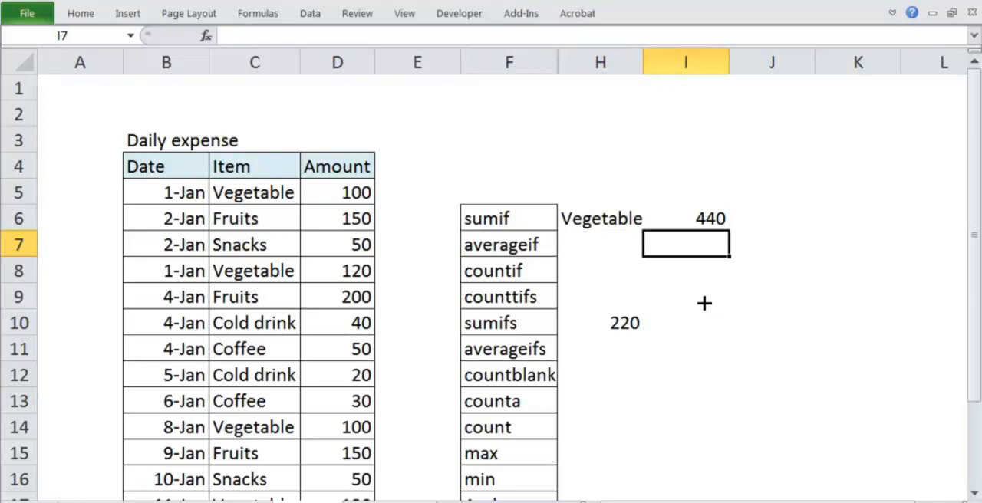
text(=)
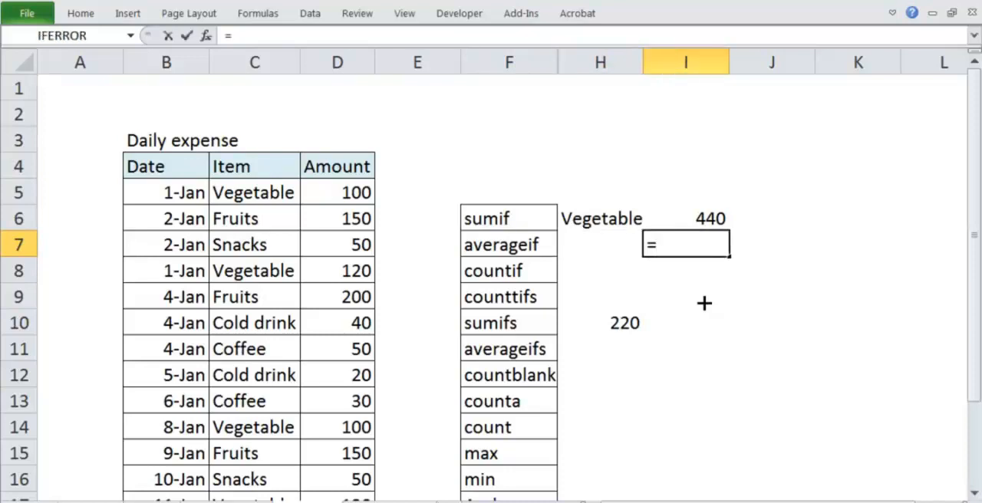
text(aver)
double_click(704, 301)
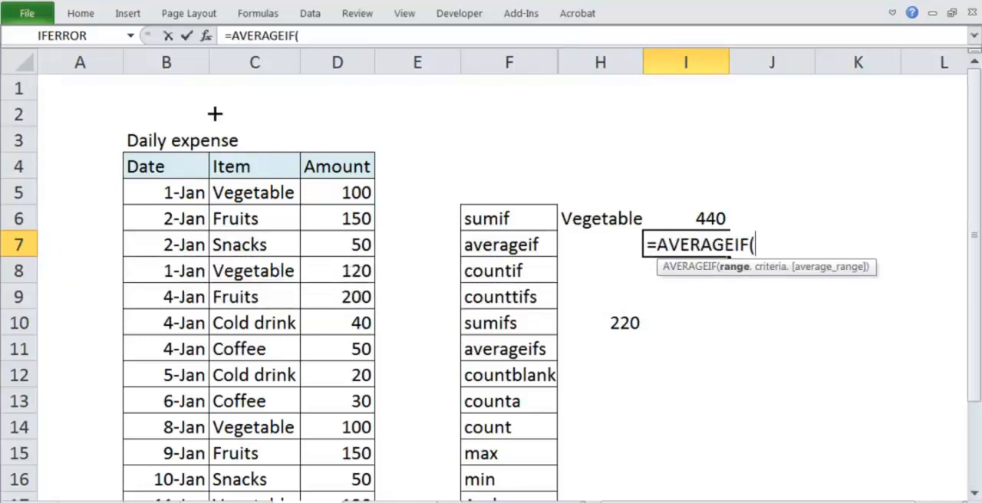
Give the AVERAGEIF formula in I7 the item range C5:C20 and the wildcard criterion "Veg*".
click(244, 188)
key(ctrl+shift+Down)
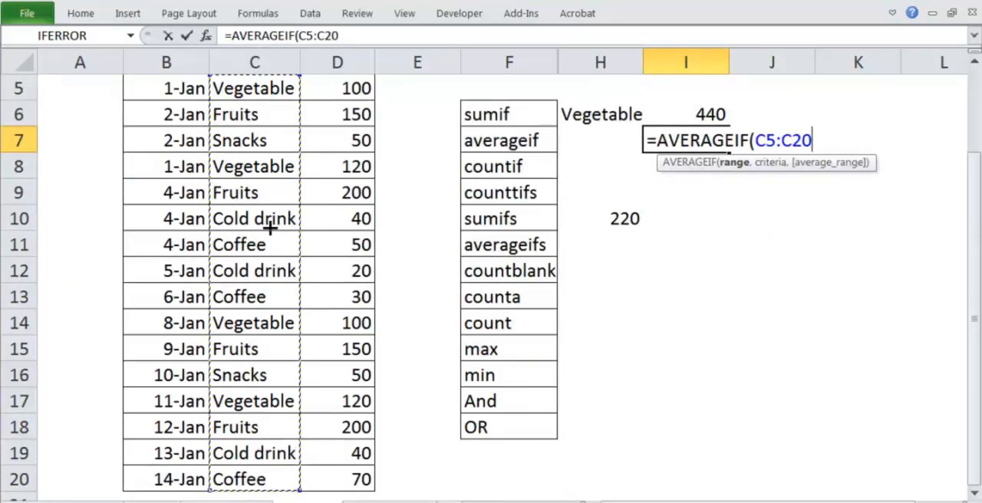
text(,)
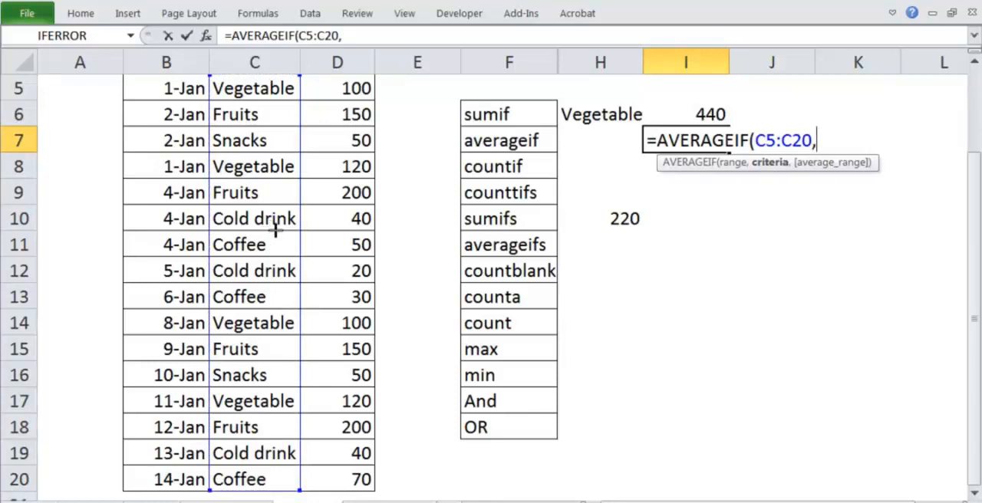
text("Veg)
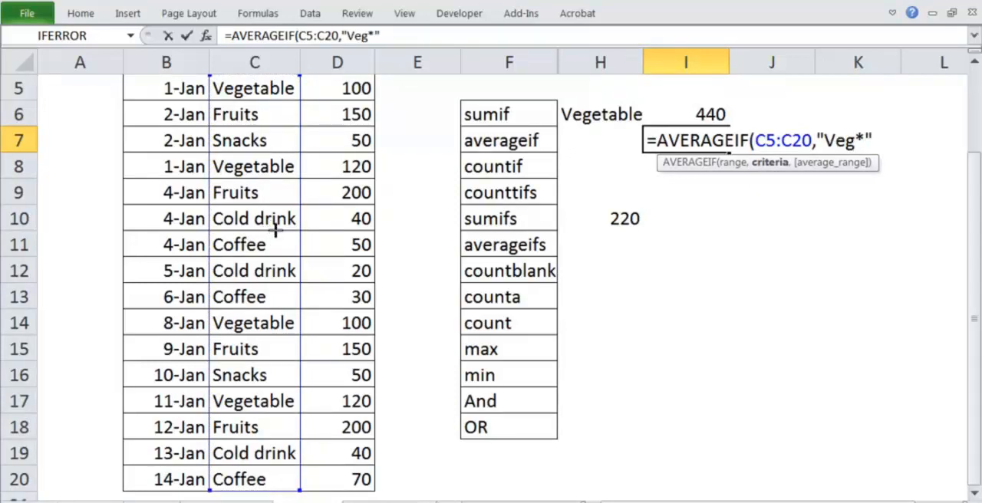
text(*",)
Finish the AVERAGEIF formula in I7 with the amounts D5:D20 as the average range.
scroll(277, 226, up, 2)
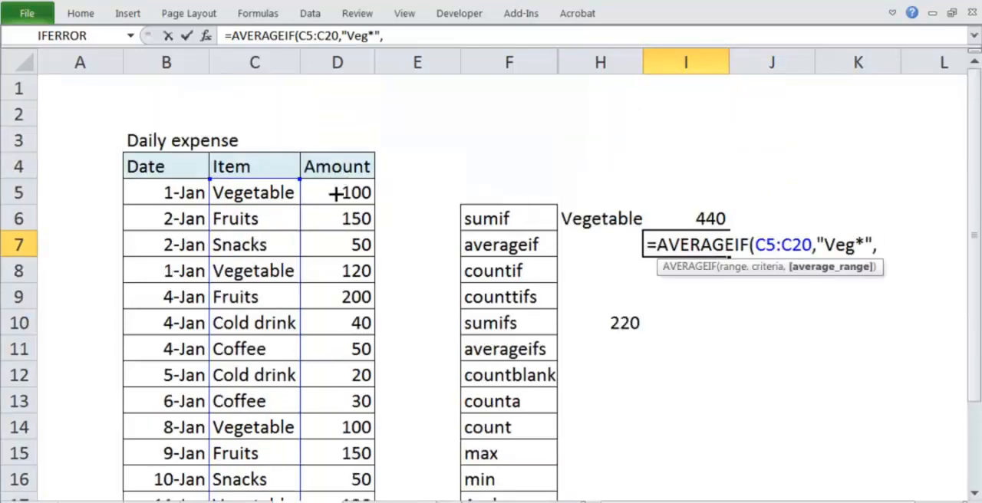
click(335, 201)
key(ctrl+shift+Down)
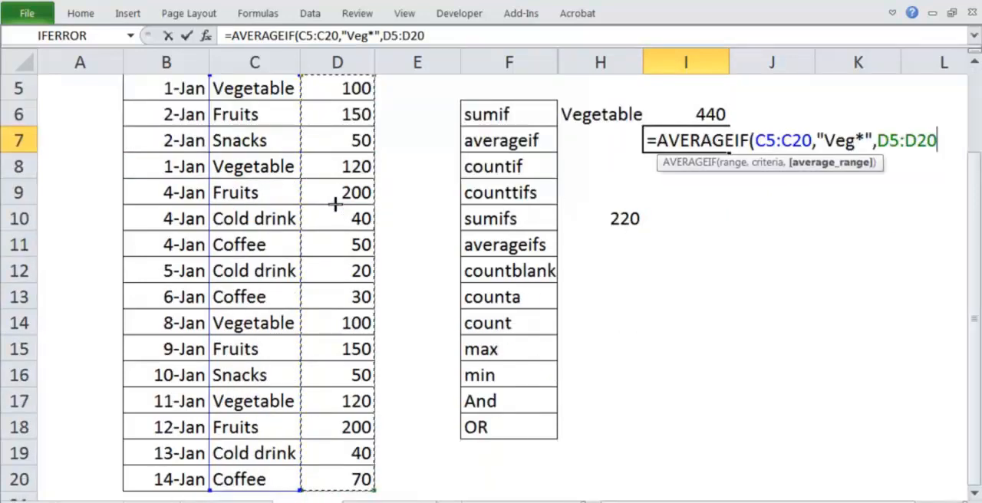
text())
key(Return)
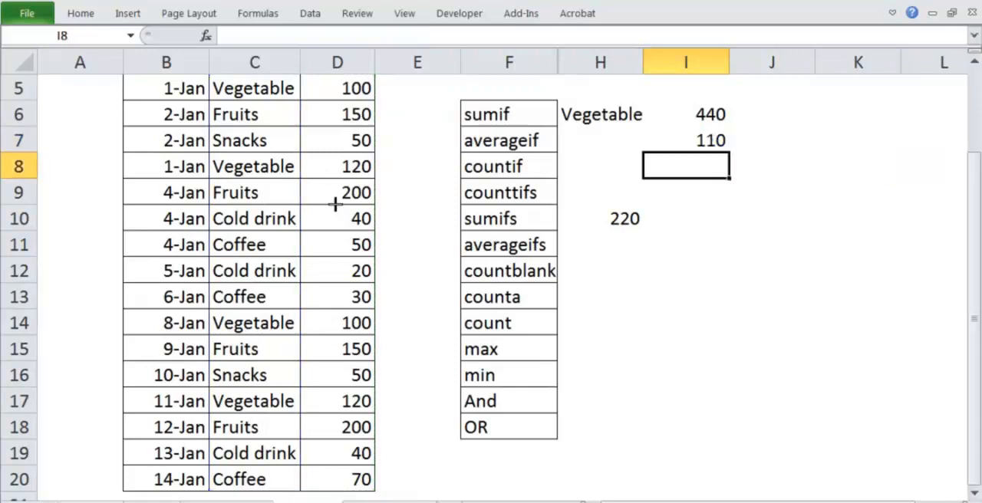
Review the AVERAGEIF formula in I7 and compare its result with the SUMIF total in I6.
key(Up)
key(Up)
key(Up)
key(Up)
scroll(336, 203, up, 1)
key(Down)
key(Down)
key(Down)
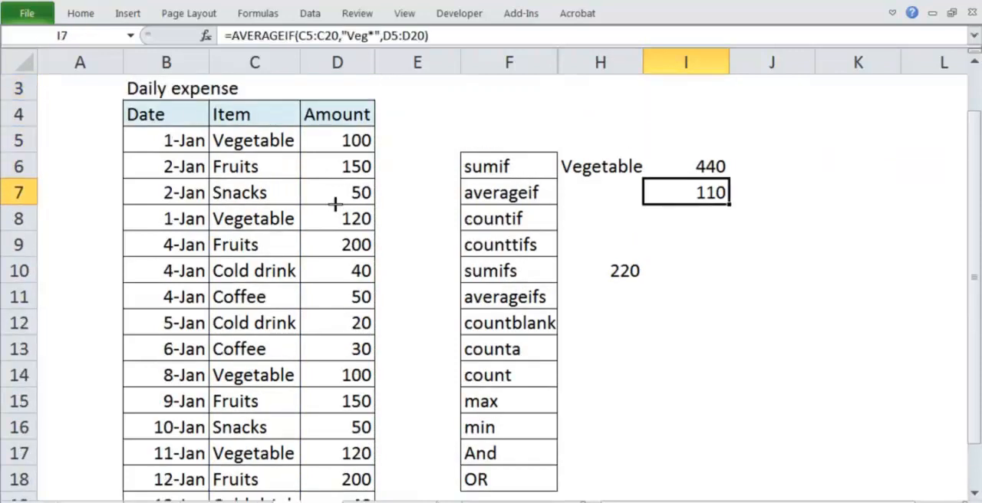
key(F2)
key(Escape)
drag(711, 162, 749, 131)
mouse_move(721, 164)
mouse_down()
mouse_move(705, 169)
mouse_move(719, 223)
mouse_move(711, 178)
mouse_move(756, 178)
mouse_up()
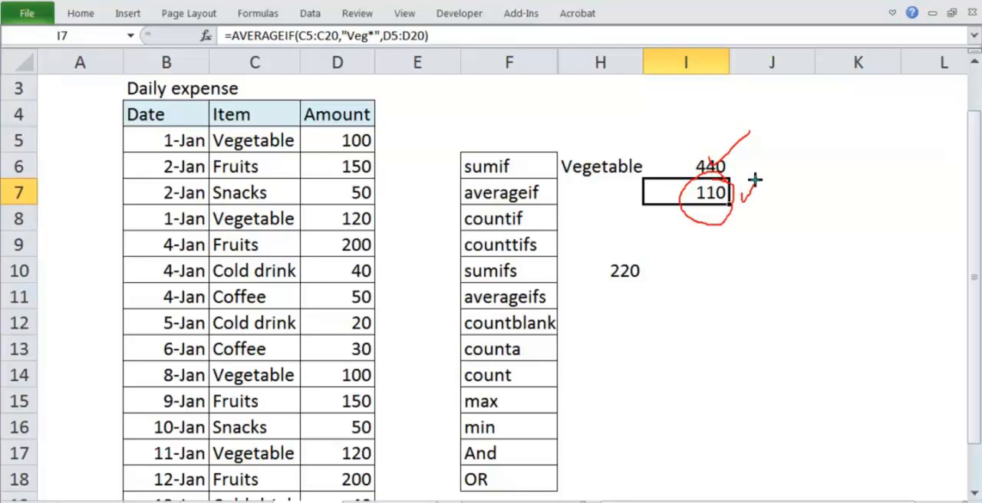
key(Escape)
click(689, 219)
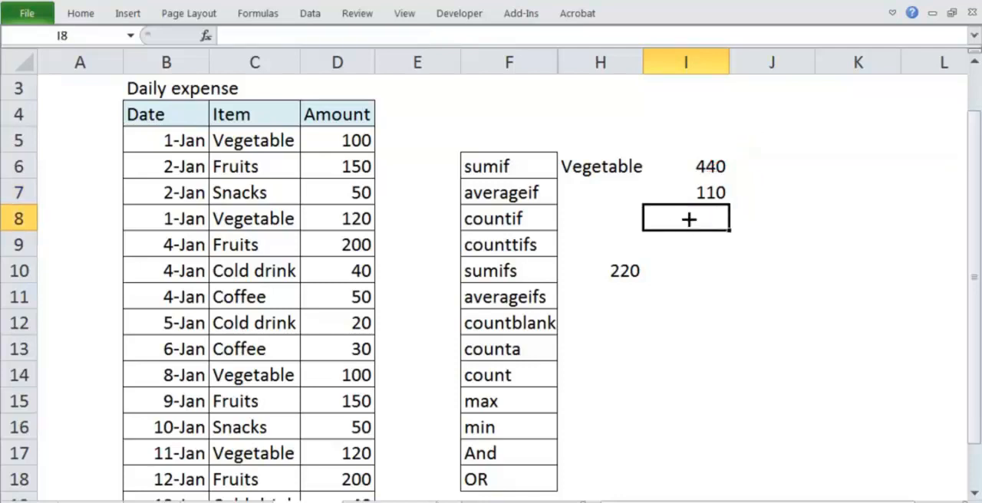
Copy the complete AVERAGEIF formula text from I7, leaving that cell's formula as it is.
key(Up)
key(F2)
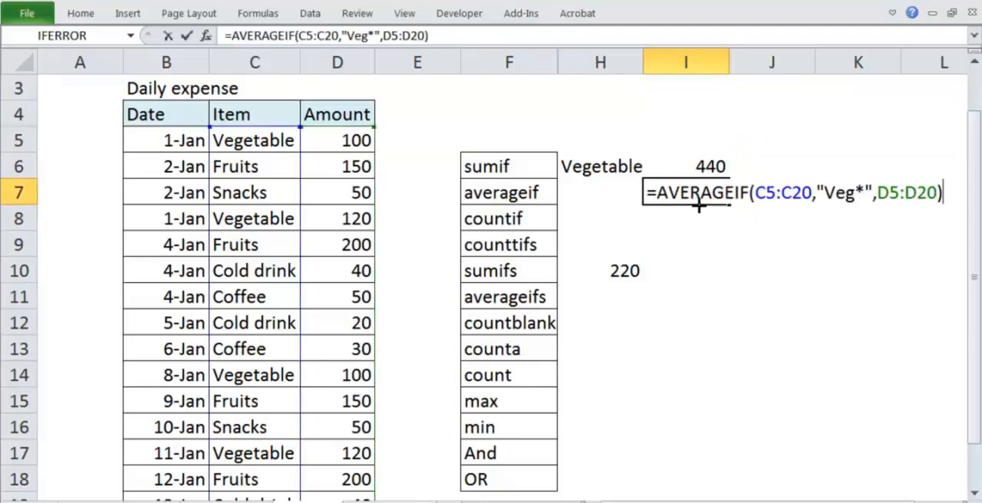
key(shift+Home)
key(ctrl+shift+Right)
key(ctrl+shift+Right)
key(ctrl+shift+Right)
key(ctrl+shift+Left)
key(ctrl+shift+Left)
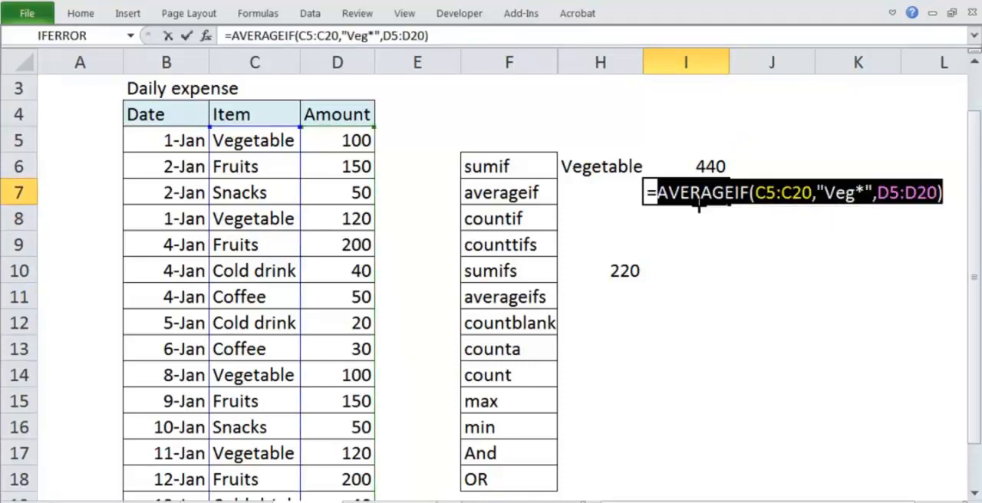
key(shift+Right)
key(shift+Right)
key(shift+Left)
key(shift+Left)
key(shift+Left)
key(ctrl+c)
key(Return)
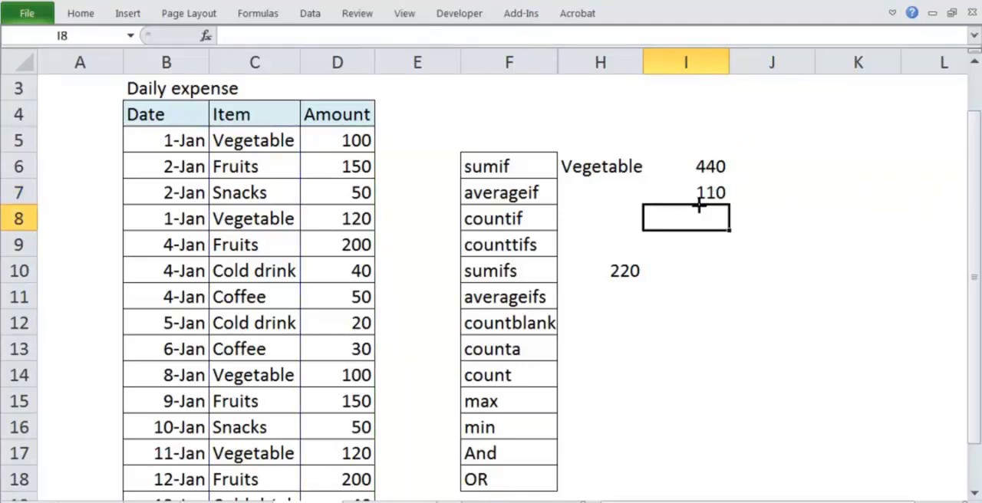
Paste the copied formula text into I8 and change its function name to COUNTIF.
key(F2)
key(ctrl+v)
key(shift+Right)
key(shift+Right)
key(shift+Right)
key(shift+Right)
key(shift+Right)
key(shift+Right)
key(shift+Right)
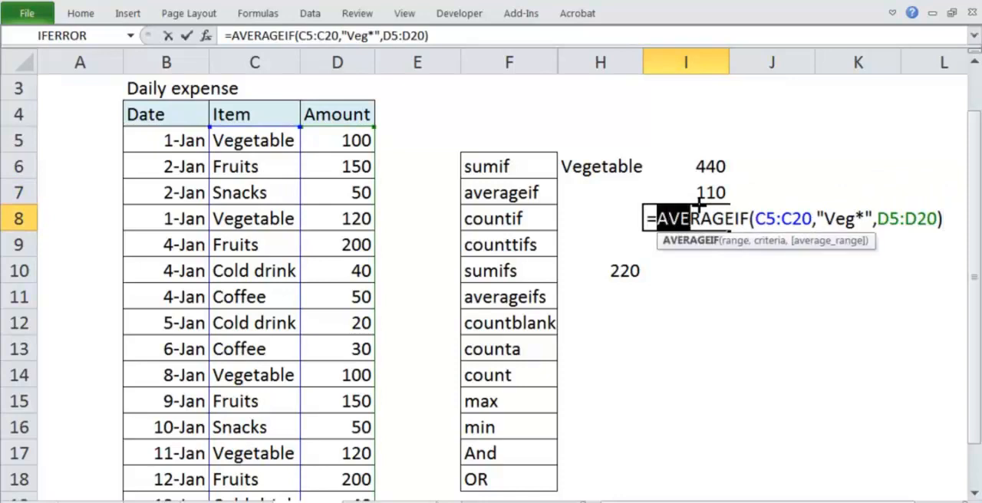
text(count)
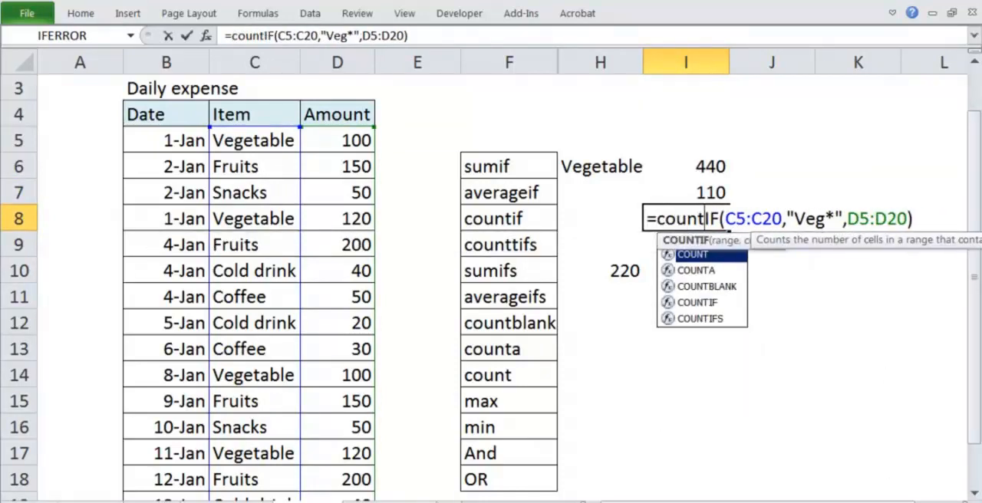
key(Tab)
key(BackSpace)
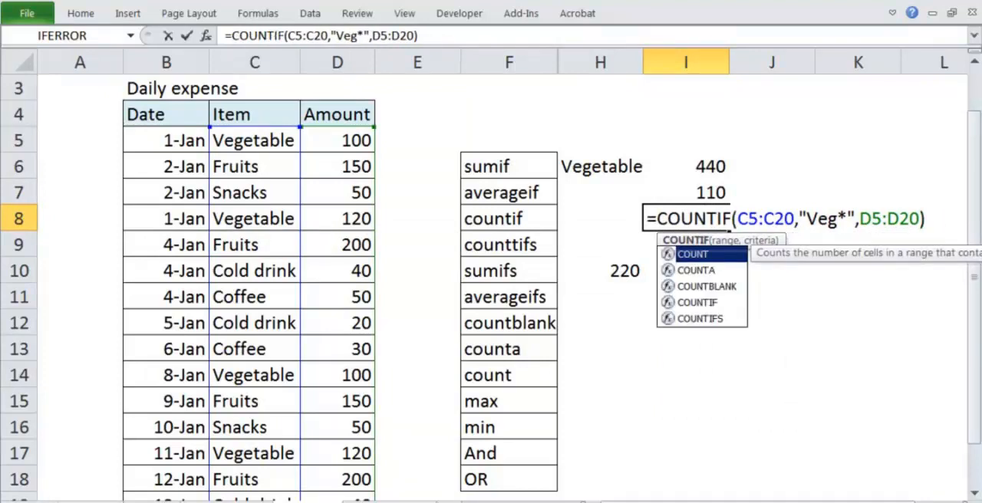
text(if)
key(Delete)
key(Delete)
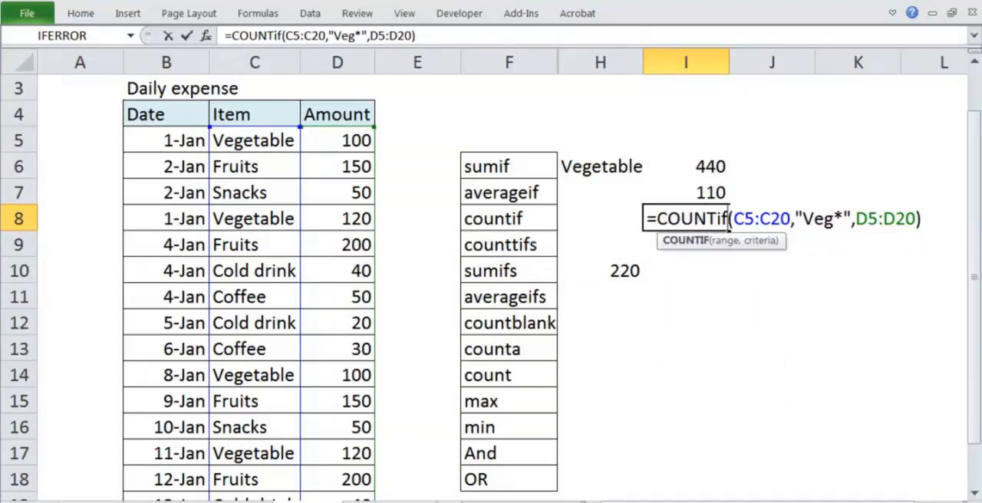
Remove the D5:D20 argument from the formula in I8 so it reads =COUNTIF(C5:C20,"Veg*").
key(Return)
key(Return)
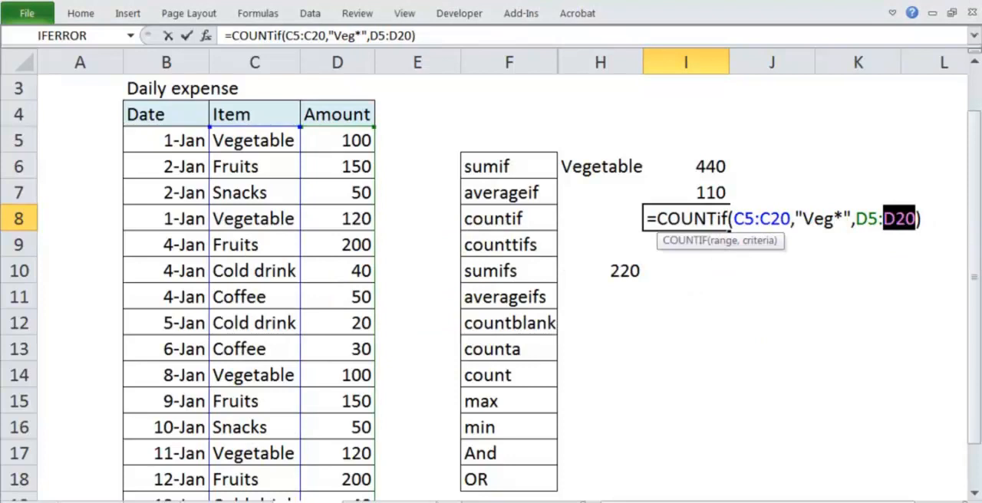
key(Left)
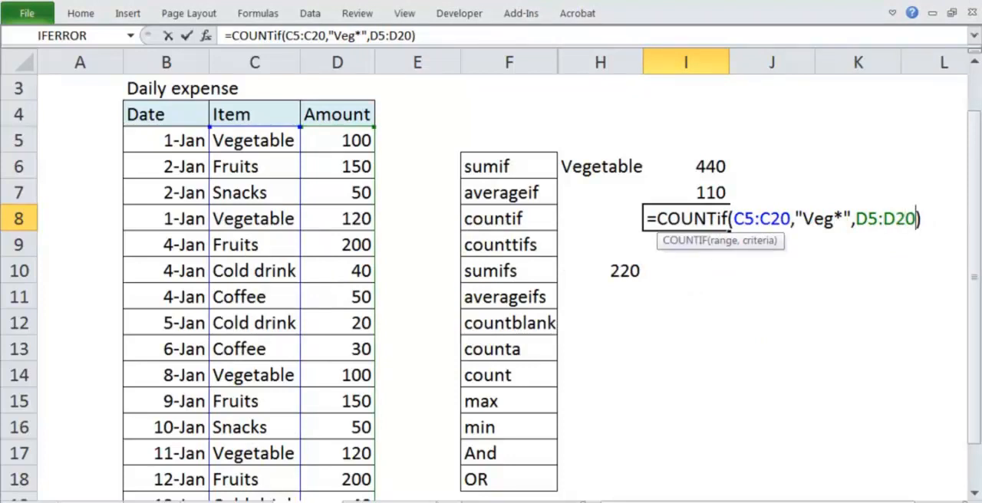
key(BackSpace)
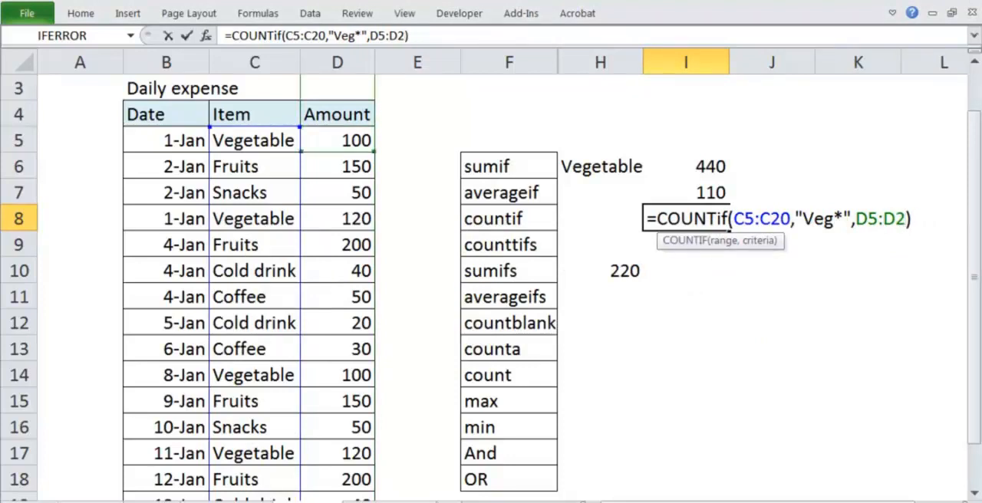
key(BackSpace)
key(BackSpace)
key(BackSpace)
key(BackSpace)
key(BackSpace)
key(BackSpace)
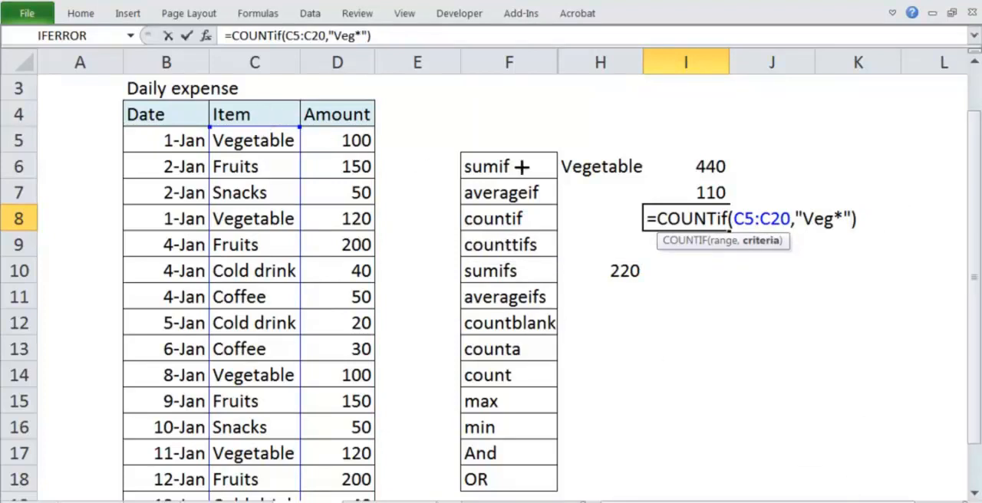
key(Return)
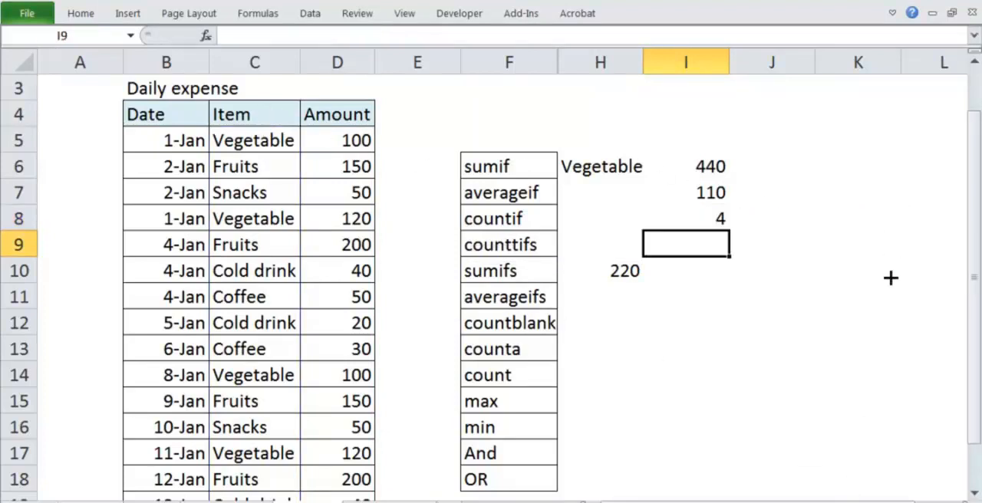
Check the COUNTIF result in I8 and go over the counttifs, sumifs and averageifs labels in column F.
key(Up)
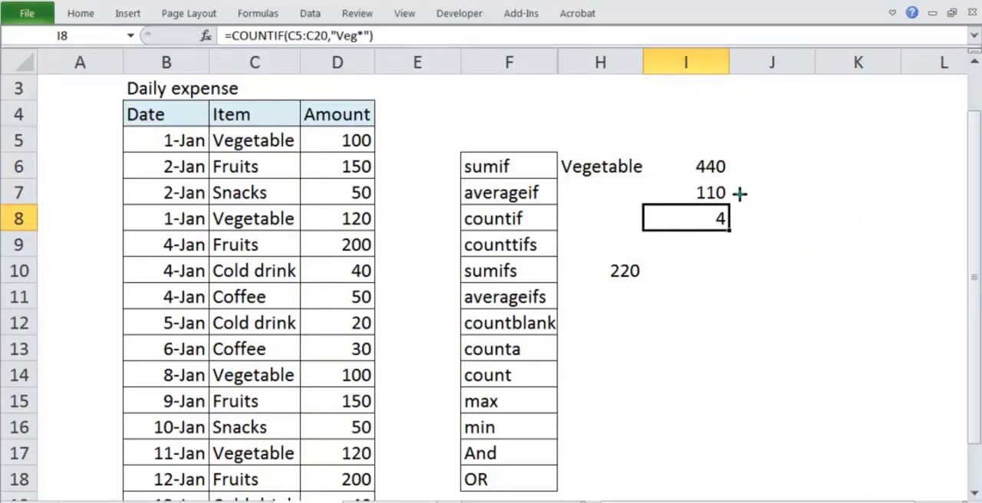
drag(649, 201, 656, 200)
drag(669, 207, 675, 224)
drag(730, 209, 729, 200)
click(506, 244)
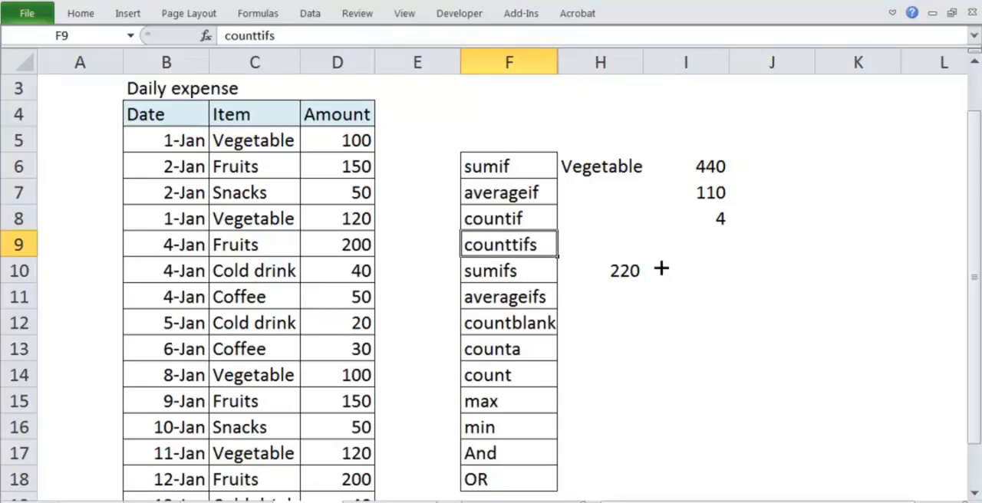
key(Down)
key(Down)
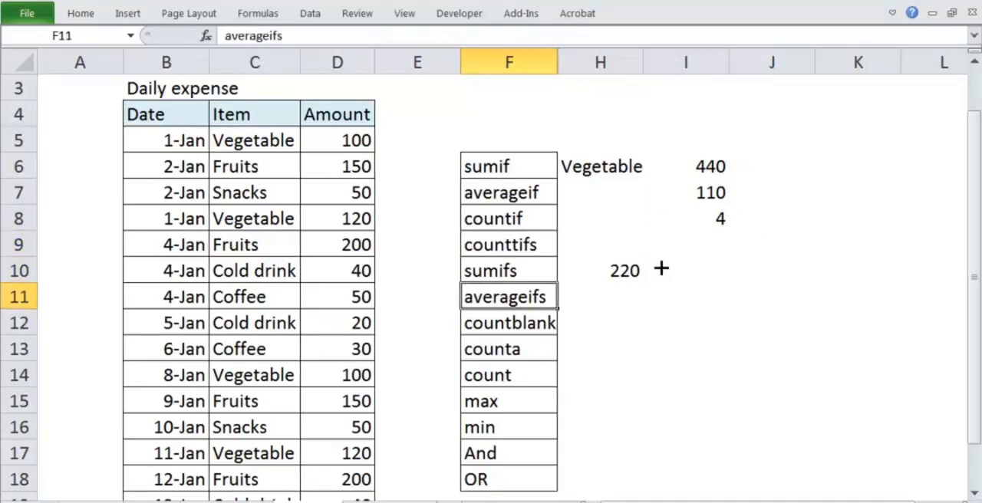
key(Up)
key(Down)
key(Right)
Enter =COUNTBLANK(I6:I11) in I12 for the countblank row.
key(Right)
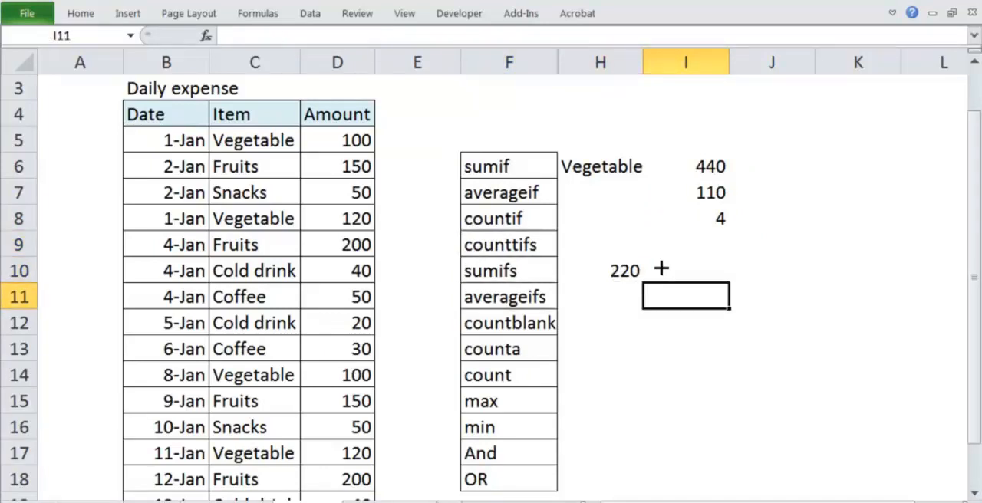
key(Left)
key(Down)
key(Right)
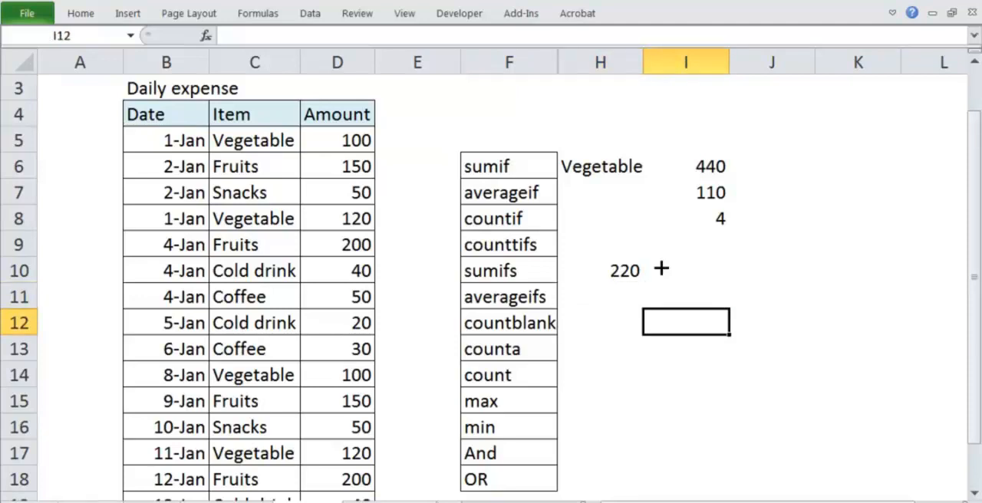
text(=count)
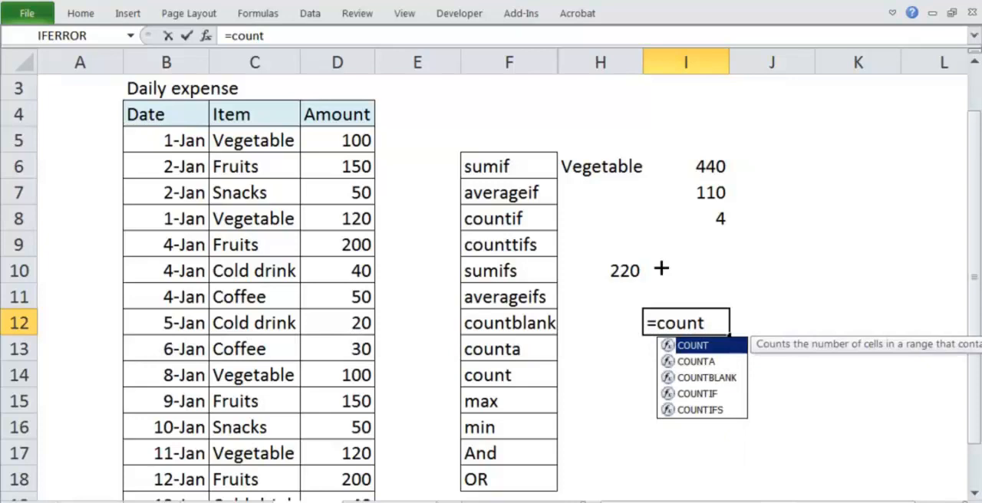
key(Down)
key(Down)
key(Tab)
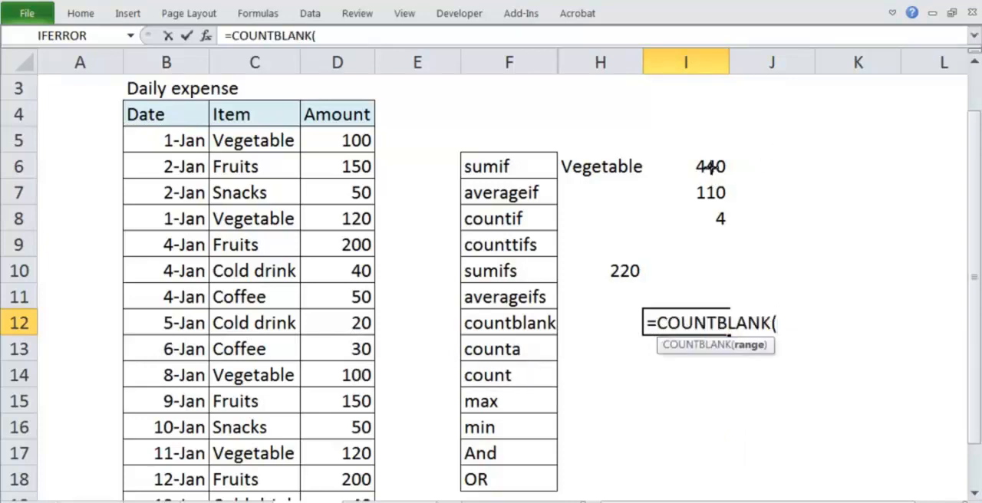
drag(712, 174, 714, 286)
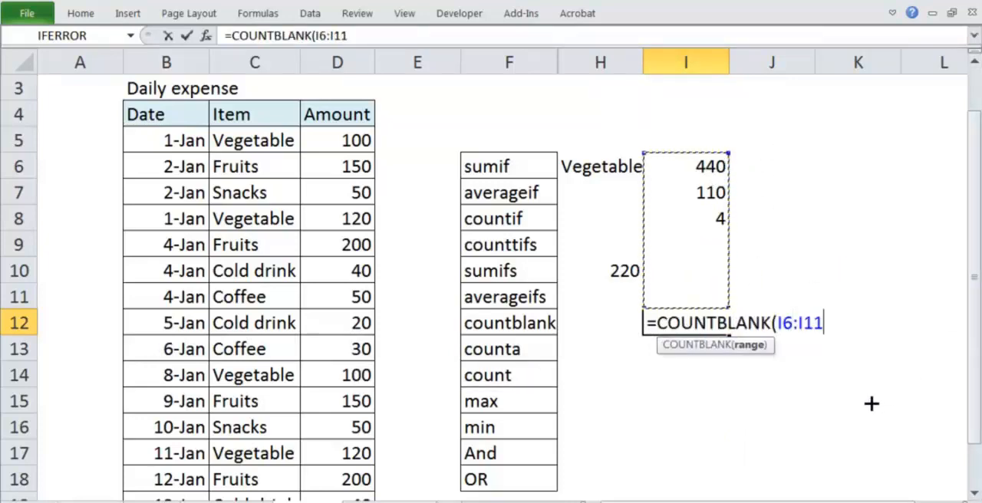
text())
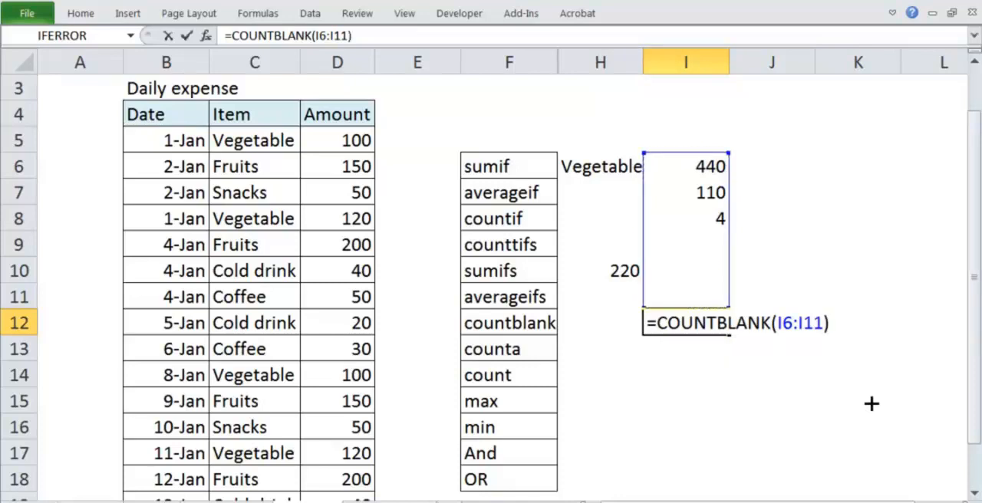
key(Return)
Check the COUNTBLANK result in I12 against the empty cells I9:I11.
click(712, 331)
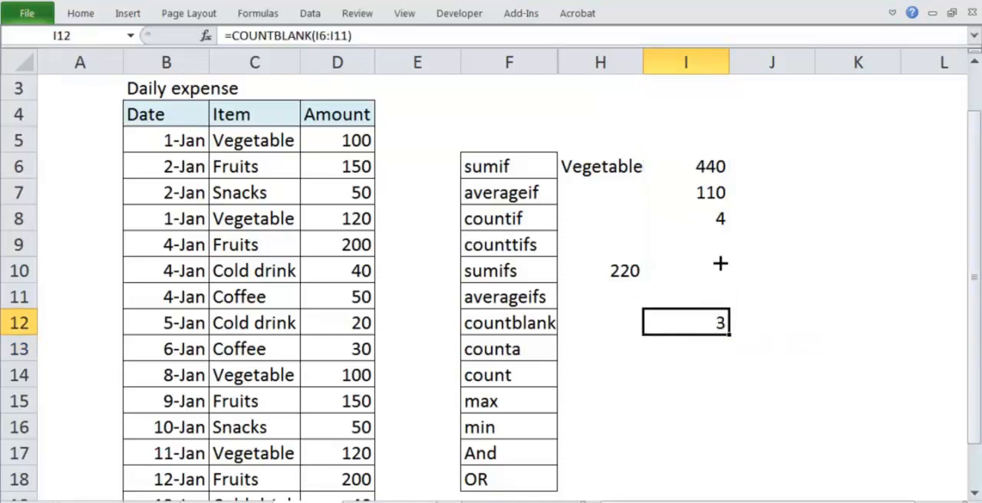
click(709, 223)
click(707, 244)
key(shift+Down)
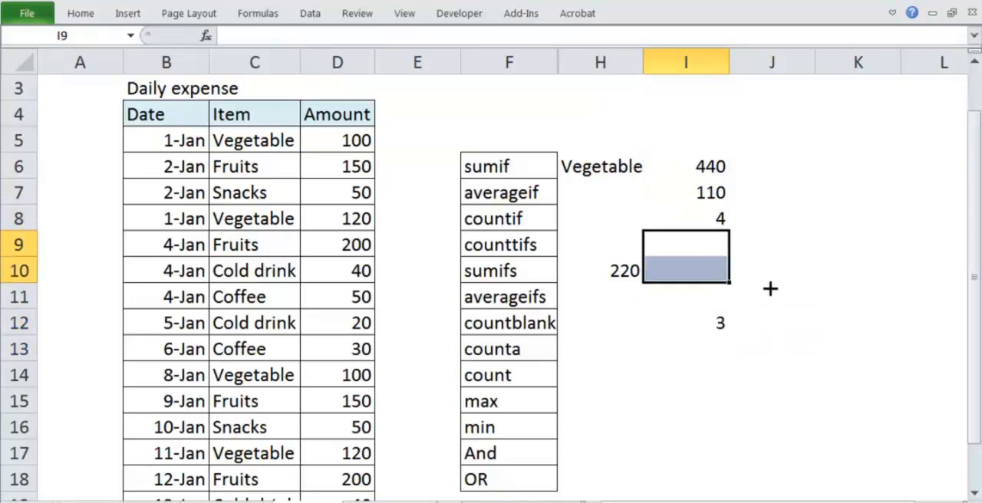
key(shift+Down)
click(717, 316)
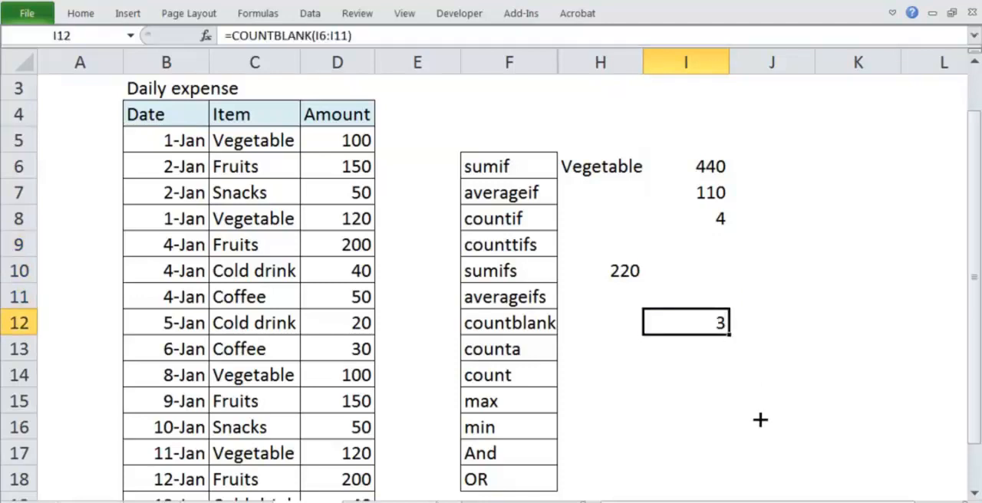
Enter =COUNTA(H6:I12) in I13 to count the non-empty cells of that range.
click(712, 356)
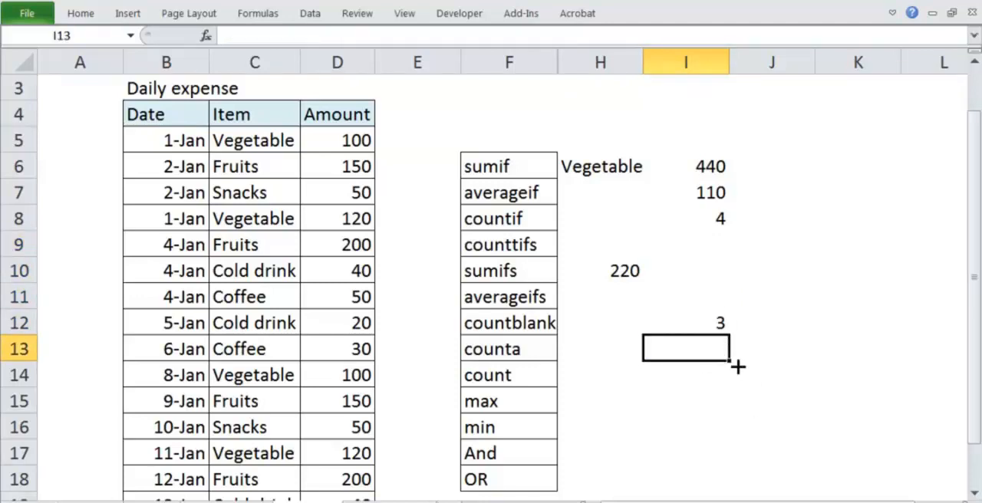
text(=counta)
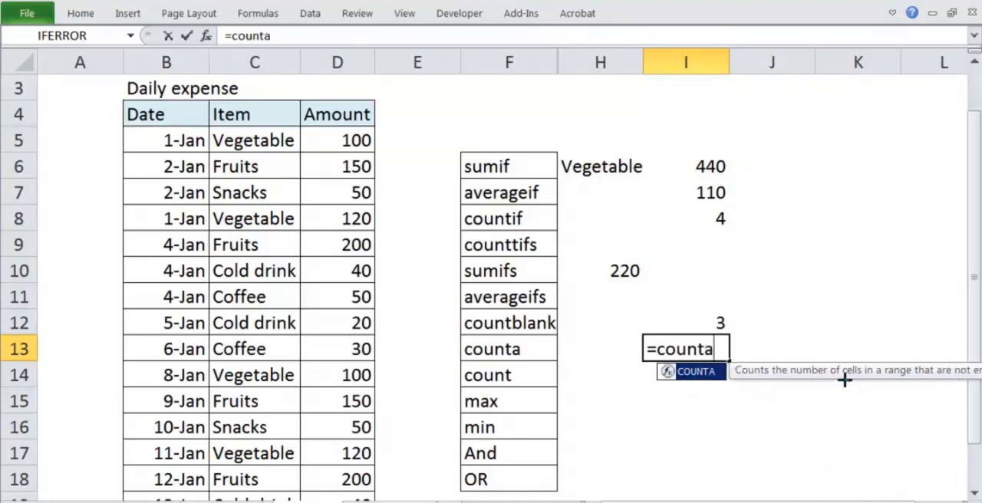
mouse_move(858, 383)
mouse_down()
mouse_move(964, 382)
mouse_move(927, 357)
mouse_up()
key(Escape)
drag(580, 164, 706, 316)
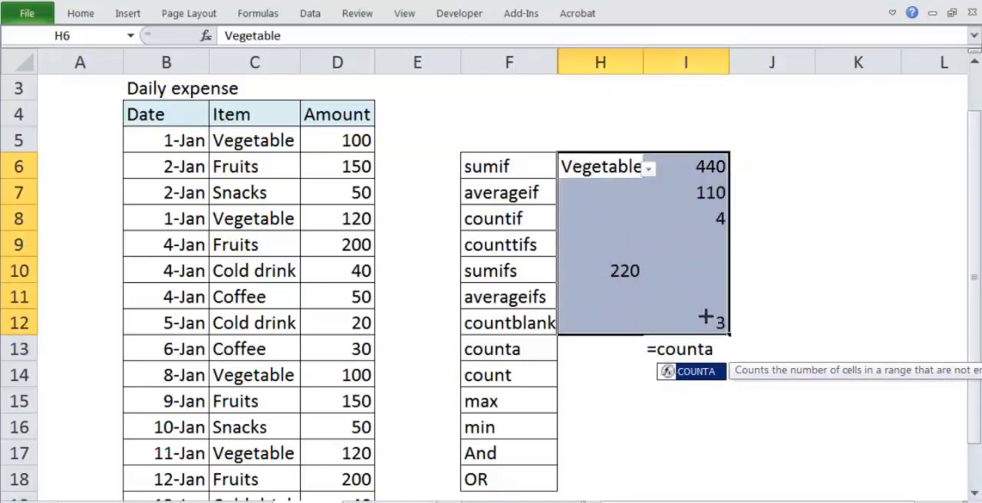
double_click(702, 358)
text(()
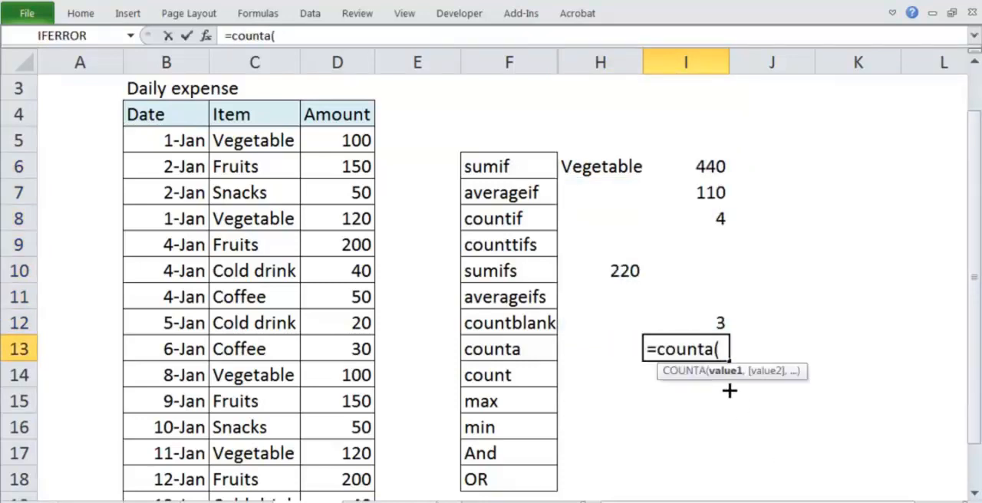
drag(638, 174, 696, 318)
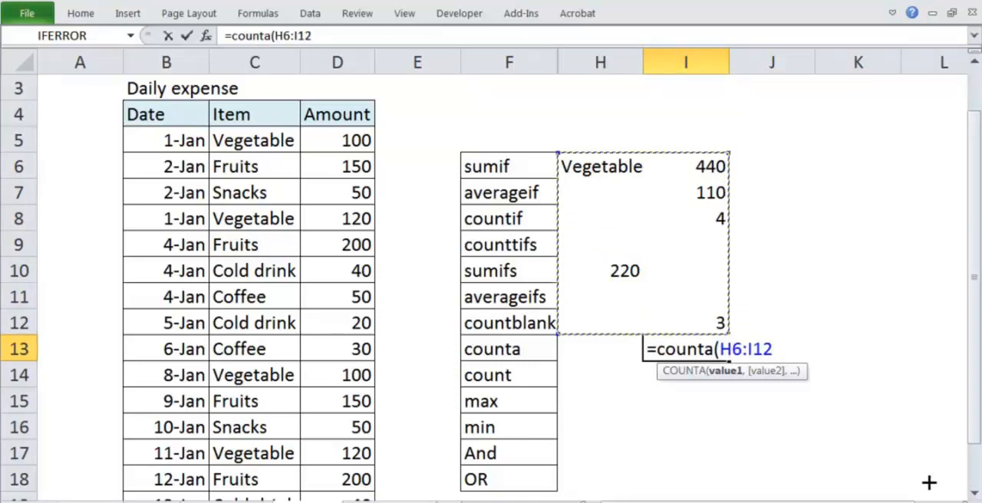
text())
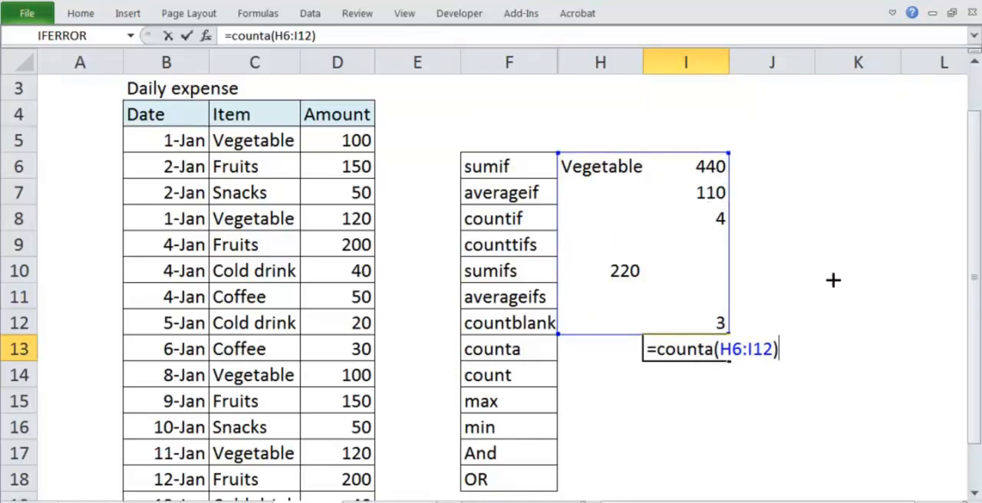
key(Return)
key(Up)
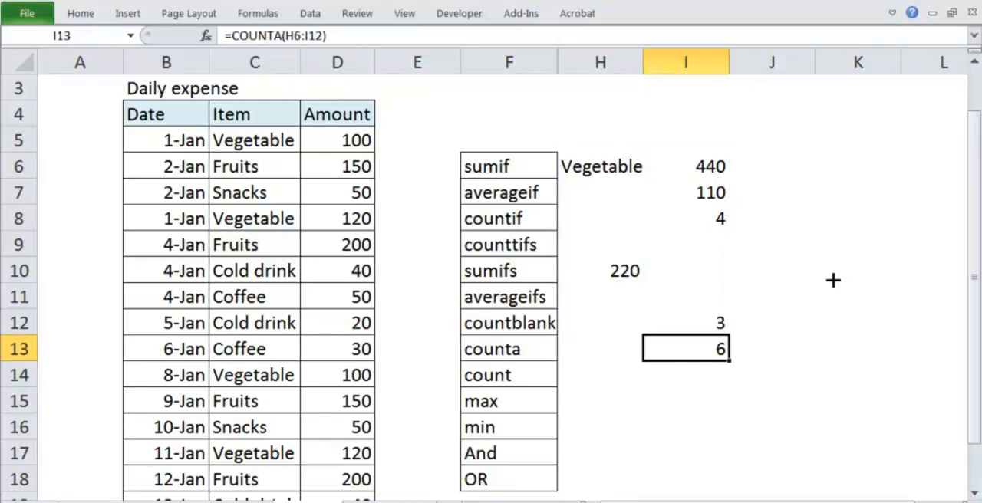
Enter =COUNT(H6:I12) in I14 to count only the numeric cells of the same range.
mouse_move(533, 354)
mouse_down()
mouse_move(503, 358)
mouse_move(515, 372)
mouse_move(537, 361)
mouse_up()
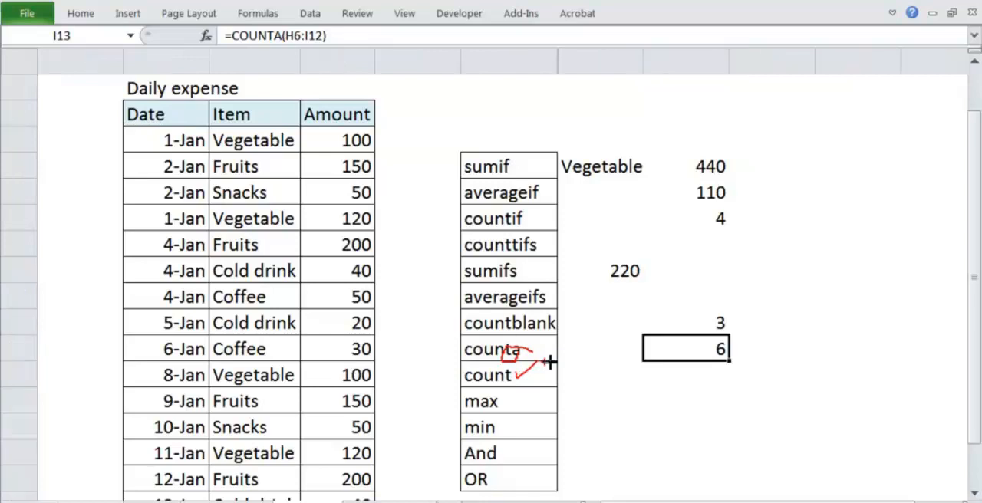
click(687, 376)
text(=count)
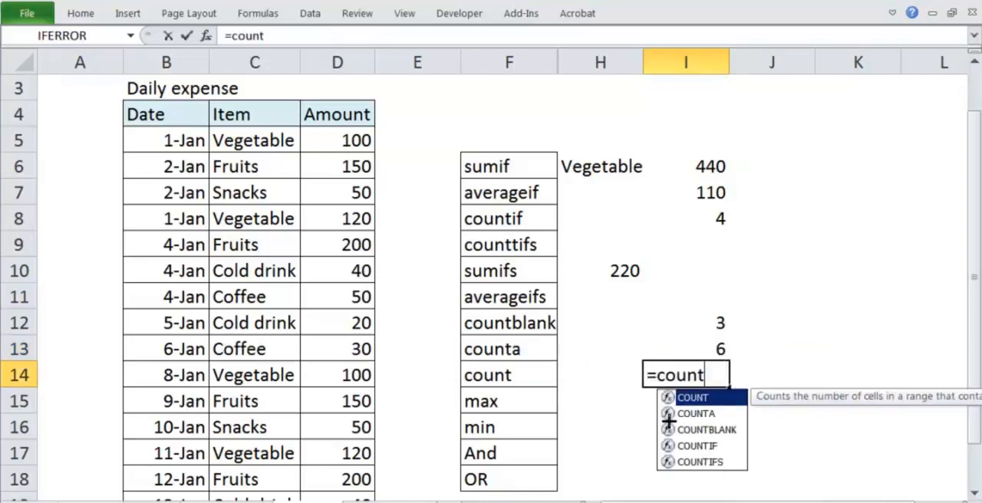
key(Tab)
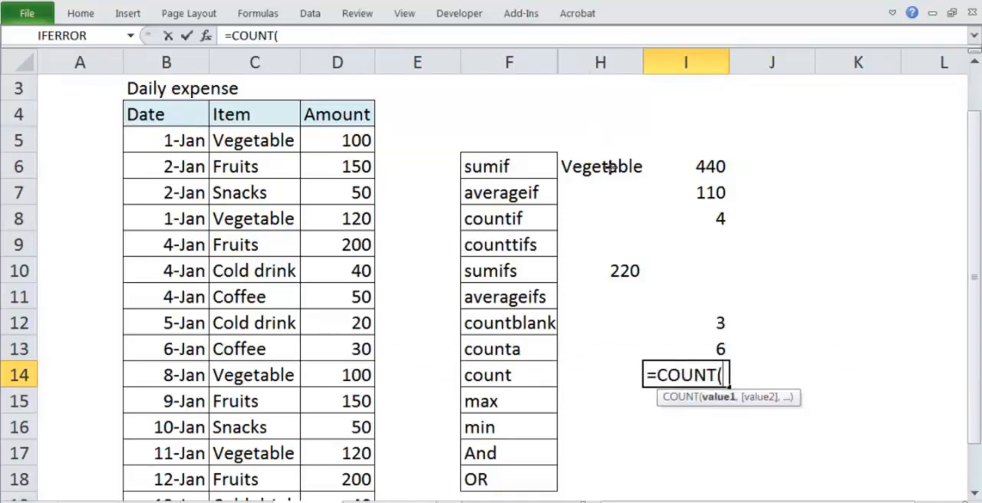
drag(610, 165, 708, 351)
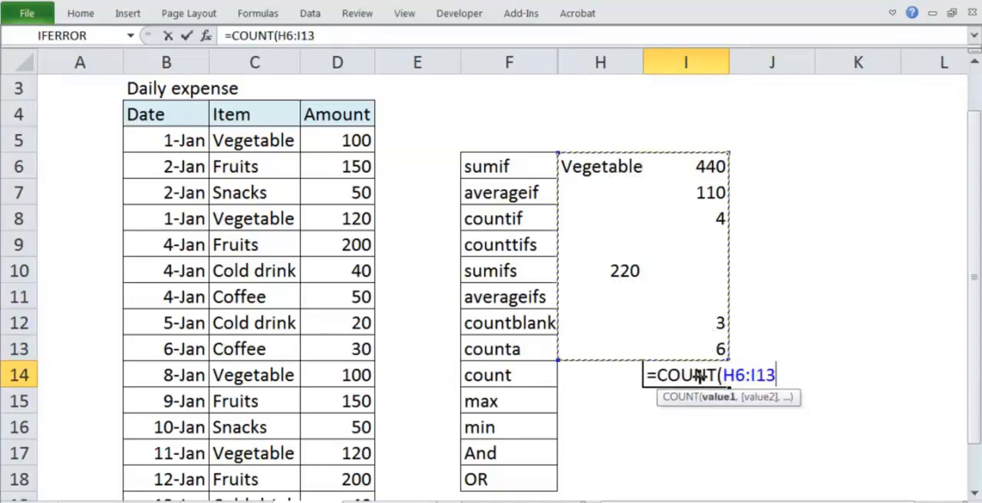
key(shift+Up)
key(Return)
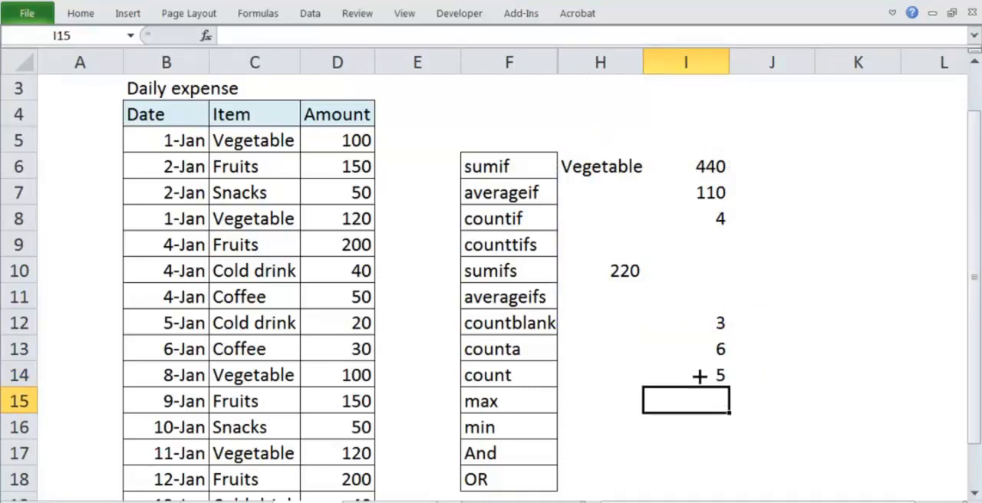
Compare the COUNTA and COUNT results for H6:I12, paying attention to the text cell Vegetable in H6.
click(698, 376)
mouse_move(626, 148)
mouse_down()
mouse_move(566, 170)
mouse_move(662, 127)
mouse_up()
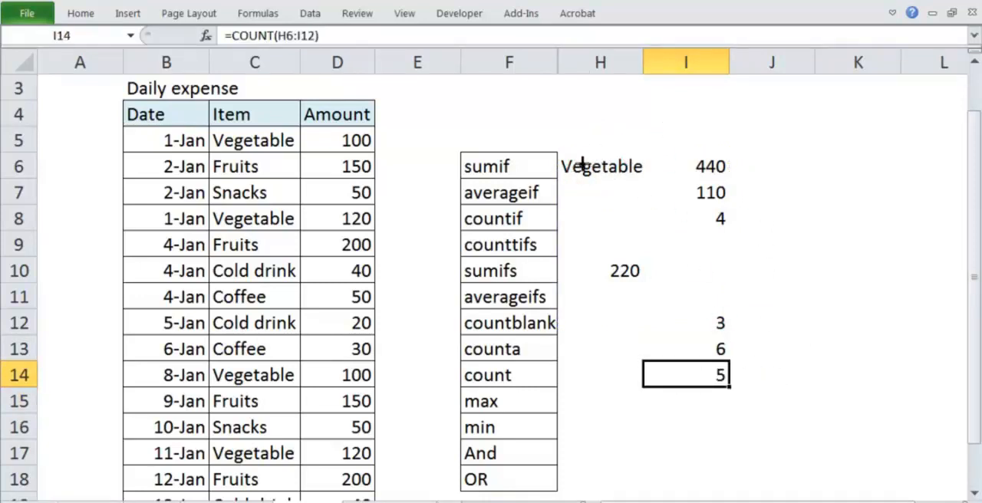
mouse_move(557, 150)
mouse_down()
mouse_move(706, 157)
mouse_move(729, 301)
mouse_move(624, 322)
mouse_move(573, 191)
mouse_move(571, 141)
mouse_up()
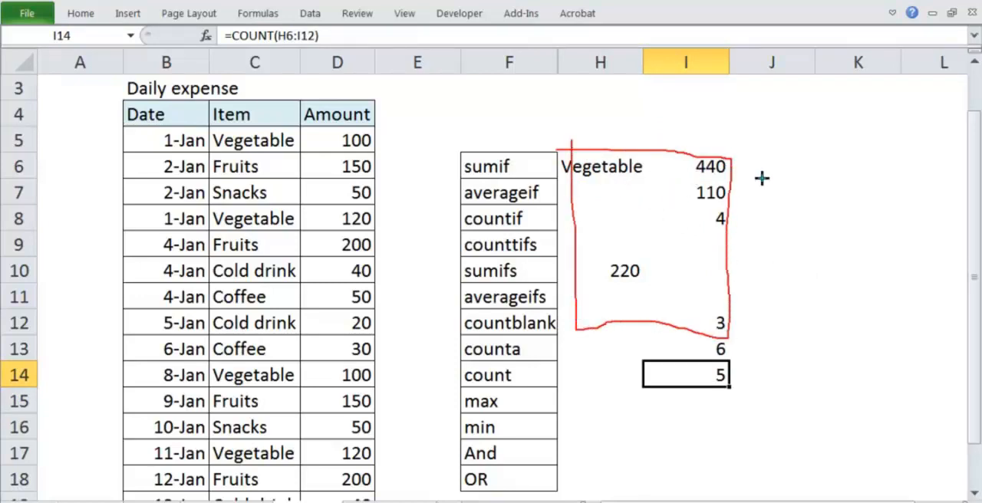
drag(741, 339, 736, 341)
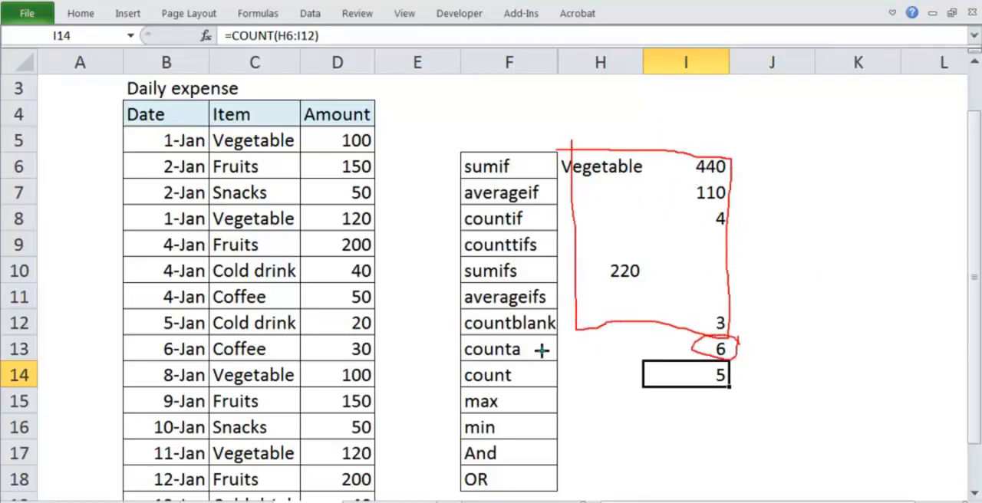
mouse_move(541, 352)
mouse_down()
mouse_move(685, 343)
mouse_move(666, 361)
mouse_up()
mouse_move(526, 379)
mouse_down()
mouse_move(675, 374)
mouse_move(677, 388)
mouse_up()
mouse_move(603, 144)
mouse_down()
mouse_move(565, 164)
mouse_move(636, 144)
mouse_move(614, 178)
mouse_up()
drag(629, 132, 659, 92)
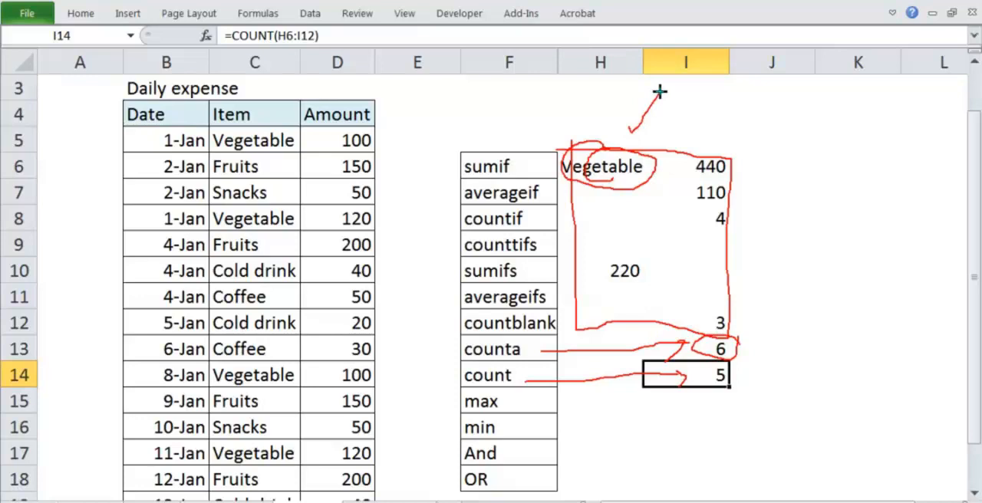
key(Escape)
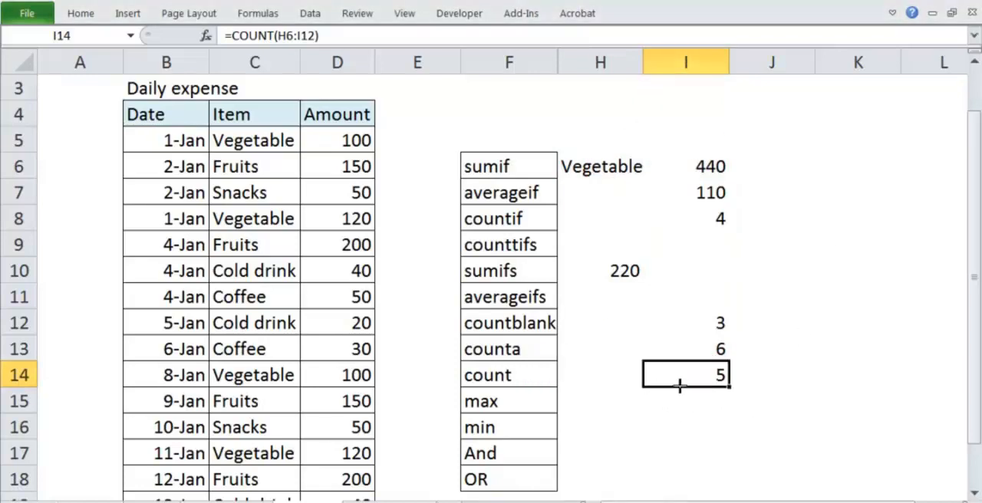
Enter =MAX(D5:D20) in I15 to find the largest expense amount.
click(681, 396)
text(=max)
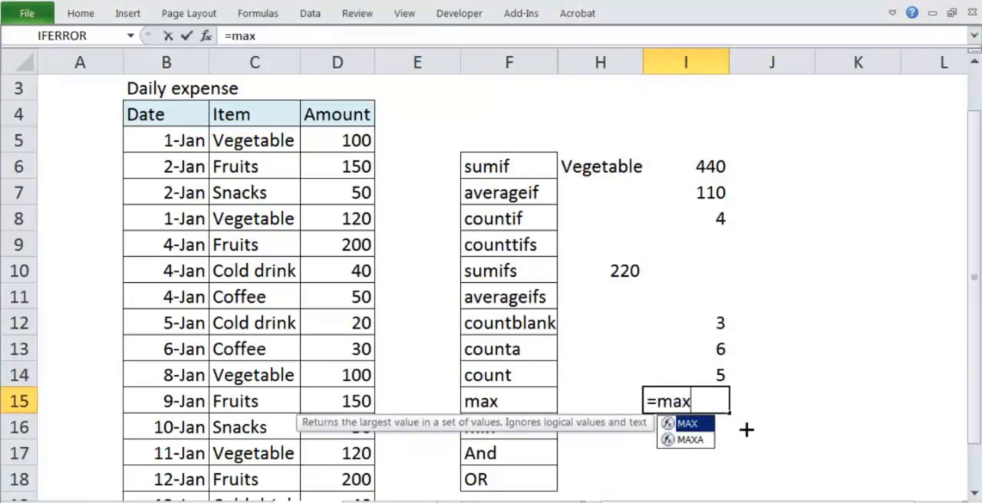
key(Tab)
click(341, 132)
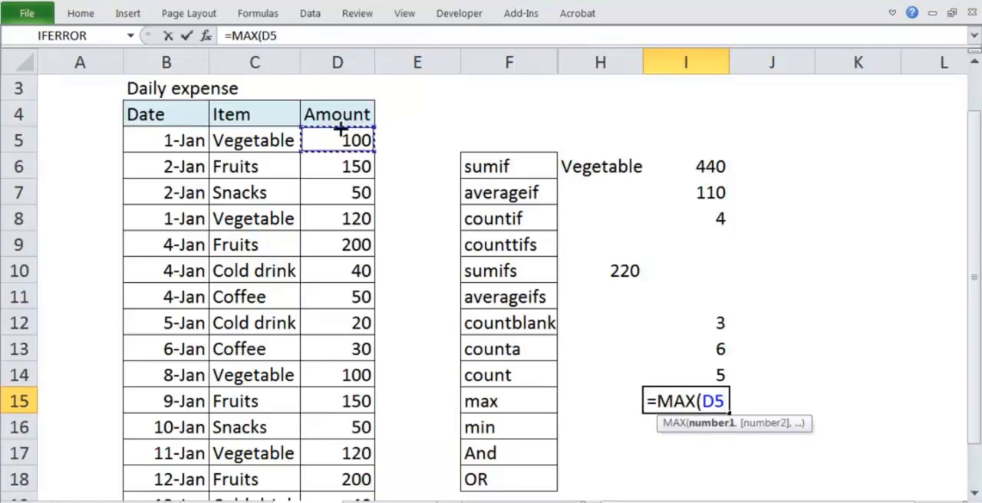
key(ctrl+shift+Down)
text())
key(Return)
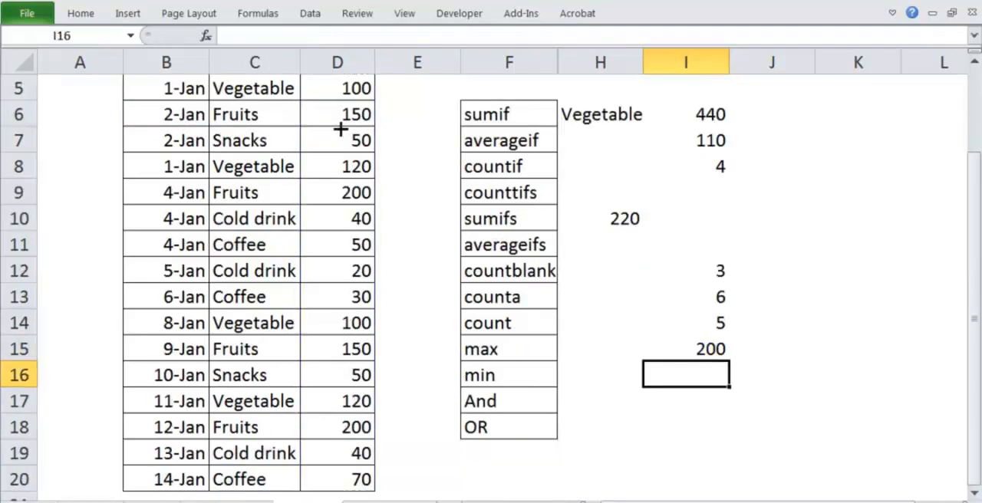
Enter =MIN(D5:D20) in I16 to find the smallest expense amount.
text(=min)
key(Tab)
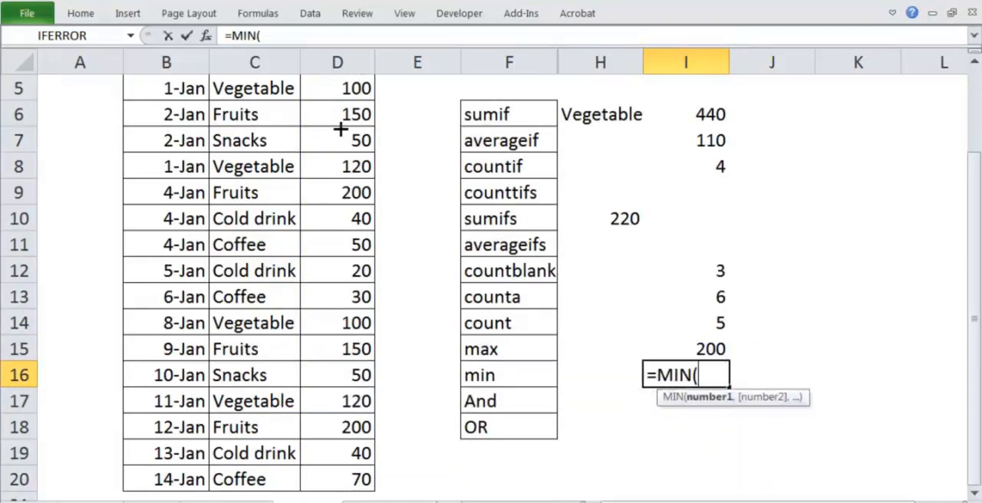
click(336, 468)
key(ctrl+shift+Up)
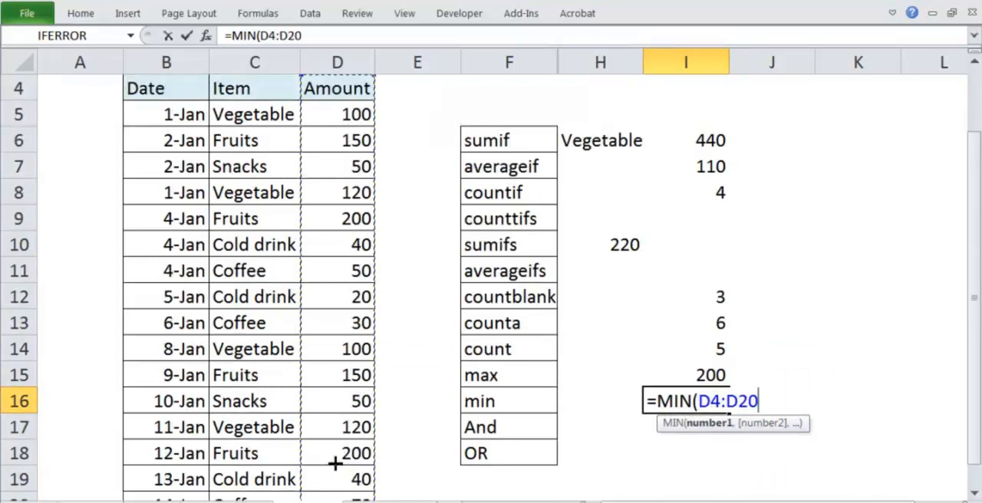
key(shift+Down)
text())
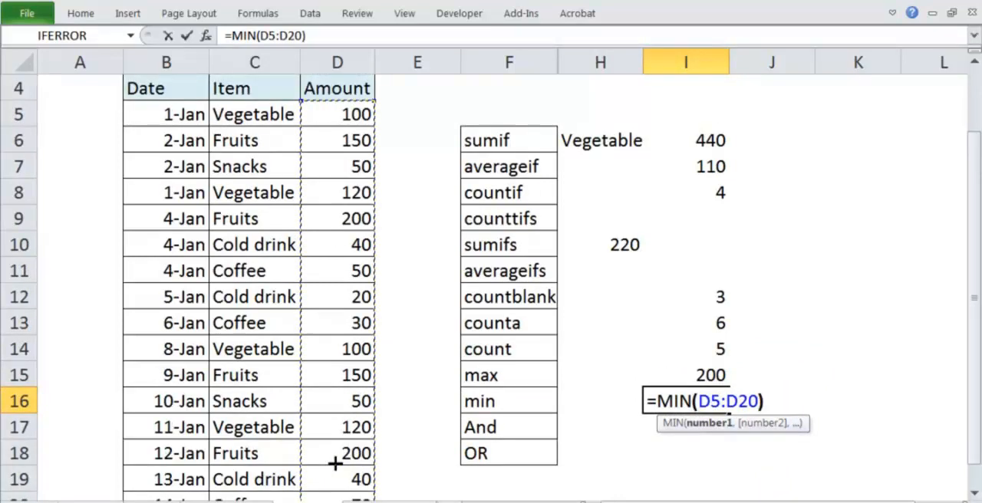
key(Return)
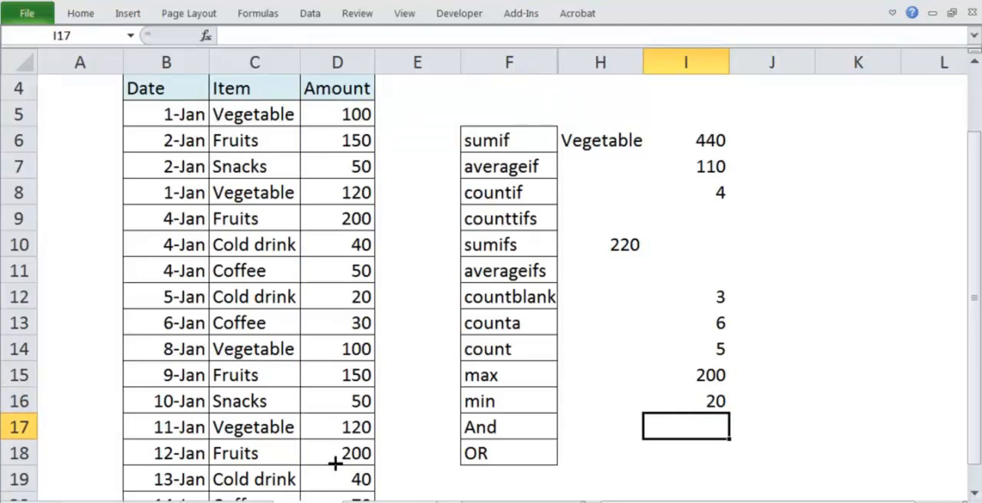
Review the function list and results in F6:I16, and go over the And and OR rows, ending on I17.
drag(474, 144, 674, 410)
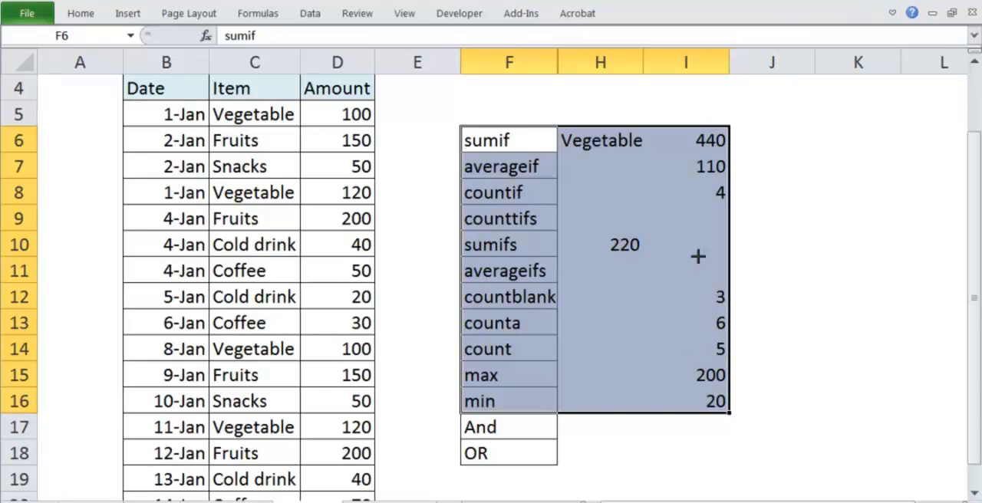
click(504, 411)
drag(504, 411, 517, 432)
click(513, 448)
click(610, 452)
click(471, 432)
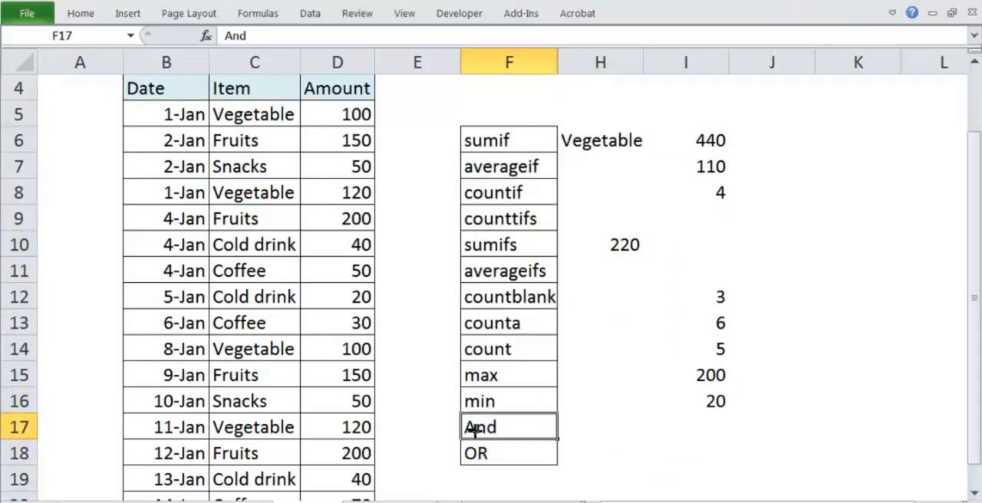
click(680, 434)
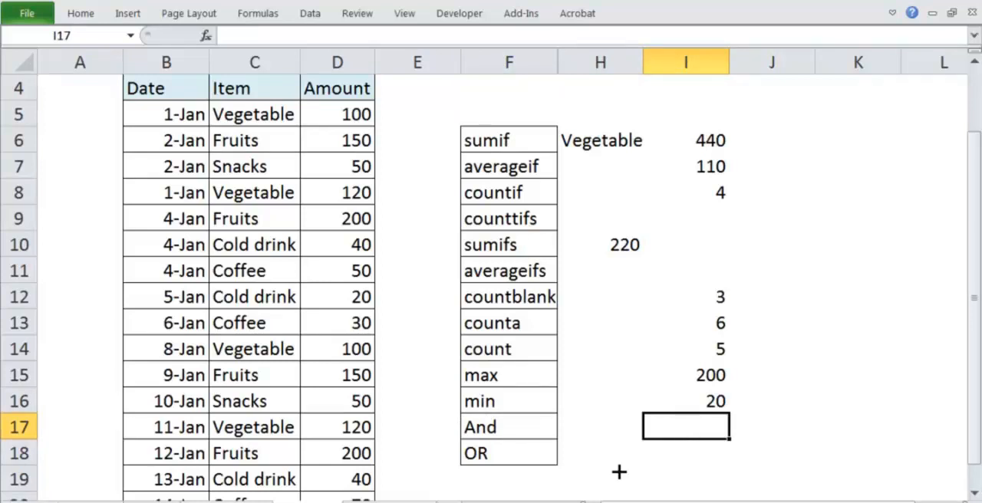
Begin an AND formula in I17 with I16=20 as its first condition.
text(=an)
key(Tab)
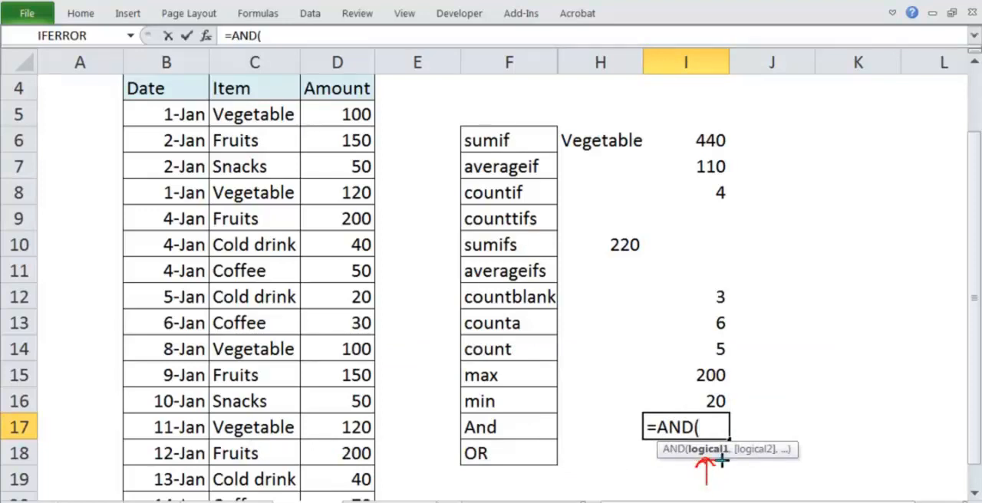
mouse_move(741, 460)
mouse_down()
mouse_move(772, 462)
mouse_move(714, 438)
mouse_move(686, 456)
mouse_move(714, 468)
mouse_move(731, 436)
mouse_up()
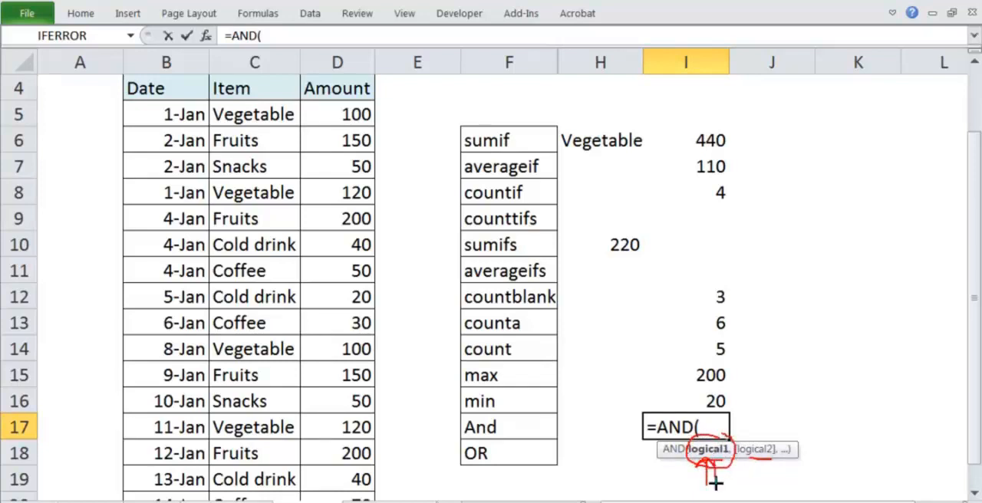
drag(714, 483, 702, 467)
key(Escape)
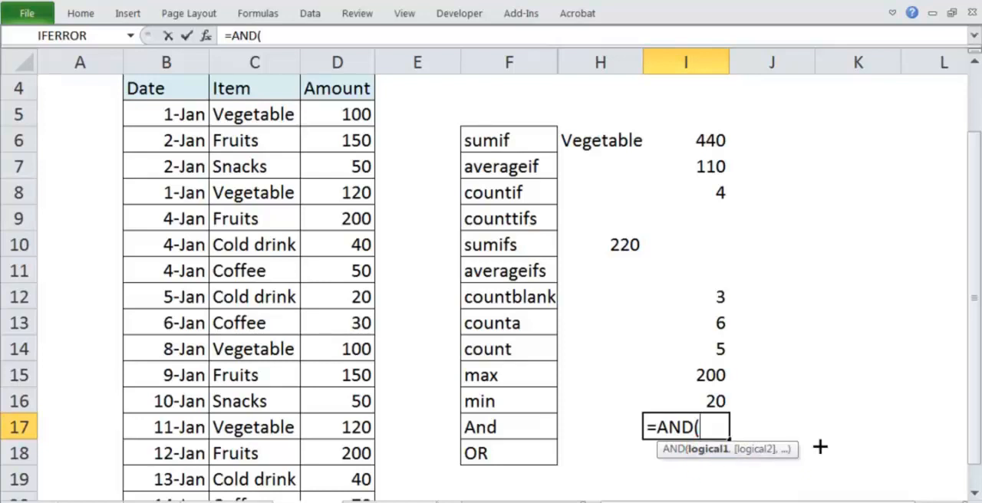
click(710, 398)
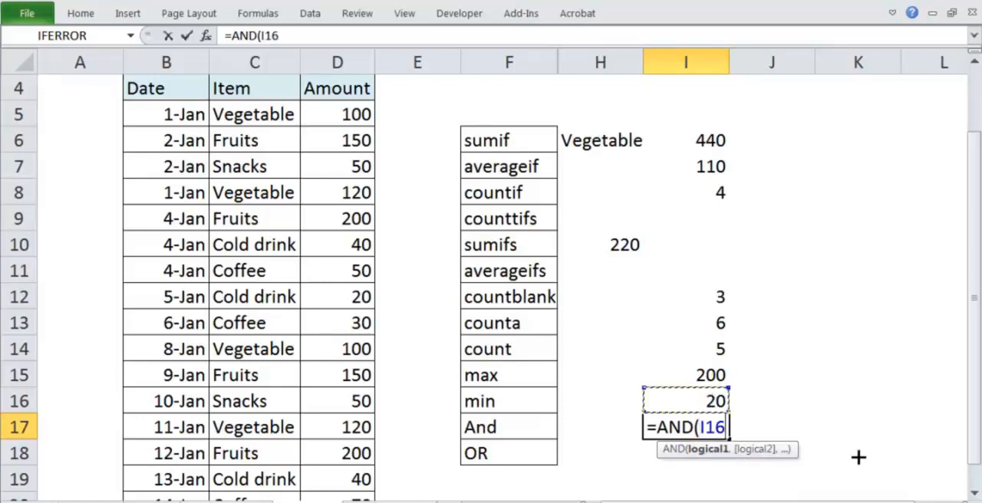
text(=20)
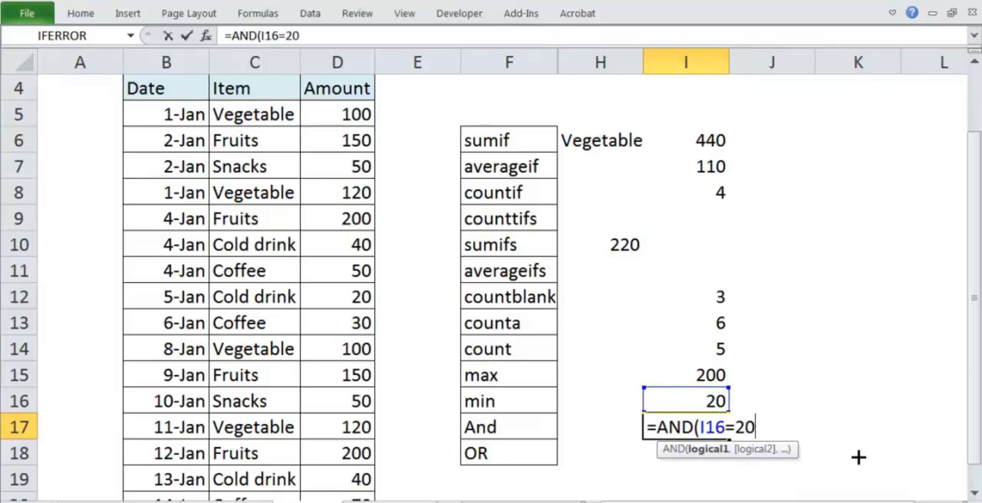
text(,)
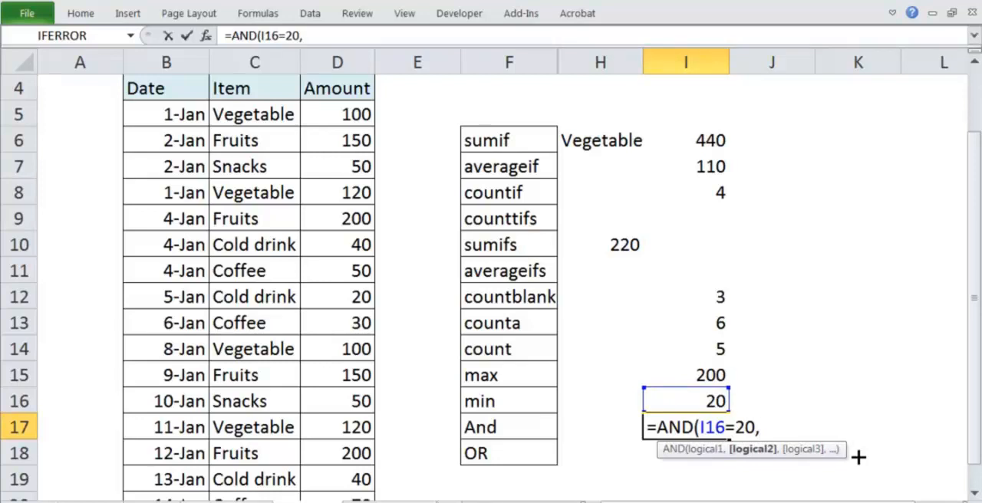
Complete the AND formula in I17 with I15=200 as its second condition.
click(711, 376)
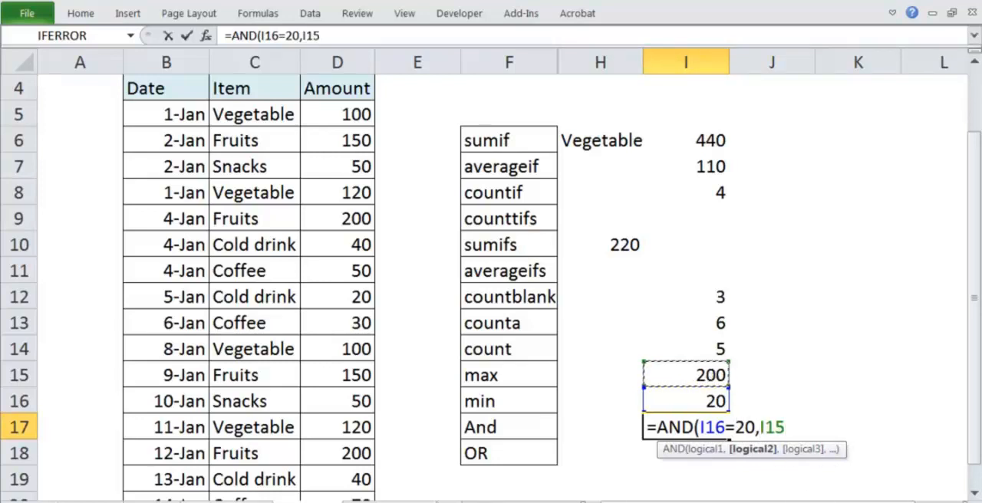
text(=200)
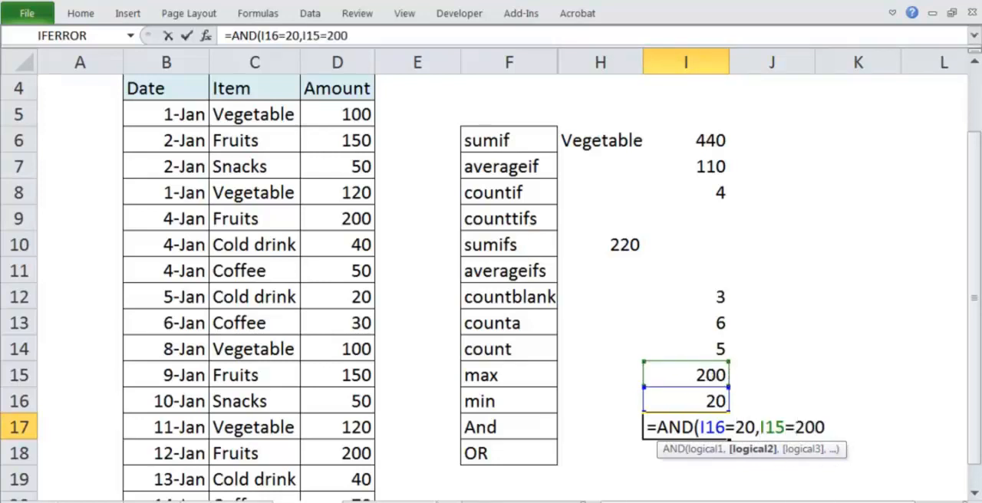
text())
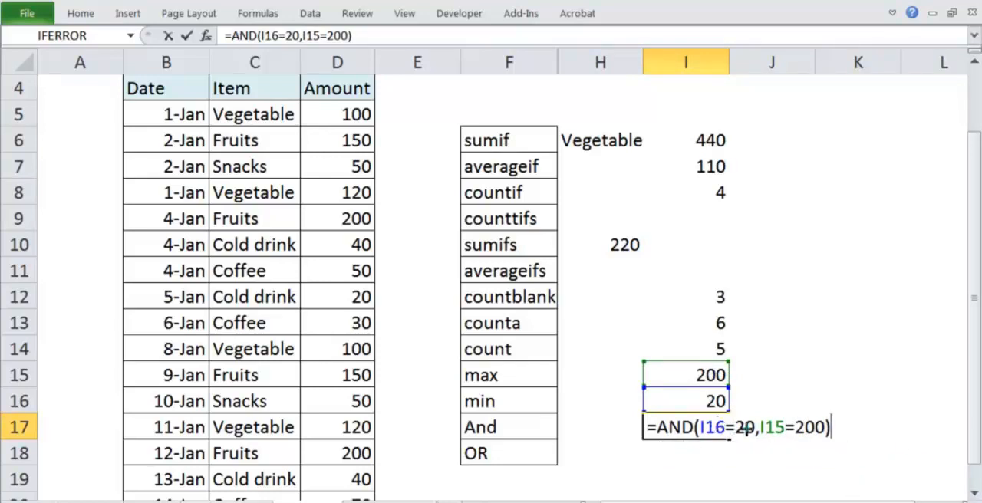
mouse_move(715, 389)
mouse_down()
mouse_move(710, 415)
mouse_move(725, 360)
mouse_move(682, 369)
mouse_move(737, 357)
mouse_up()
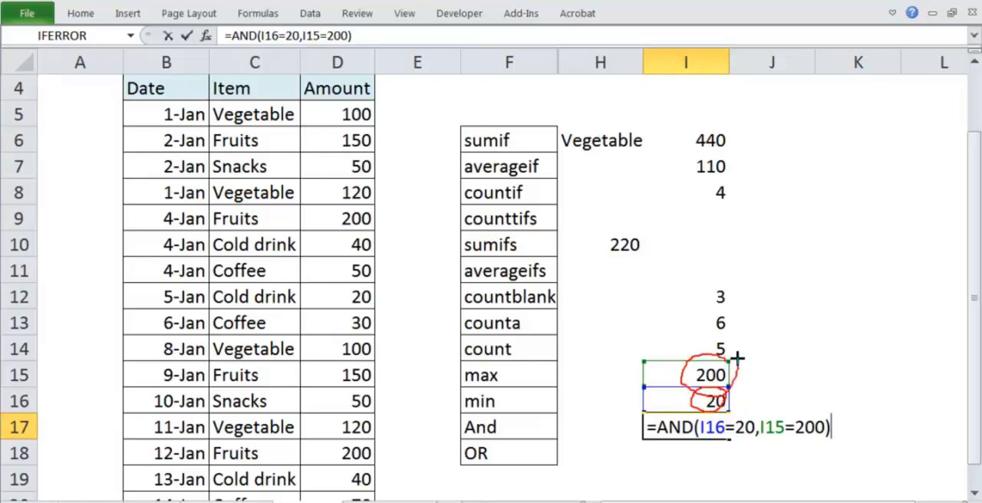
mouse_move(675, 406)
mouse_down()
mouse_move(634, 388)
mouse_move(655, 360)
mouse_up()
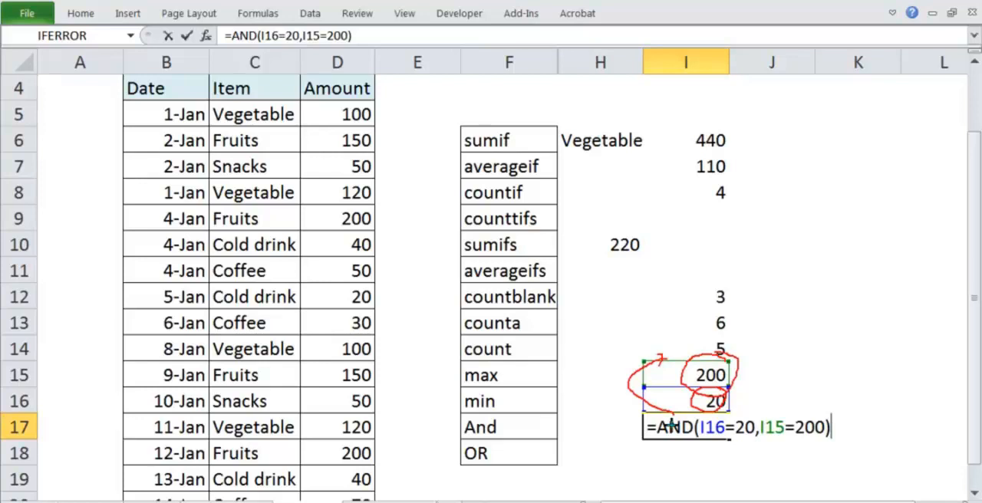
key(Escape)
key(Return)
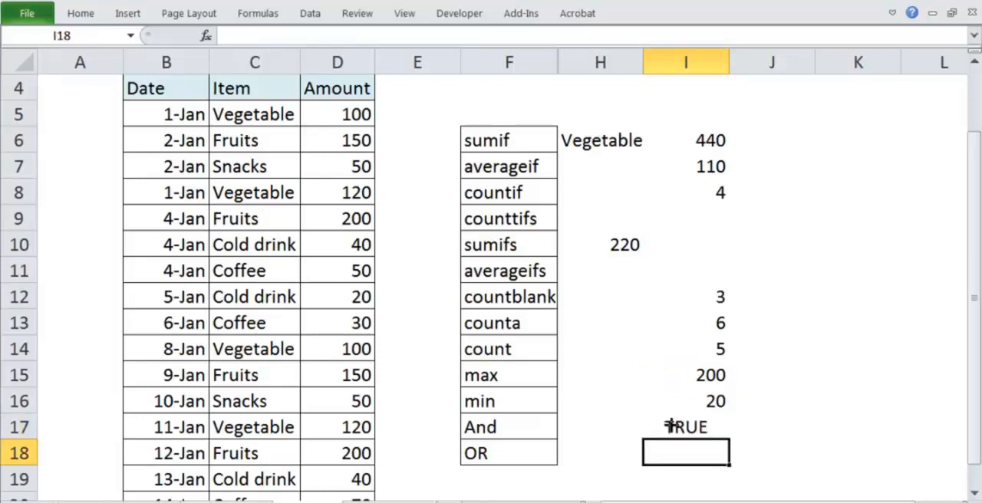
Change the second condition of the AND formula in I17 to I15=2000.
click(670, 427)
key(F2)
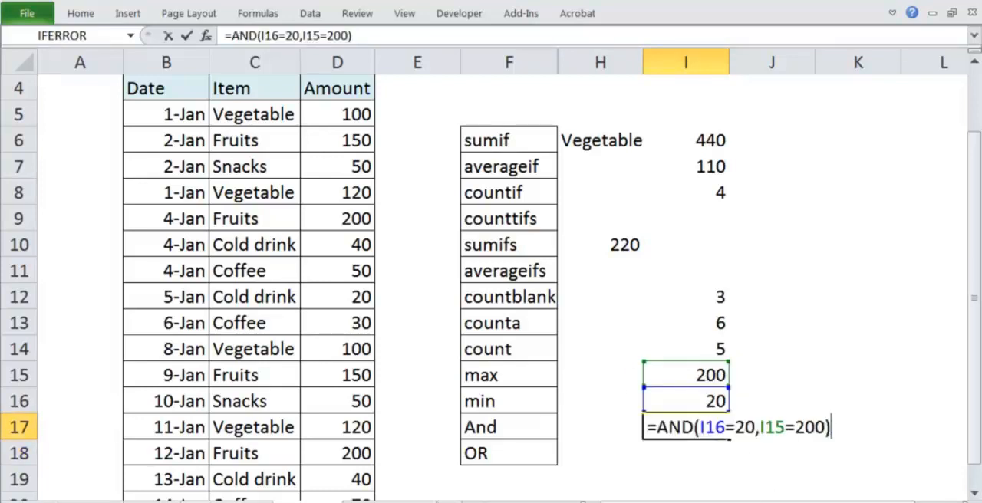
key(Left)
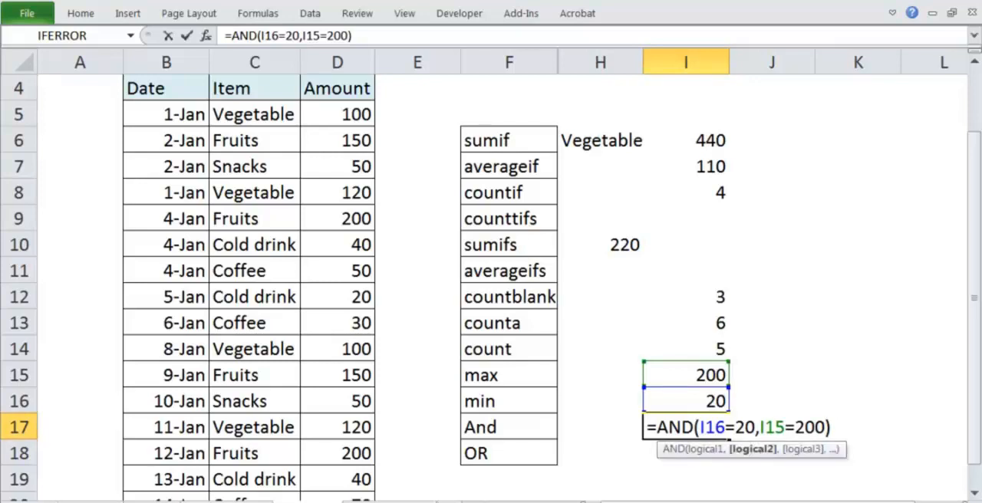
text(0)
key(Return)
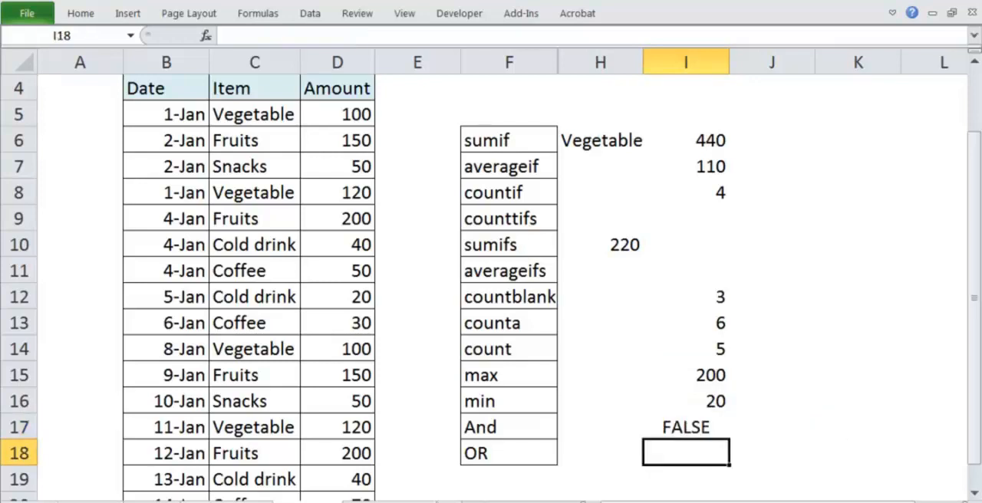
Check each condition of the AND formula in I17 against the values in I15 and I16.
click(726, 429)
text(2)
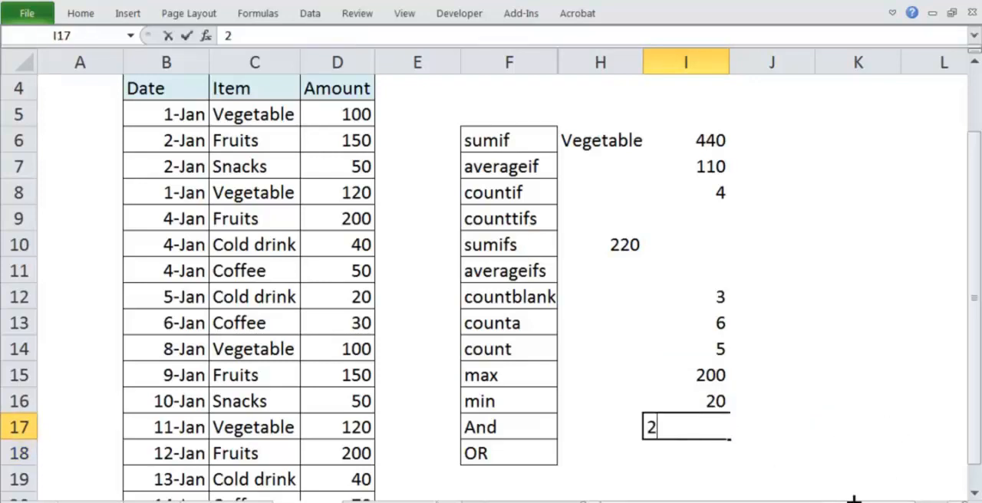
key(Escape)
key(F2)
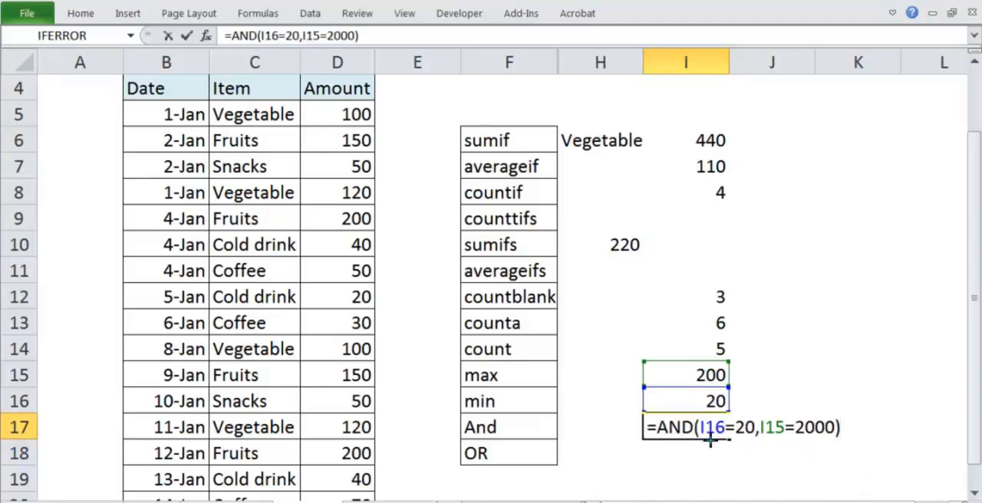
drag(711, 441, 750, 439)
mouse_move(733, 403)
mouse_down()
mouse_move(757, 380)
mouse_move(751, 354)
mouse_up()
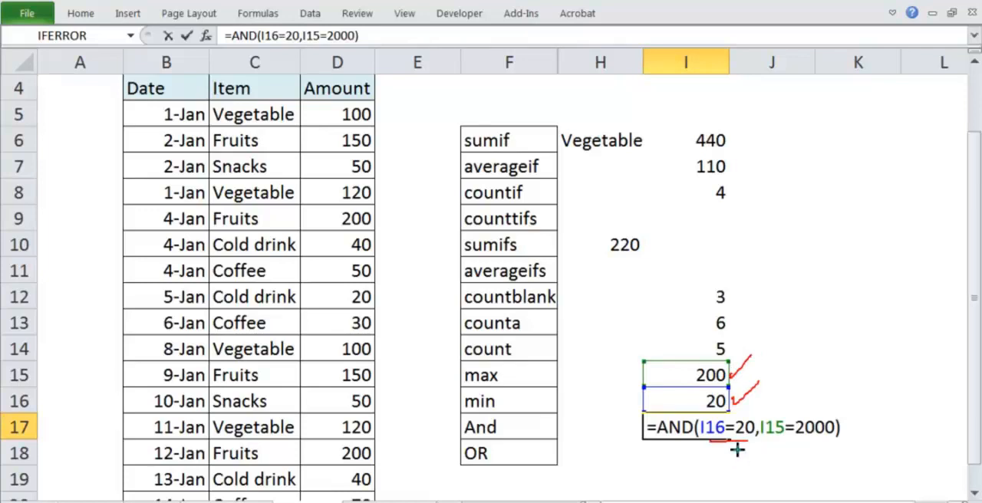
mouse_move(736, 438)
mouse_down()
mouse_move(735, 448)
mouse_move(740, 434)
mouse_move(812, 438)
mouse_move(802, 473)
mouse_move(791, 473)
mouse_up()
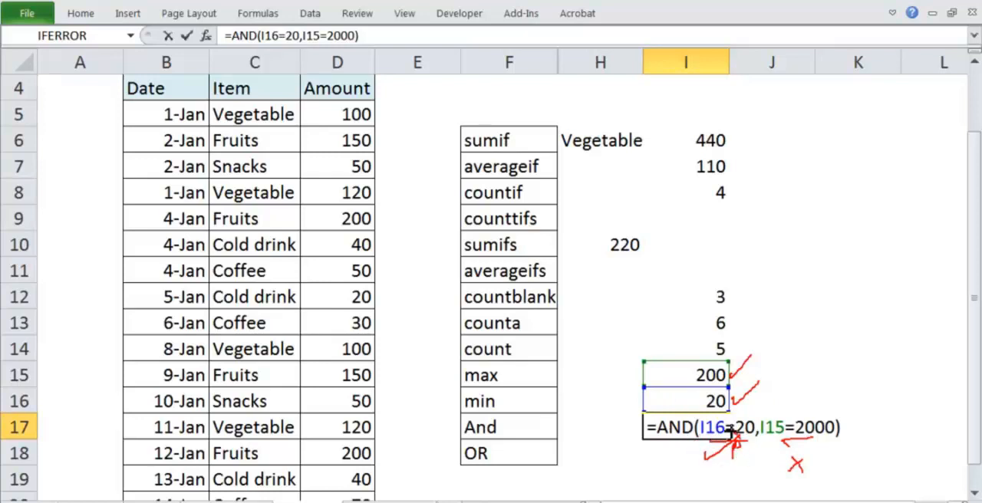
drag(733, 433, 738, 435)
drag(814, 448, 812, 457)
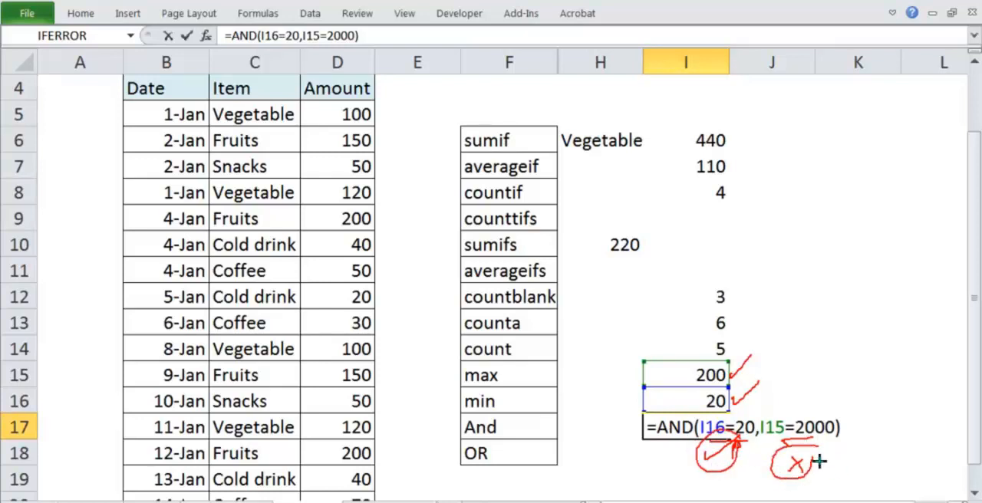
mouse_move(832, 455)
mouse_down()
mouse_move(824, 473)
mouse_move(831, 456)
mouse_up()
drag(750, 463, 749, 477)
mouse_move(876, 411)
mouse_down()
mouse_move(891, 409)
mouse_move(877, 407)
mouse_up()
key(Escape)
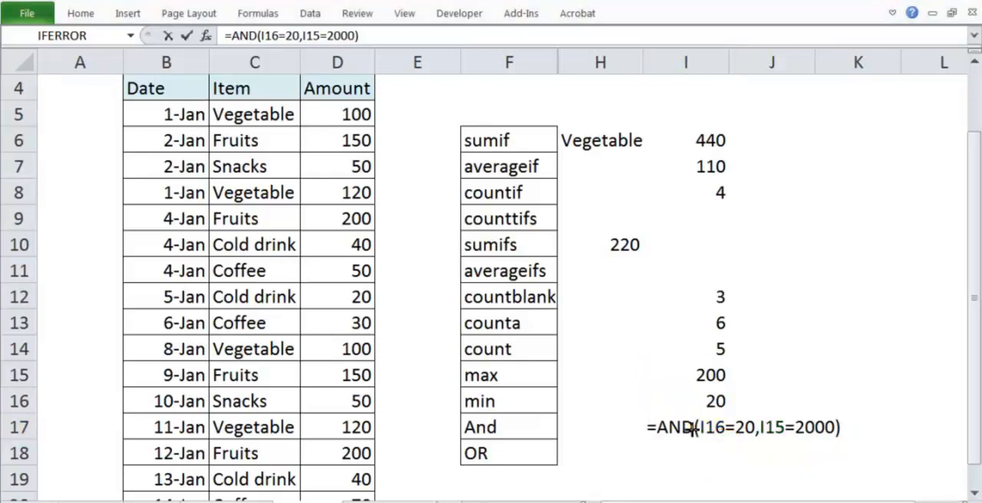
Reuse the AND formula from I17 in I18 with the function replaced, giving =OR(I16=20,I15=2000).
double_click(690, 428)
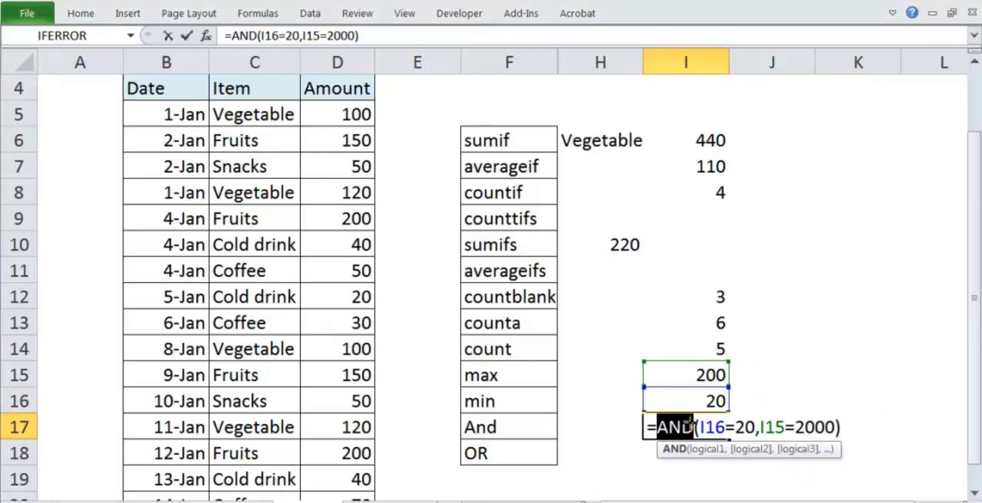
click(690, 426)
key(ctrl+c)
key(Return)
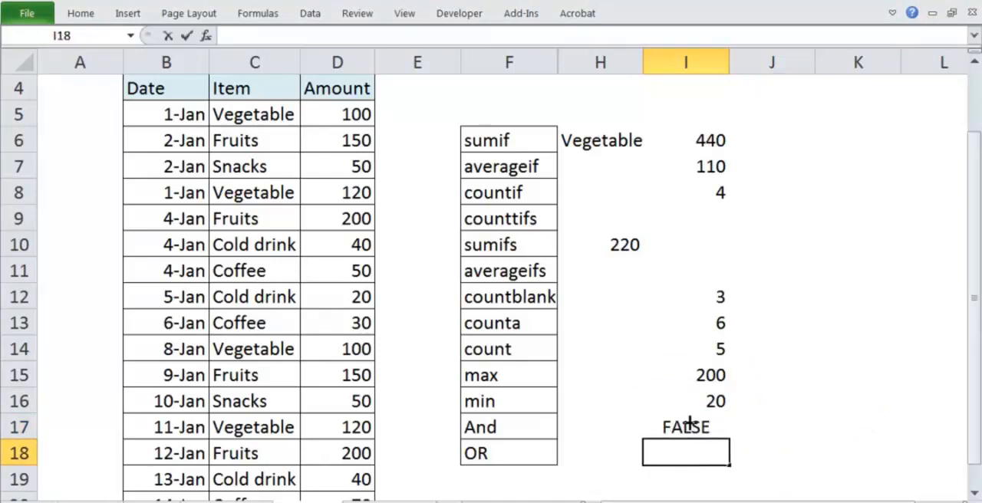
key(ctrl+v)
key(Home)
key(Right)
key(shift+Right)
key(shift+Right)
key(shift+Right)
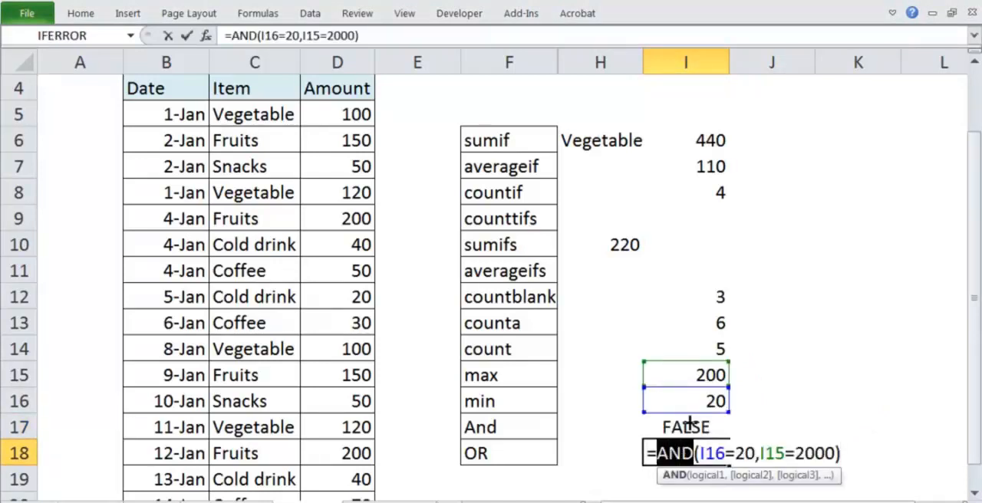
text(or)
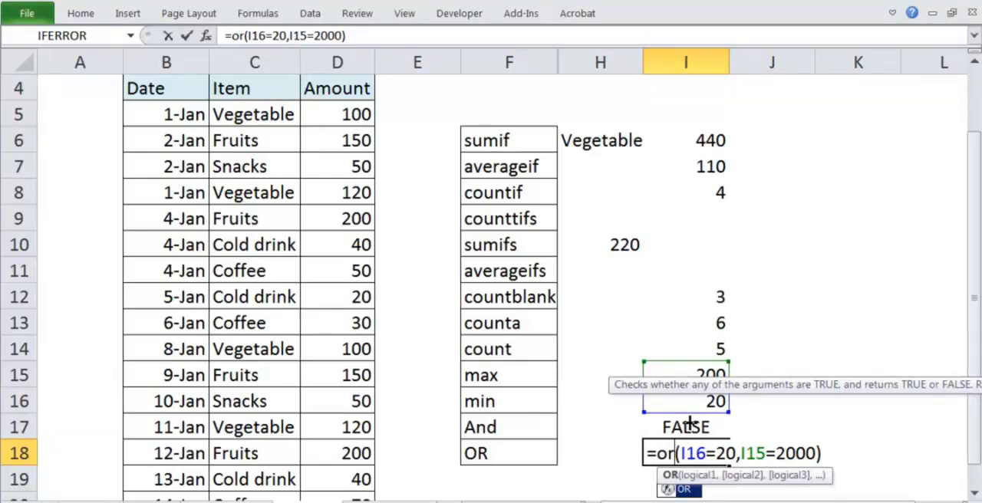
key(Return)
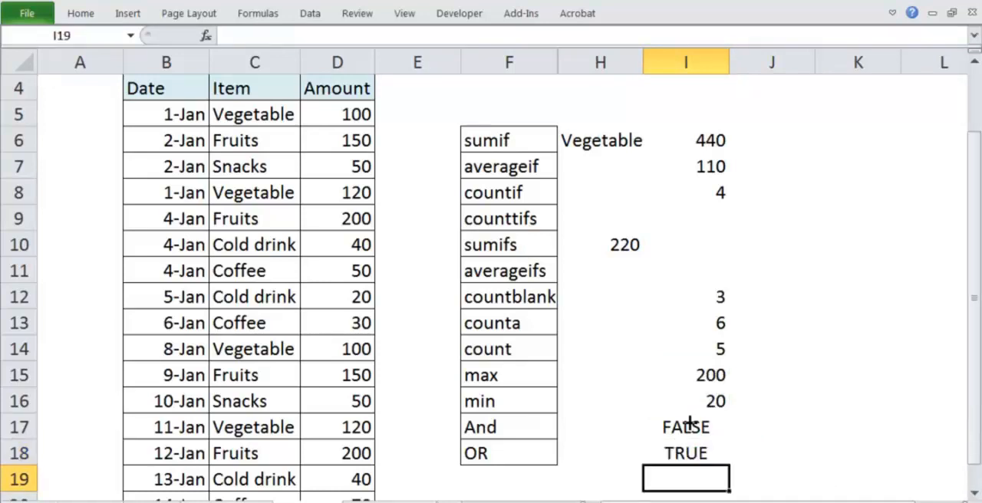
Examine both conditions of the OR formula in I18 and compare the And and OR rows.
double_click(685, 447)
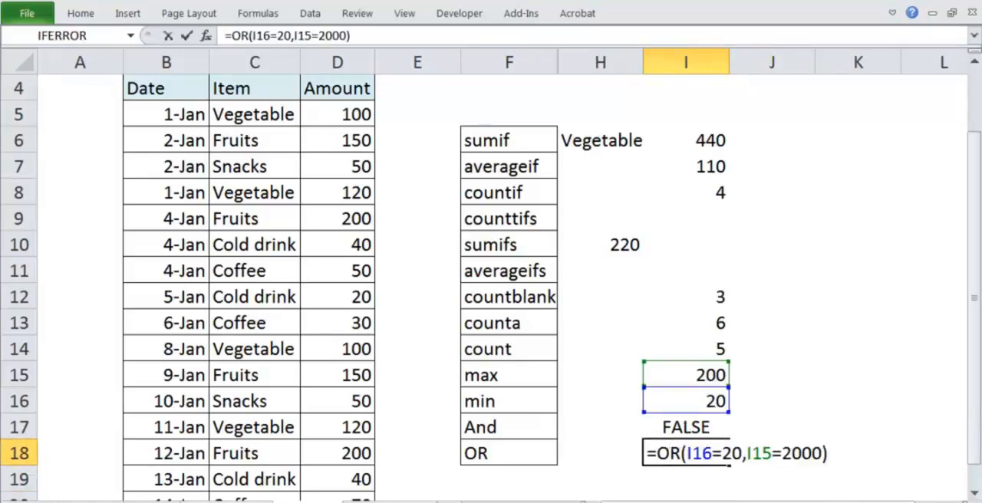
mouse_move(699, 466)
mouse_down()
mouse_move(729, 467)
mouse_move(715, 487)
mouse_up()
mouse_move(759, 459)
mouse_down()
mouse_move(796, 459)
mouse_move(789, 483)
mouse_up()
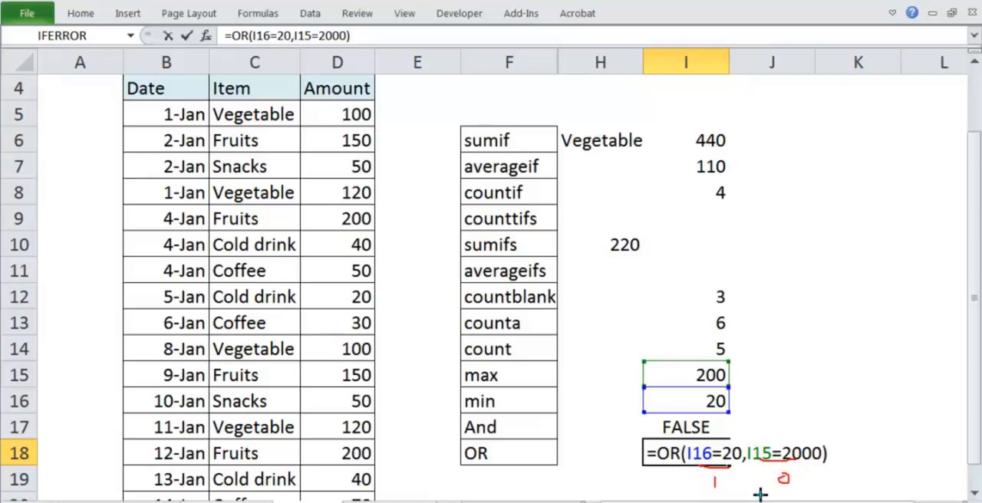
drag(725, 451, 755, 424)
key(Escape)
key(ctrl+Return)
click(828, 399)
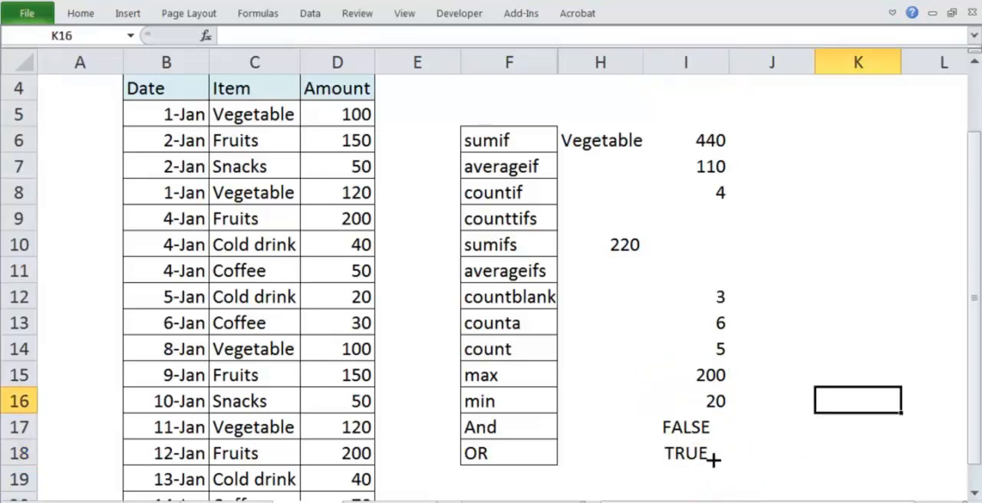
drag(712, 460, 712, 414)
click(817, 393)
click(468, 430)
drag(471, 472, 497, 427)
Replace the conditions of the AND formula in I17 with the single test D5>100.
click(658, 427)
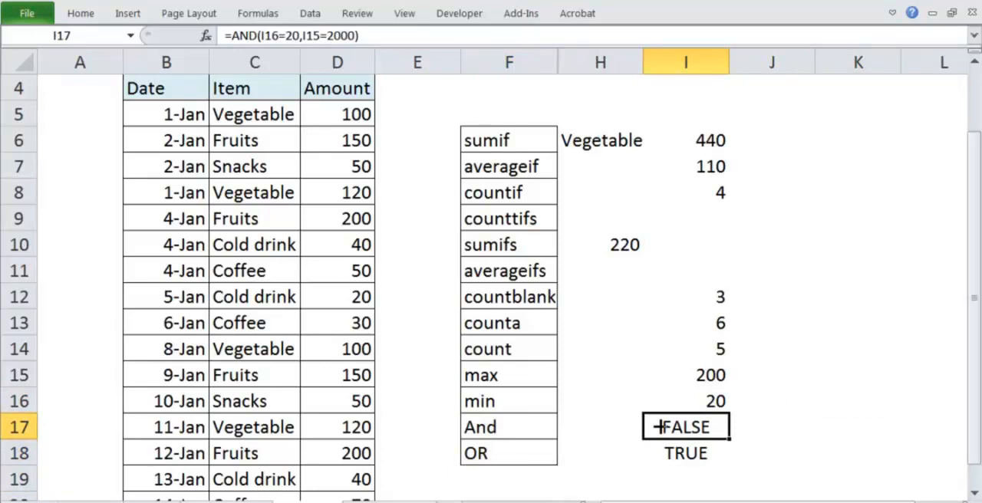
double_click(658, 427)
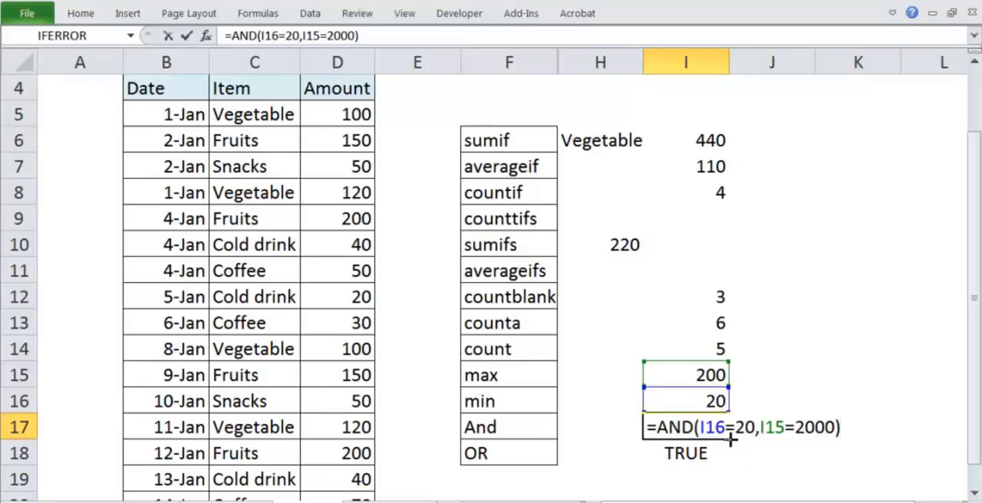
drag(699, 427, 835, 427)
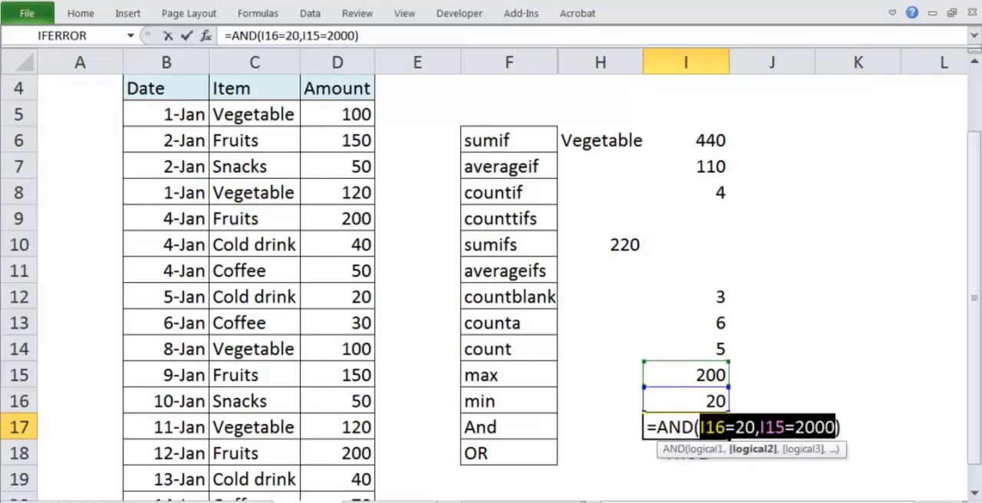
key(BackSpace)
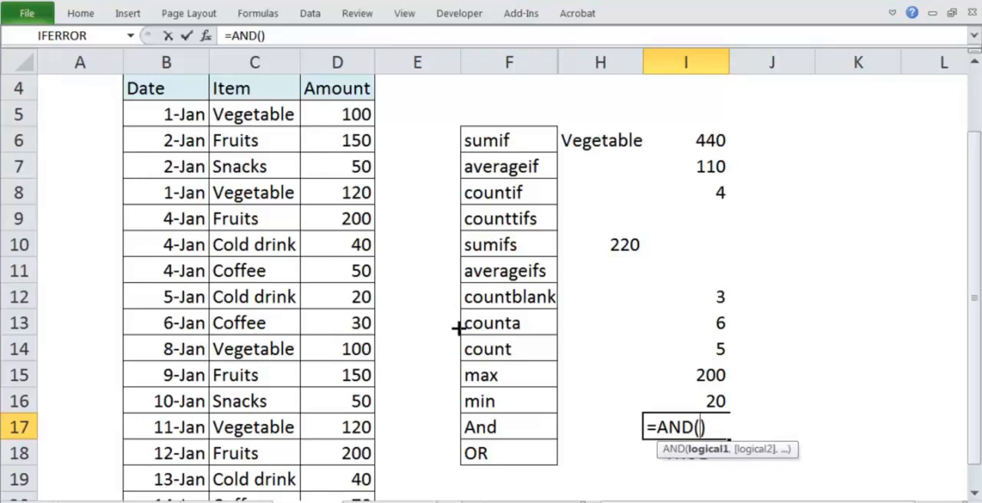
click(337, 115)
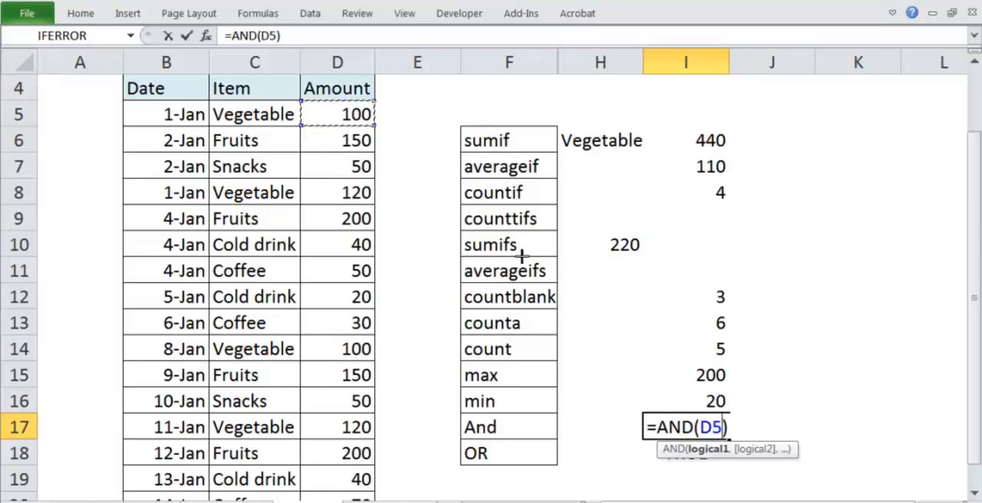
text(>100)
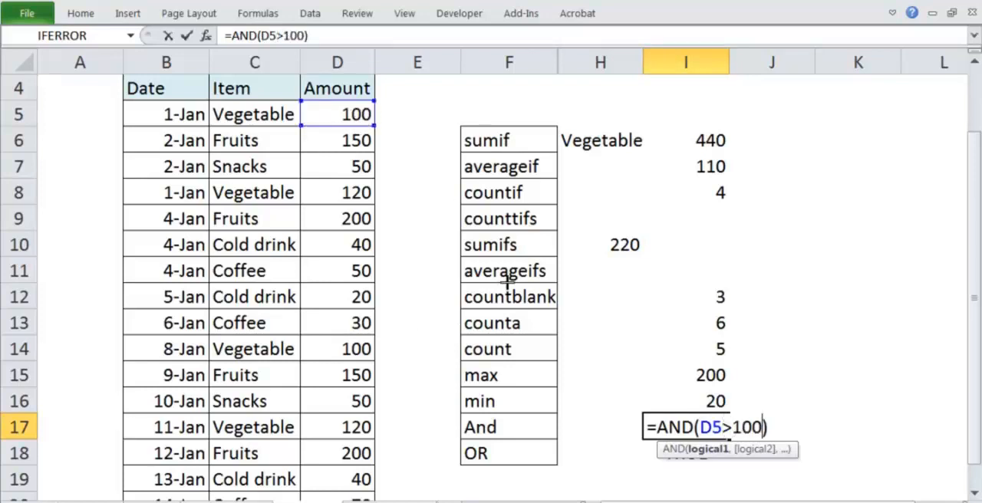
key(Return)
key(Up)
key(F2)
key(Return)
key(Up)
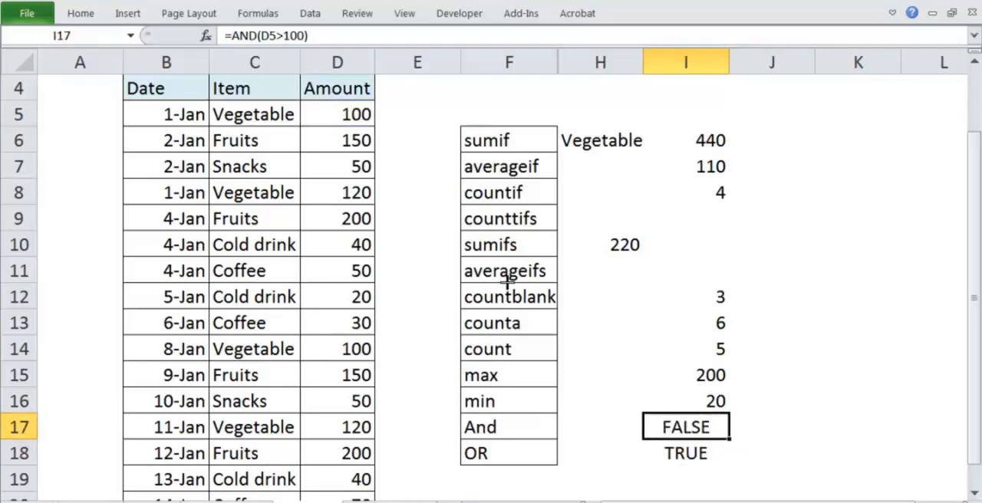
Try D5>90 as the AND condition in I17, and undo the change.
key(F2)
key(Left)
key(Left)
key(Left)
key(Left)
key(Right)
key(Right)
key(BackSpace)
key(BackSpace)
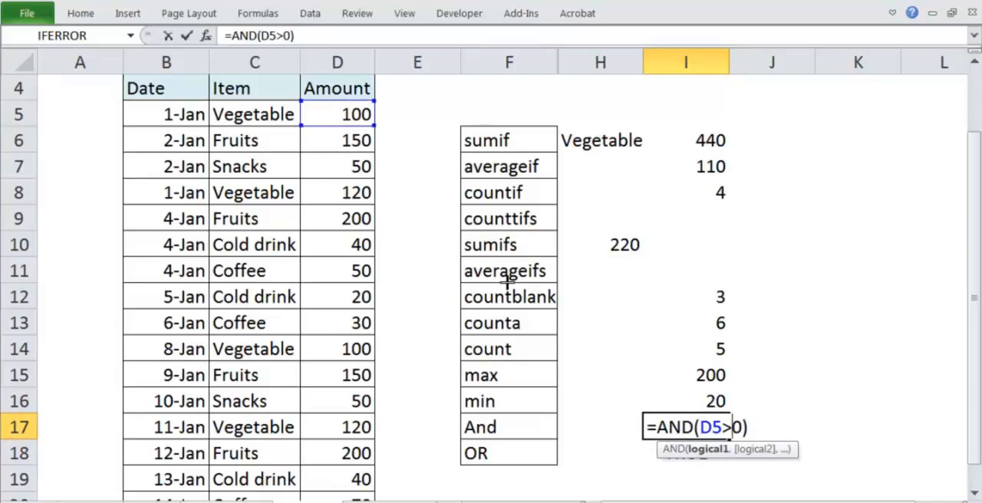
text(9)
key(Return)
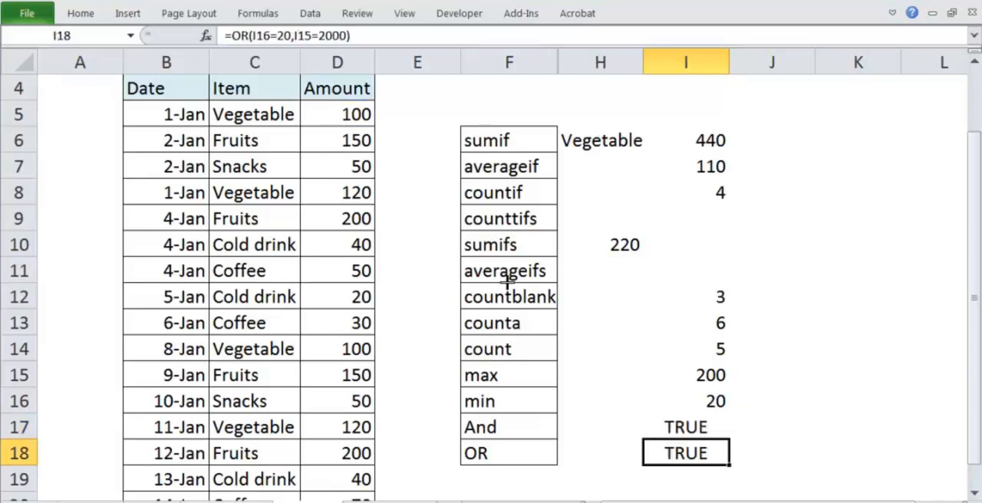
key(ctrl+z)
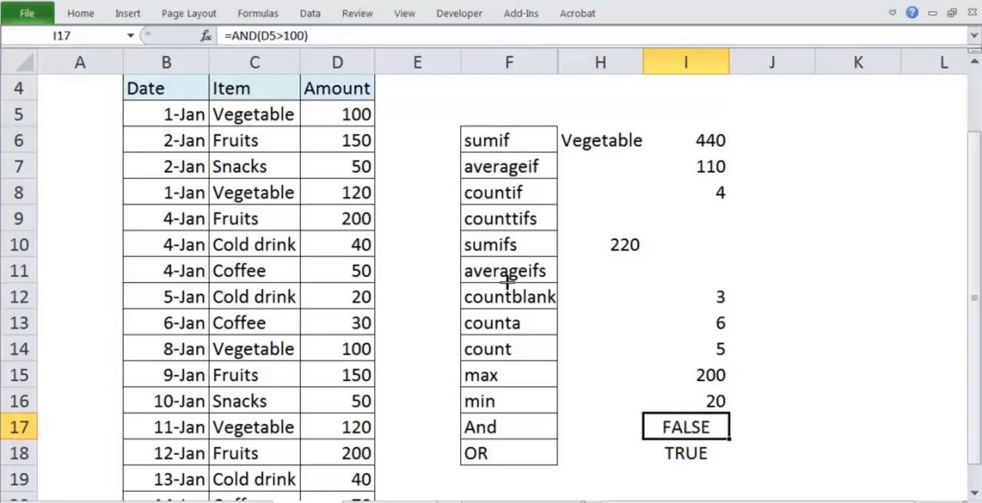
Go over the function list in F6:F18 and inspect the max formula in I15.
drag(495, 133, 491, 445)
click(644, 381)
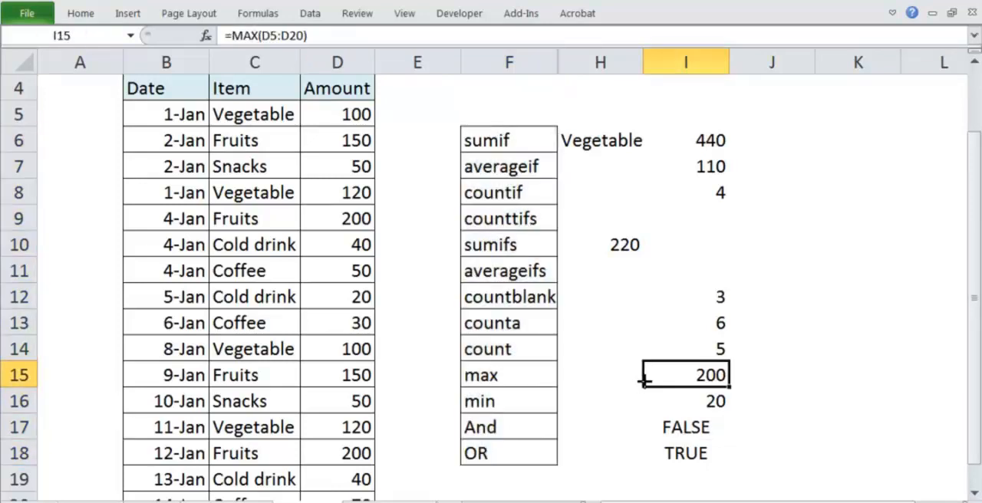